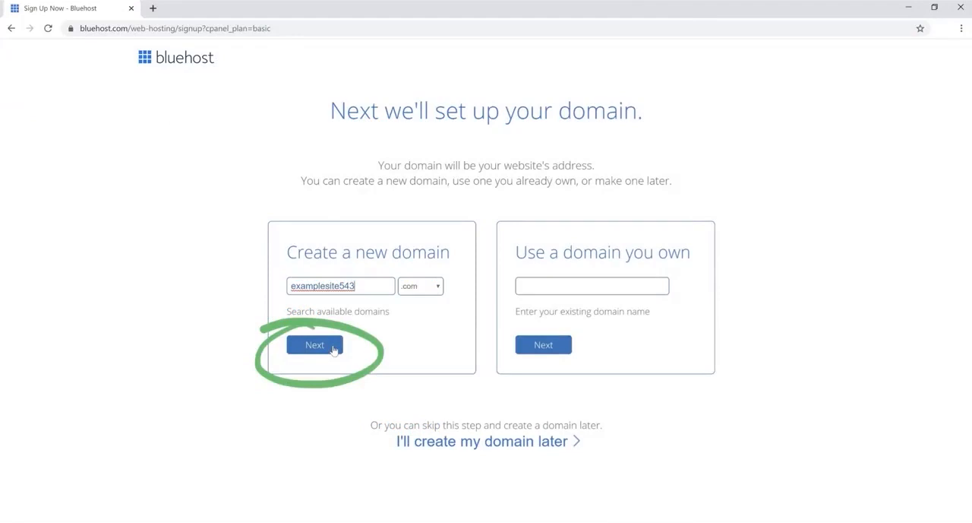
- Continue with the new domain examplesite543 .com and, after purchase, start creating the hosting account
click(334, 349)
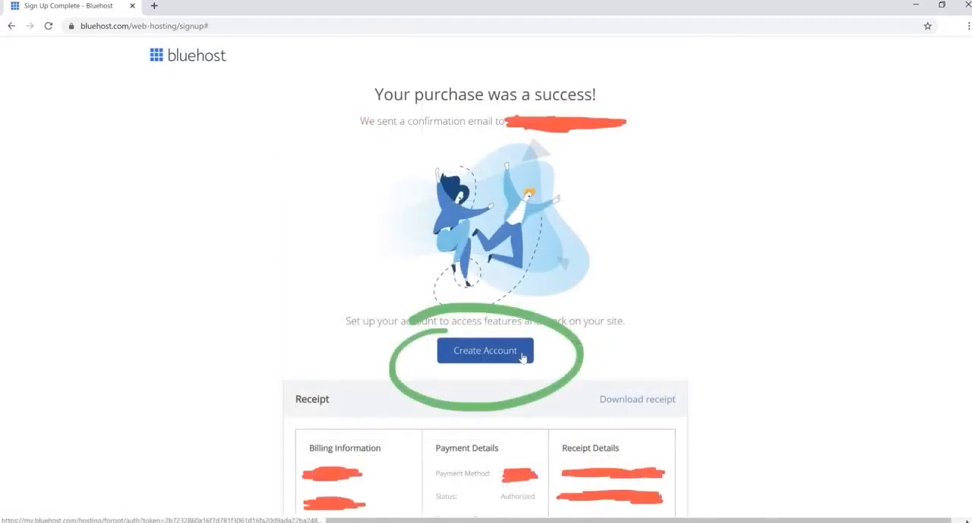
click(522, 357)
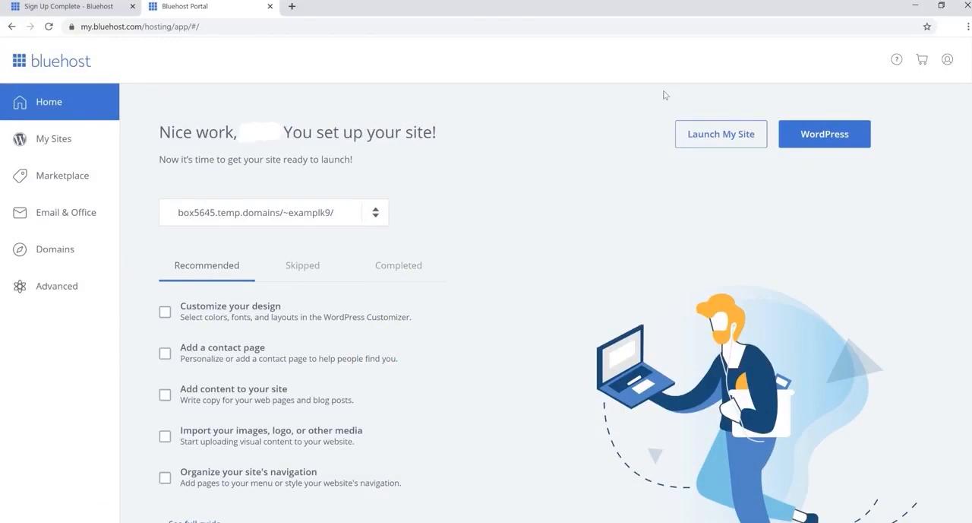
- Open My Sites and log into WordPress for the newly created site
click(45, 140)
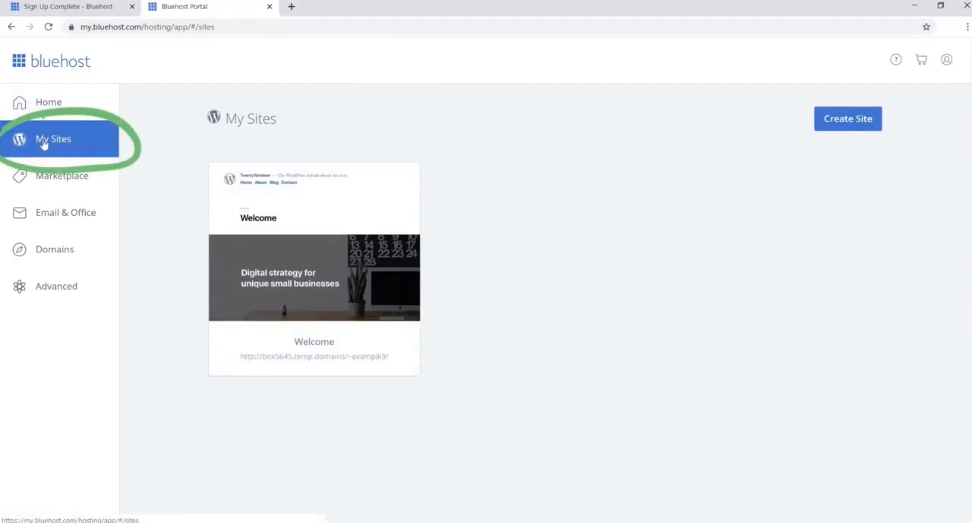
mouse_move(319, 280)
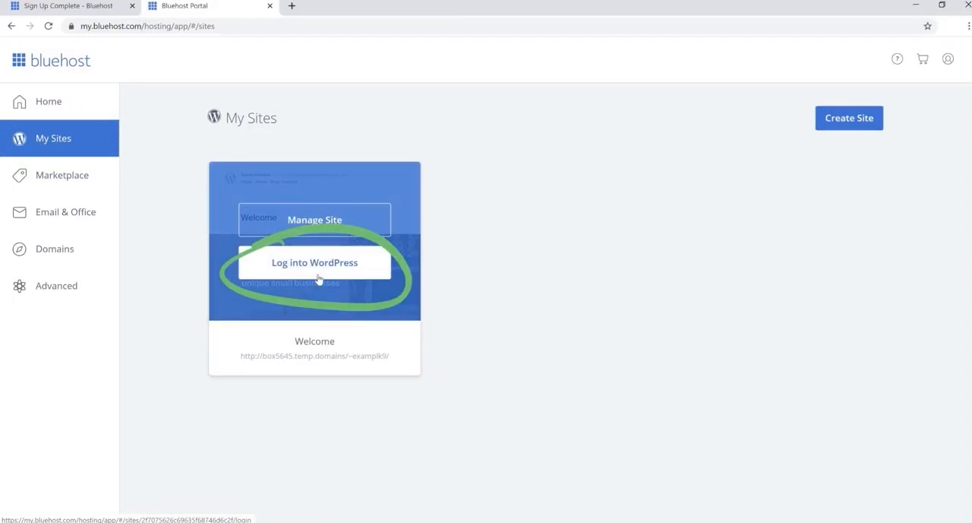
click(320, 279)
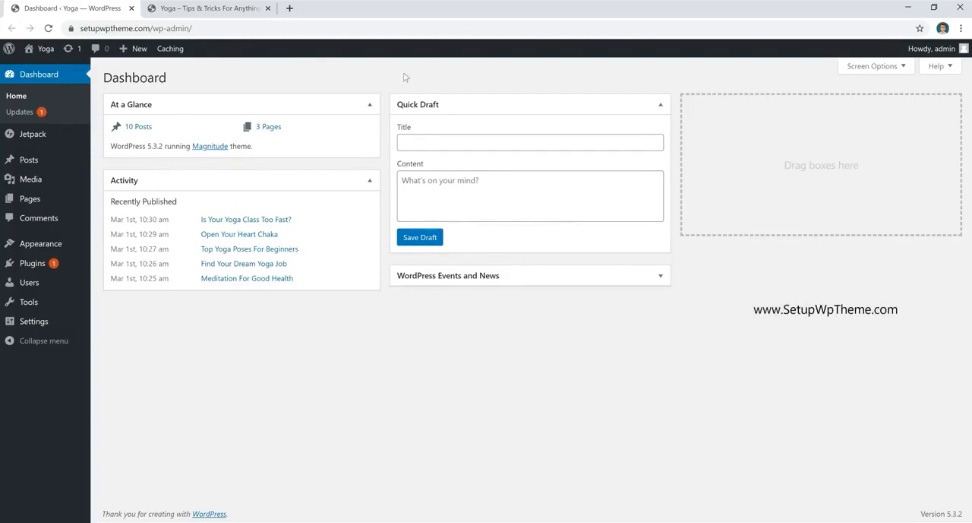
- Switch to the live site tab and scroll through the Yoga homepage to review its layout
click(207, 9)
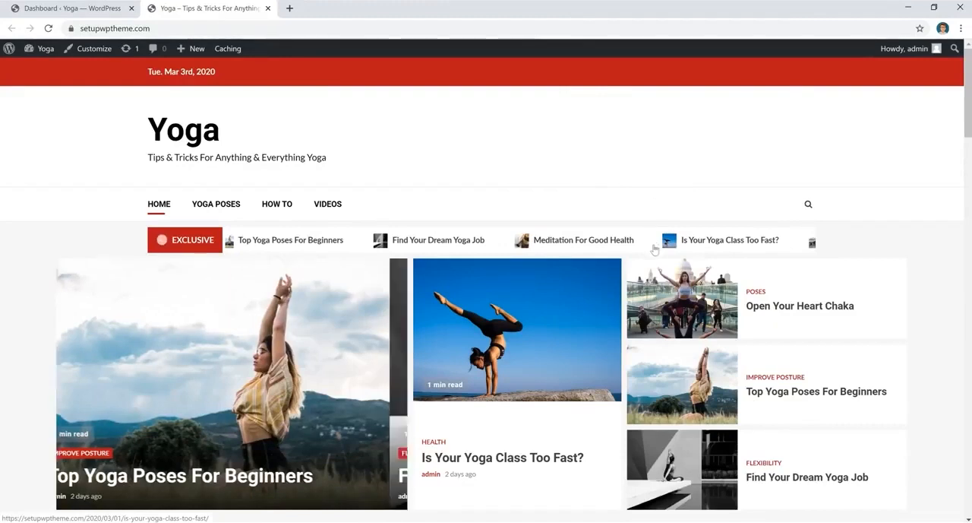
scroll(665, 288, down, 4)
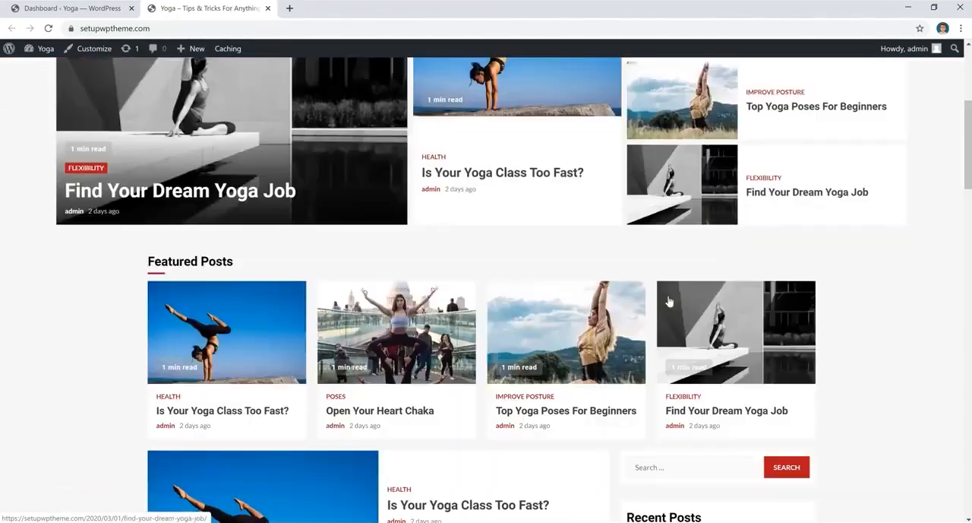
scroll(669, 302, down, 8)
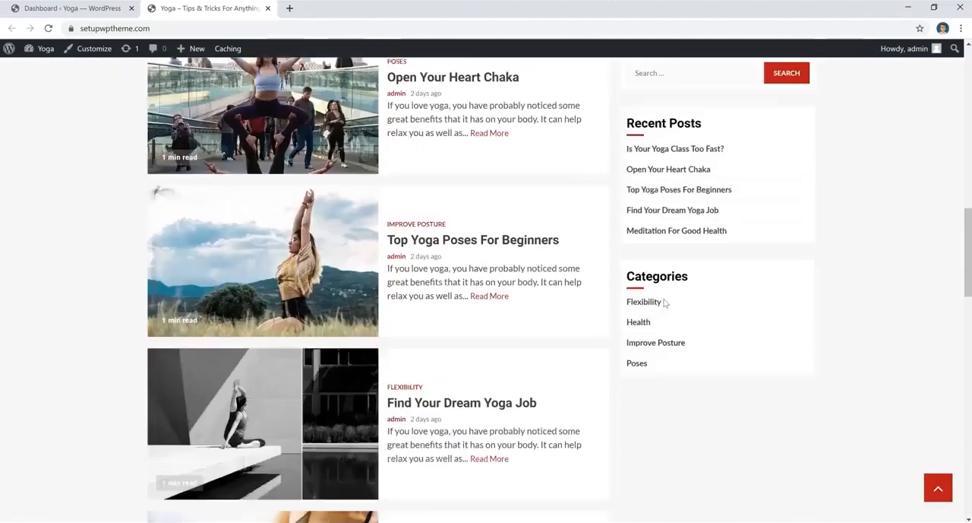
scroll(664, 306, down, 4)
scroll(854, 345, up, 1)
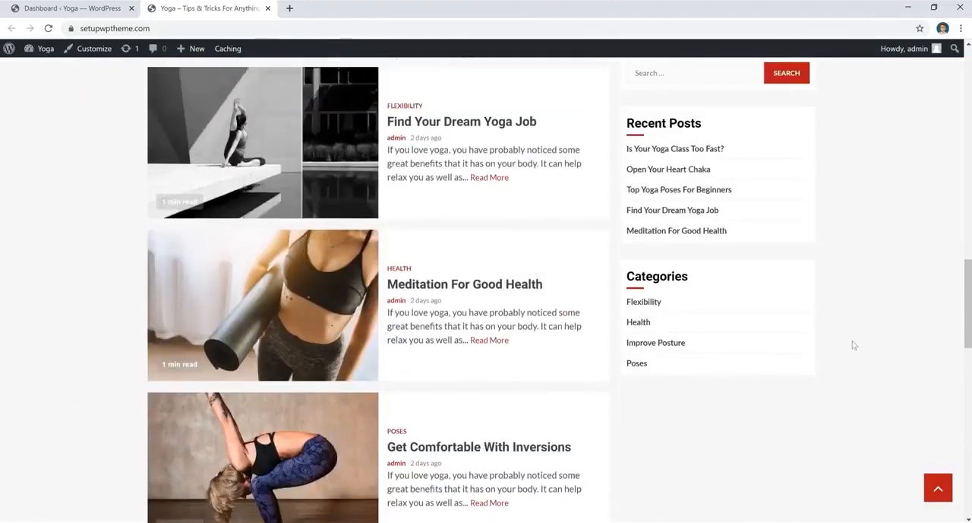
scroll(854, 345, up, 15)
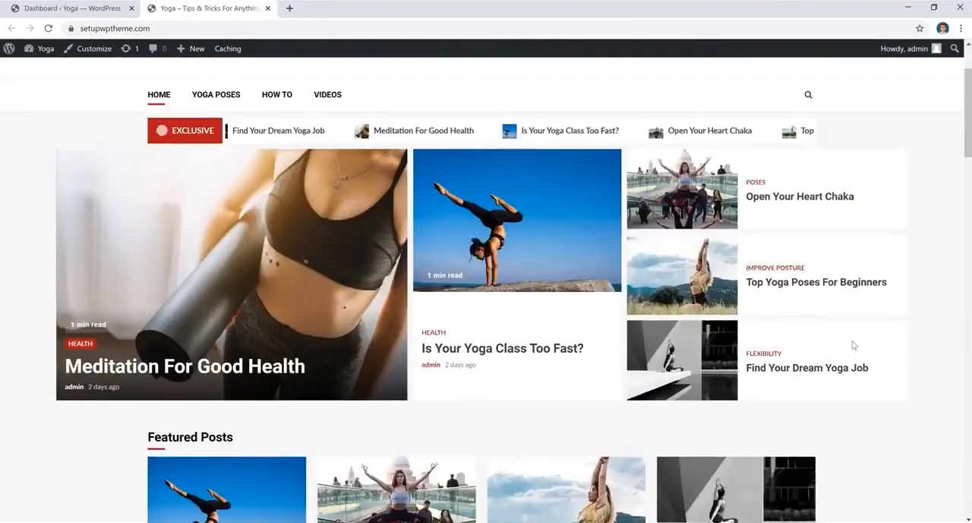
scroll(854, 345, up, 2)
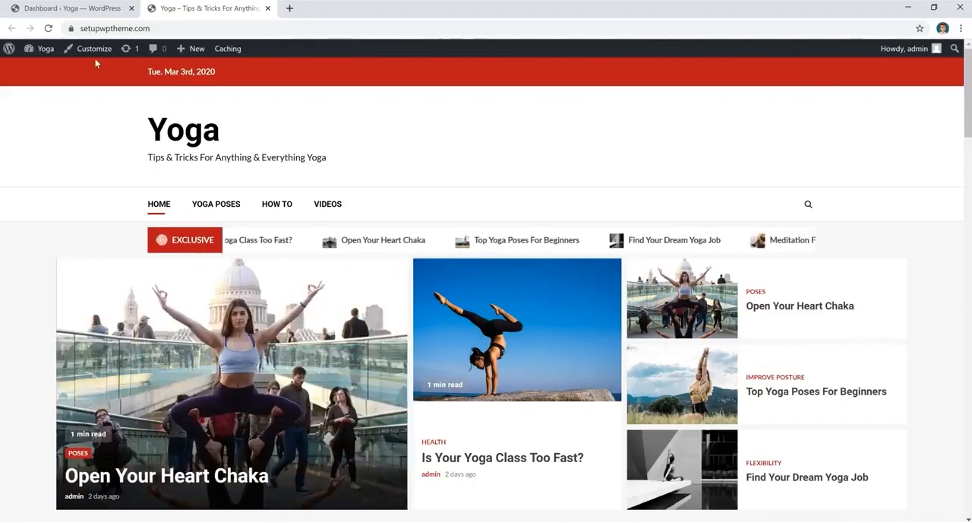
- Return to the WordPress dashboard and open the Appearance Themes page
mouse_move(35, 52)
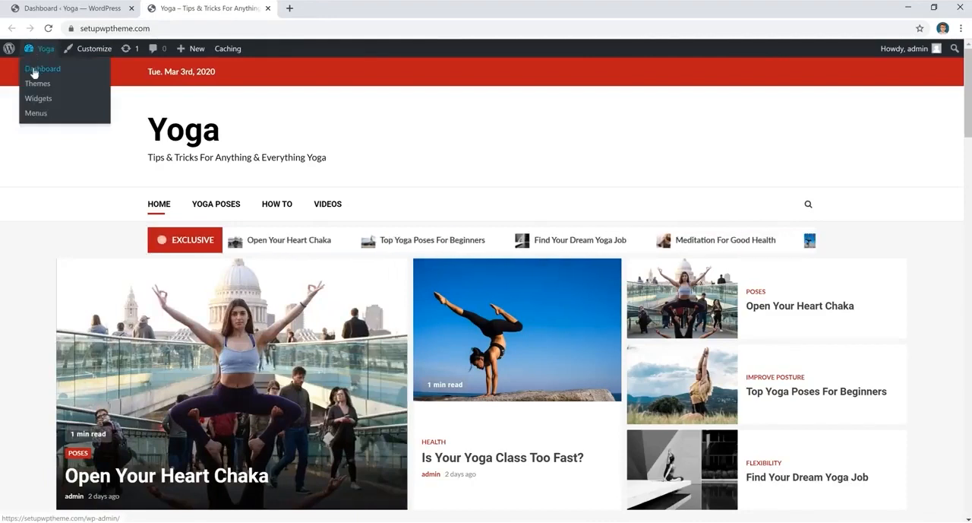
click(34, 70)
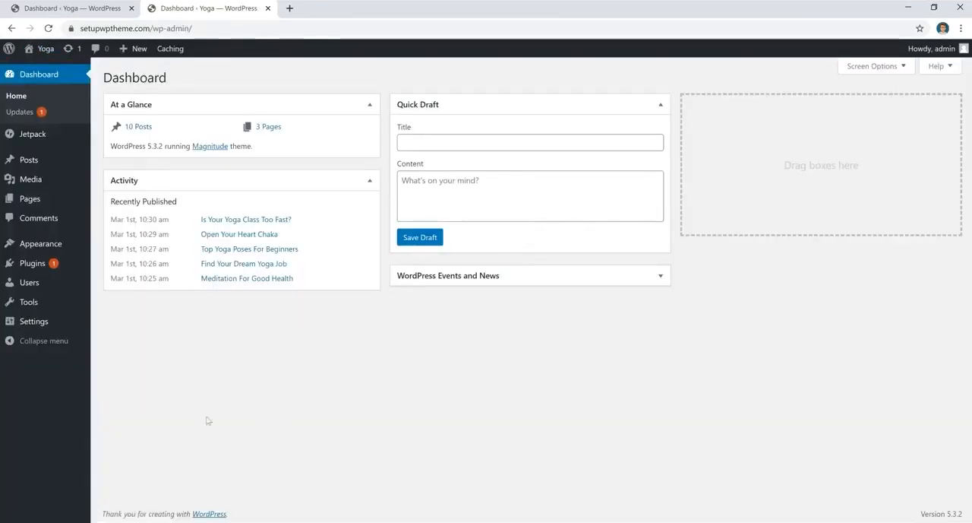
mouse_move(30, 251)
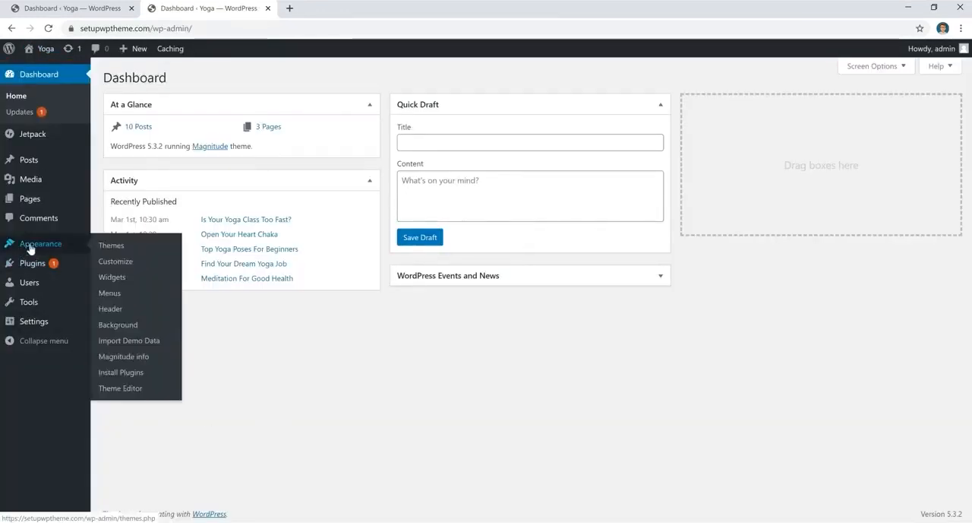
click(110, 247)
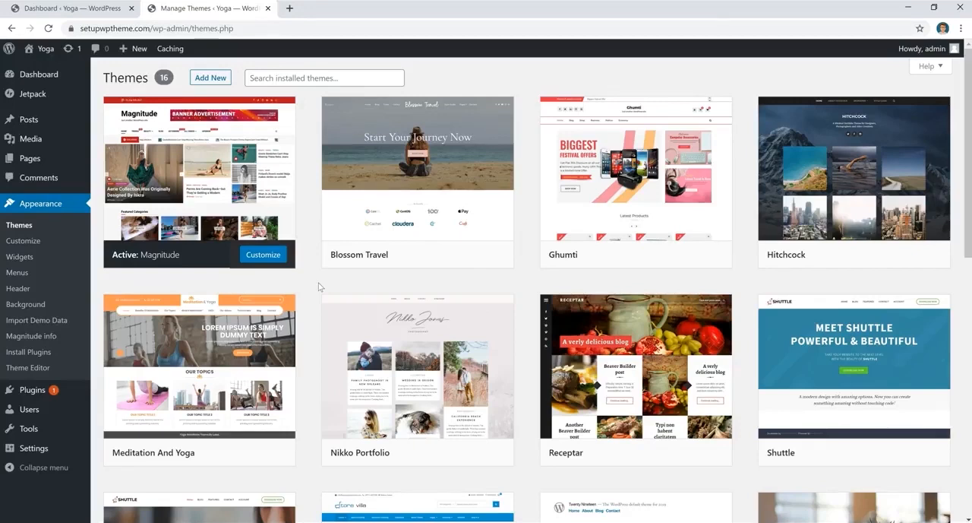
- Open the Add Themes directory and browse the Popular and Latest theme lists
click(217, 79)
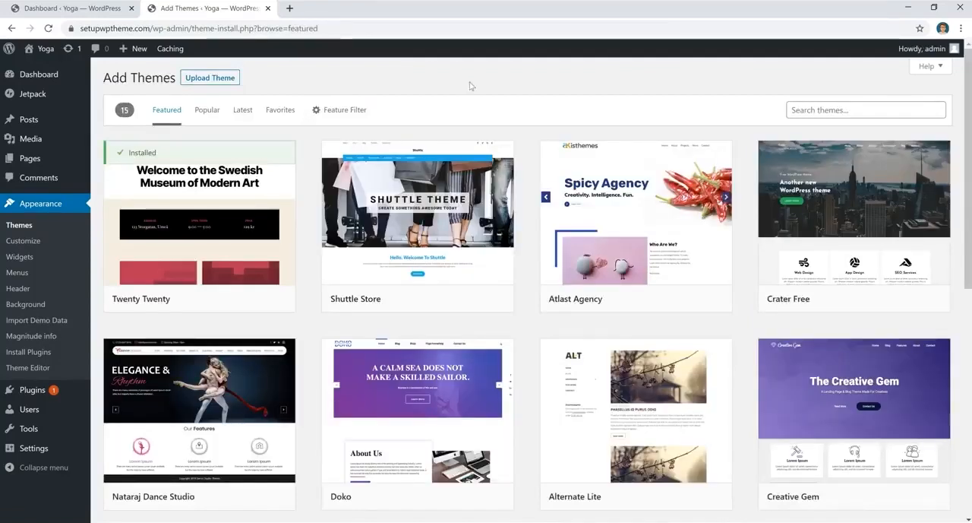
click(208, 111)
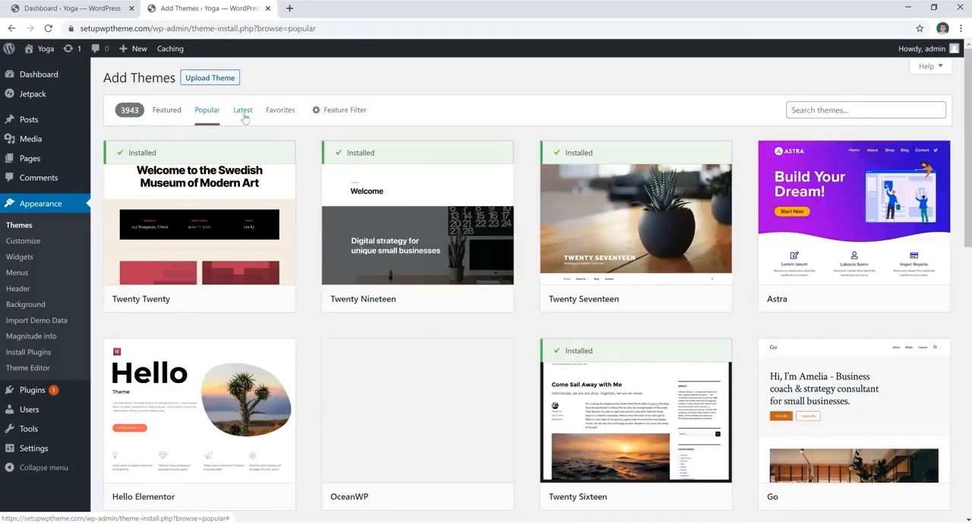
click(244, 116)
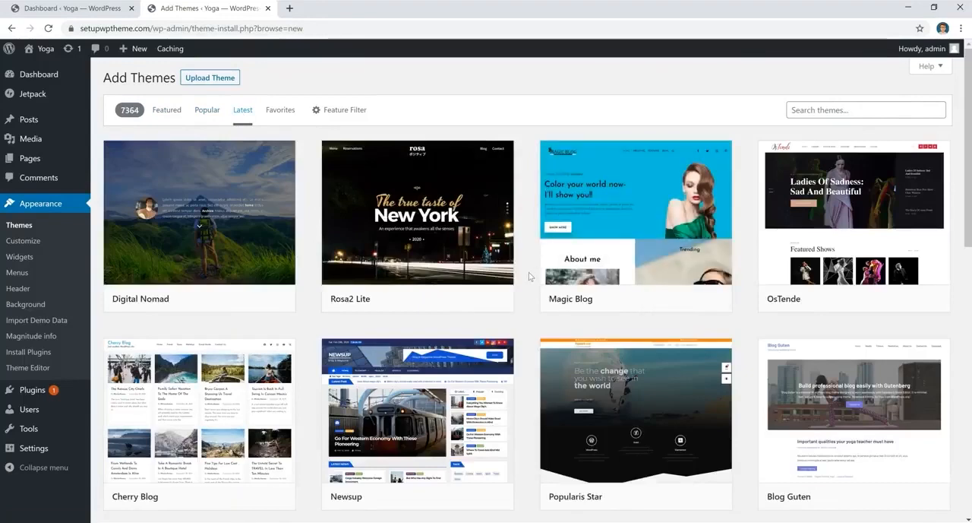
scroll(530, 276, down, 5)
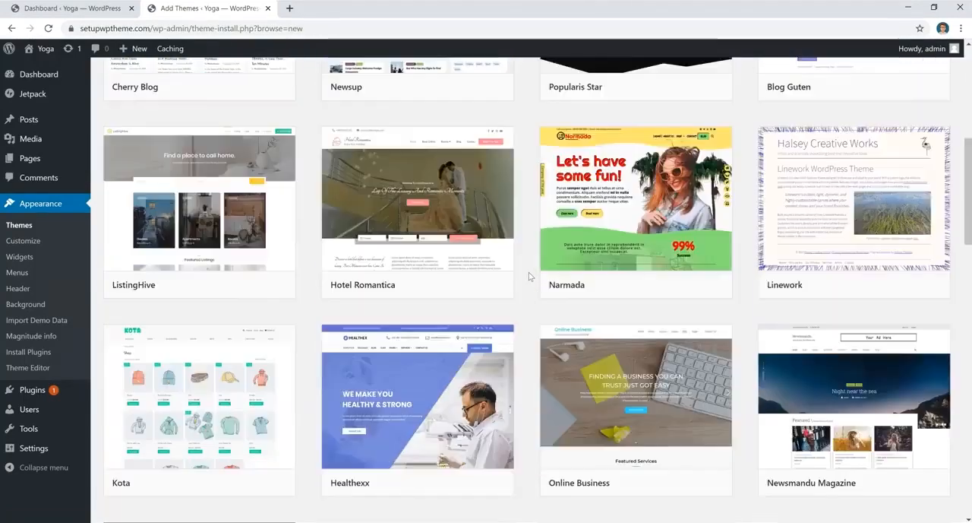
scroll(530, 275, down, 5)
scroll(529, 275, up, 4)
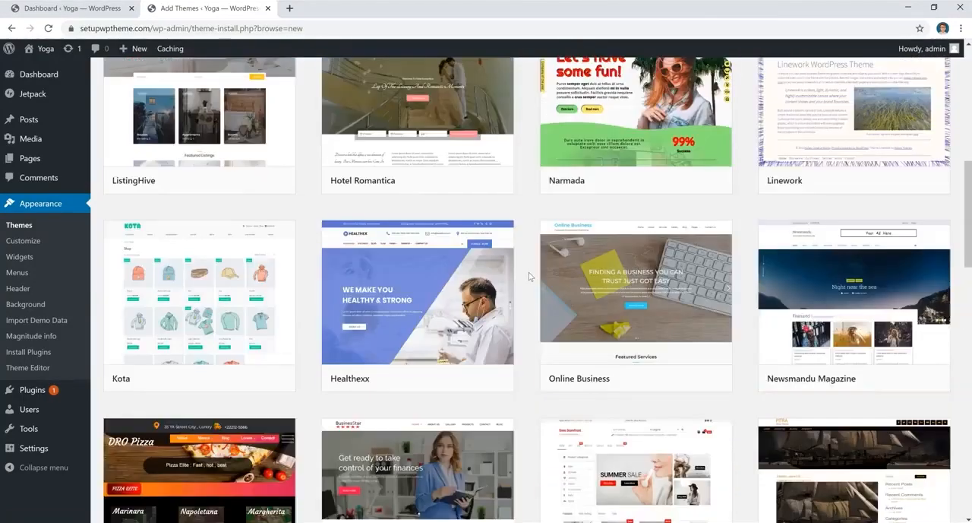
scroll(530, 276, up, 6)
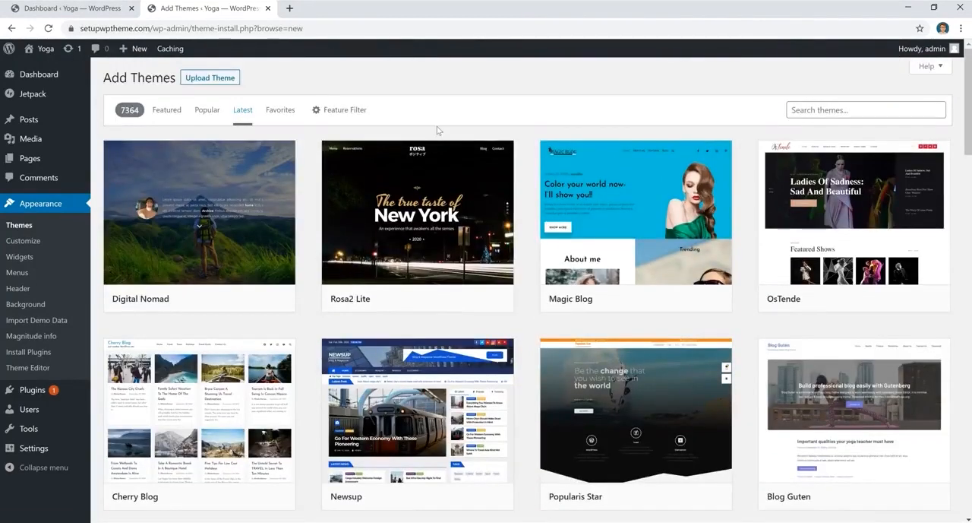
- Open the Feature Filter options, then search the theme directory for magnitude
click(338, 112)
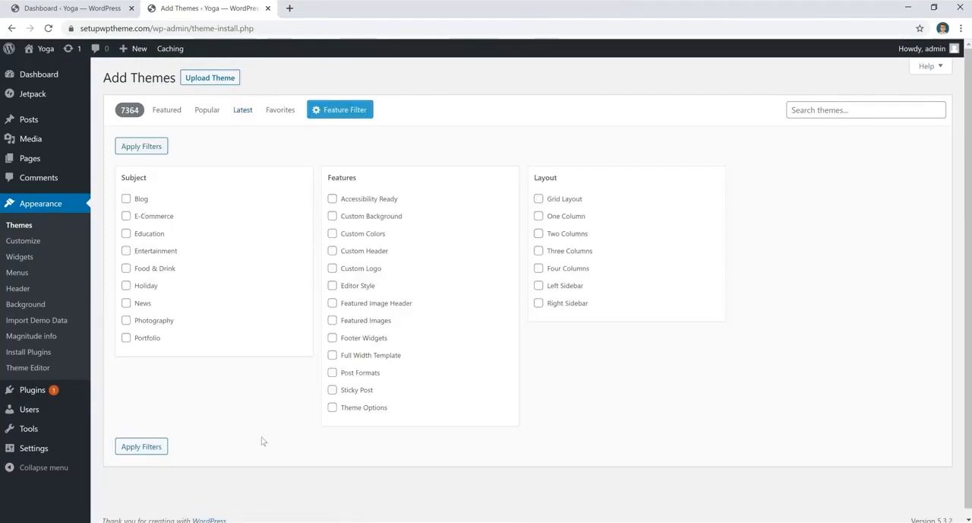
click(524, 154)
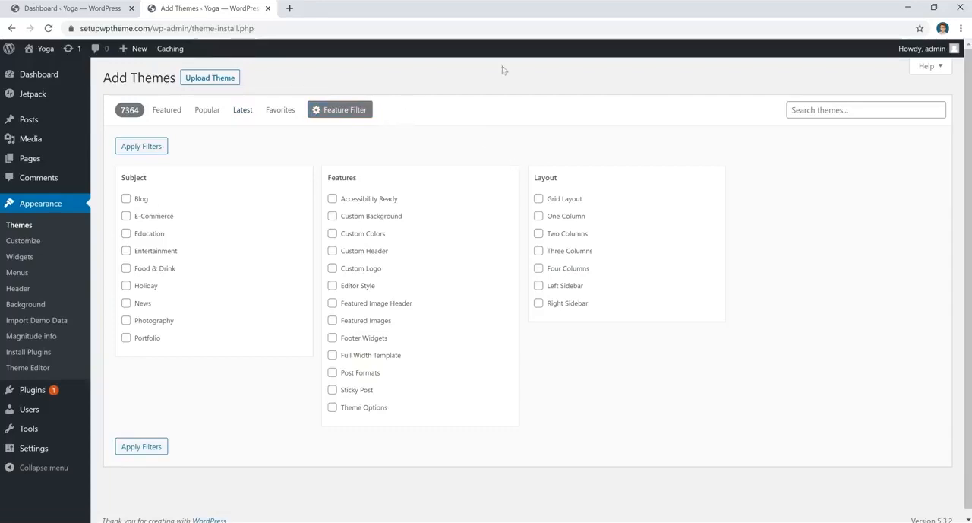
click(883, 108)
click(844, 136)
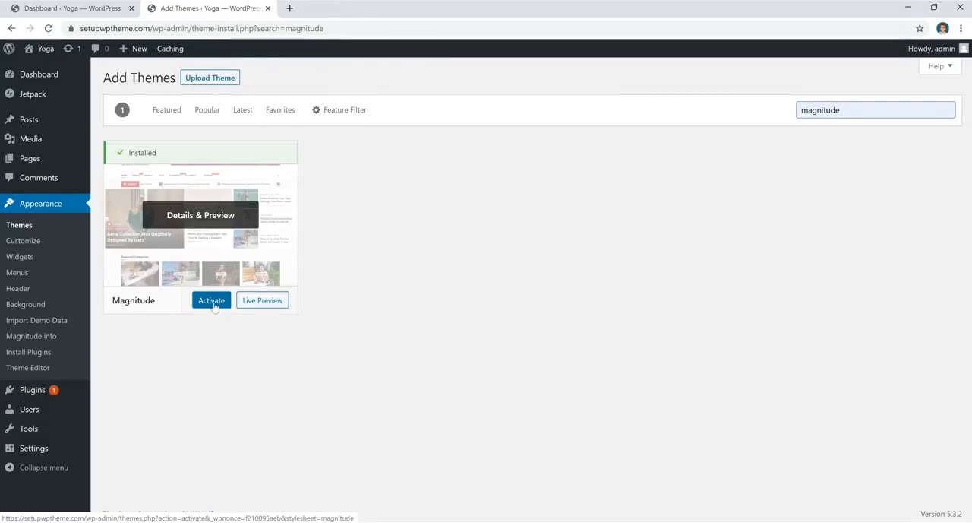
- Go back to installed themes, then open Add New and browse the Popular themes list
click(13, 232)
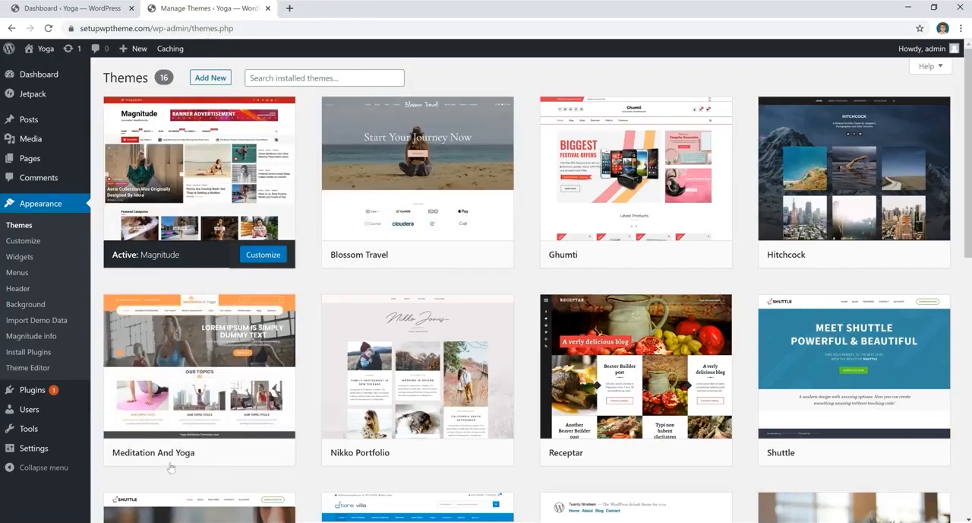
click(209, 78)
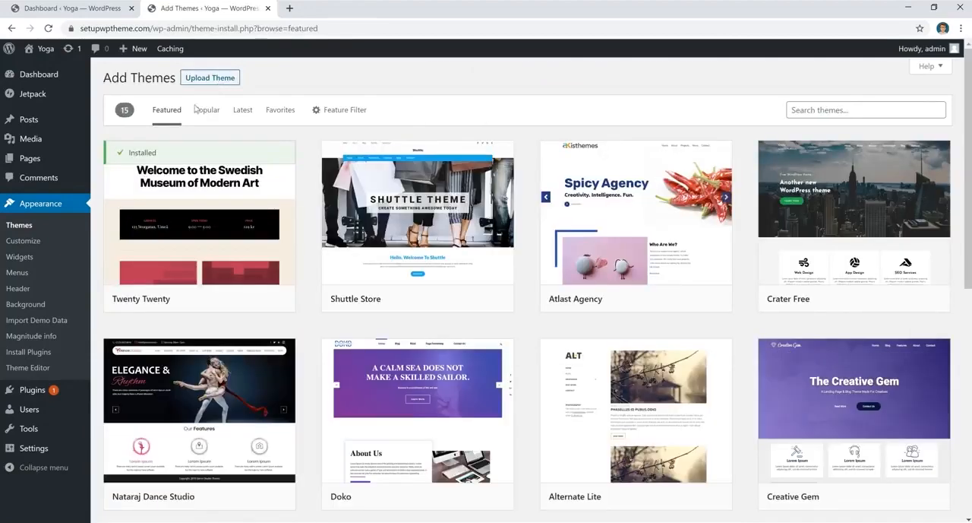
click(206, 114)
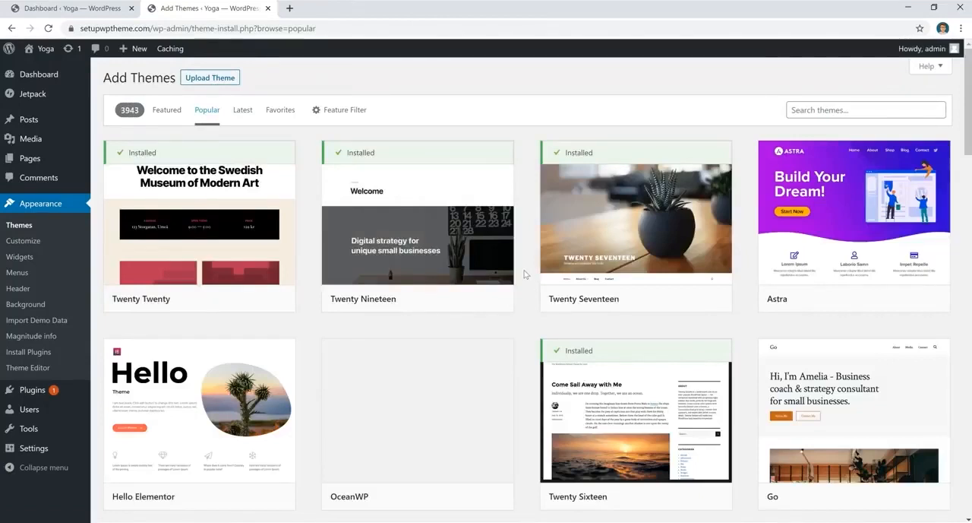
scroll(524, 273, down, 5)
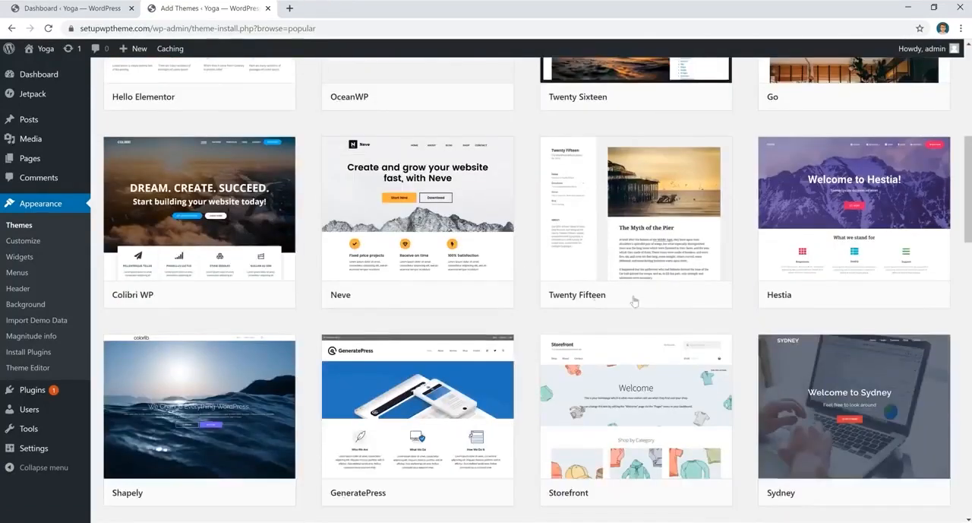
mouse_move(661, 300)
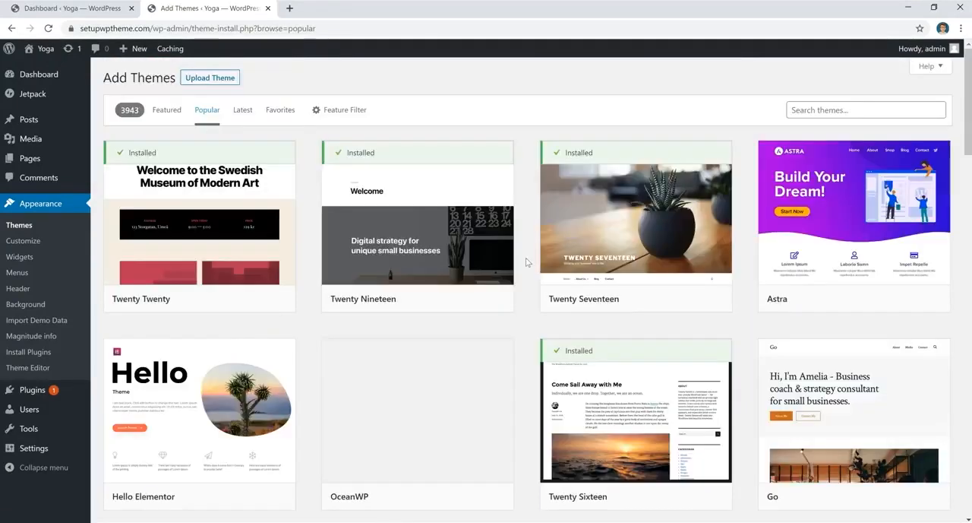
scroll(527, 262, down, 4)
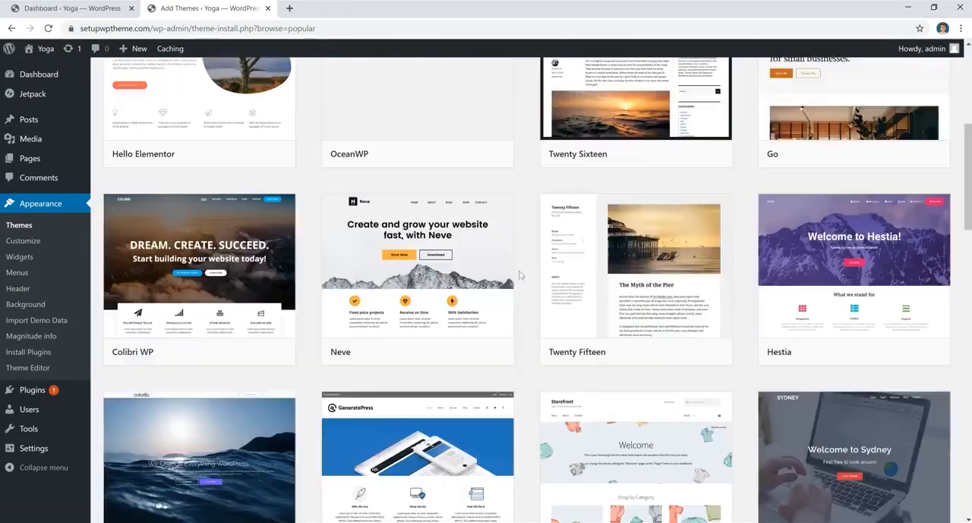
mouse_move(659, 351)
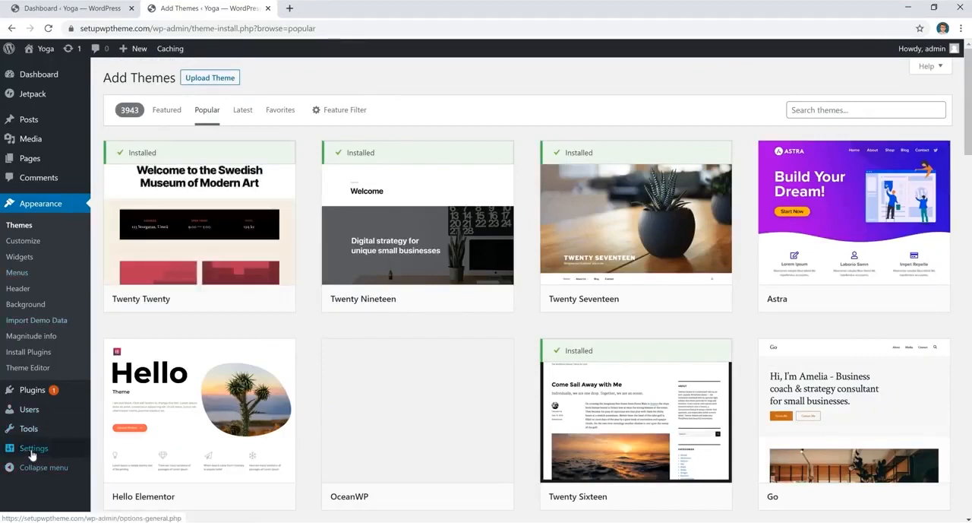
- Open General Settings and review the site title, tagline and other general options
mouse_move(38, 450)
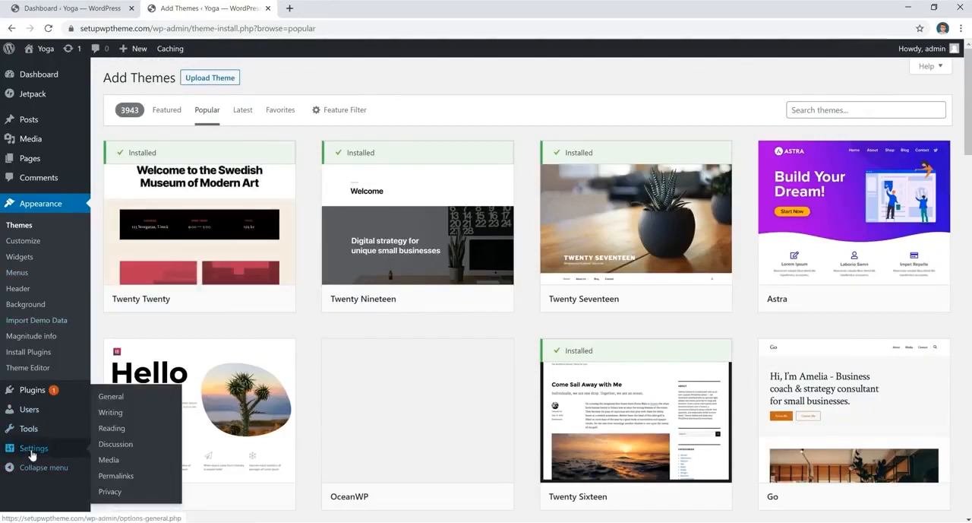
click(114, 403)
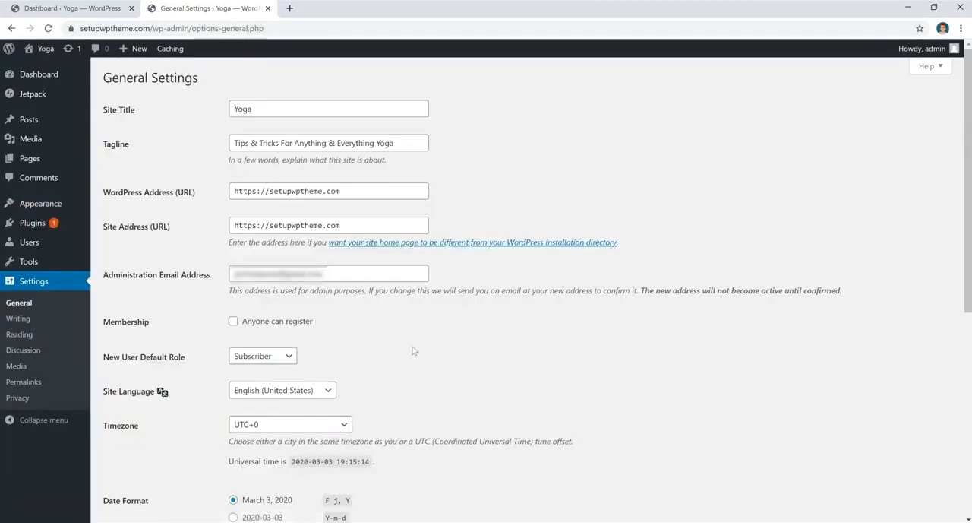
click(297, 110)
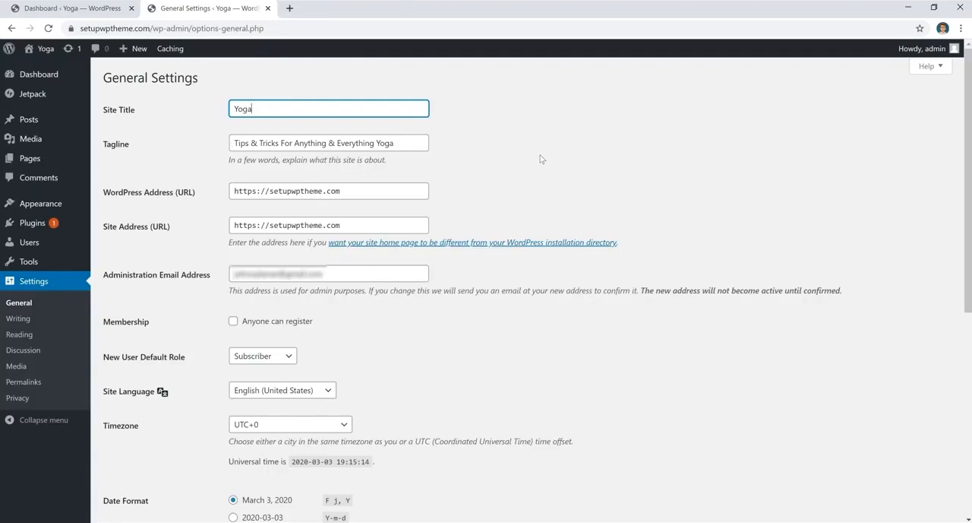
scroll(540, 159, down, 5)
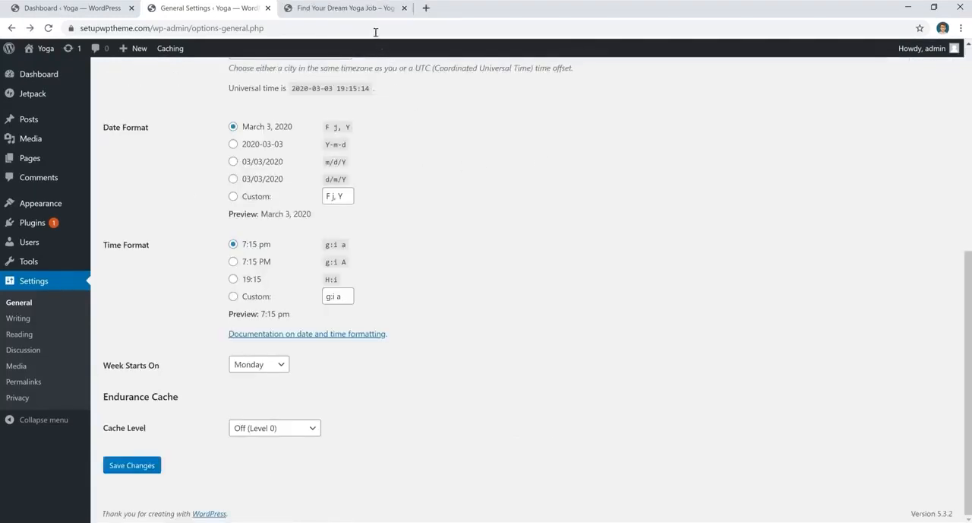
- Switch the permalink structure to Post name, save the changes, and open a post on the site to check its address
click(360, 8)
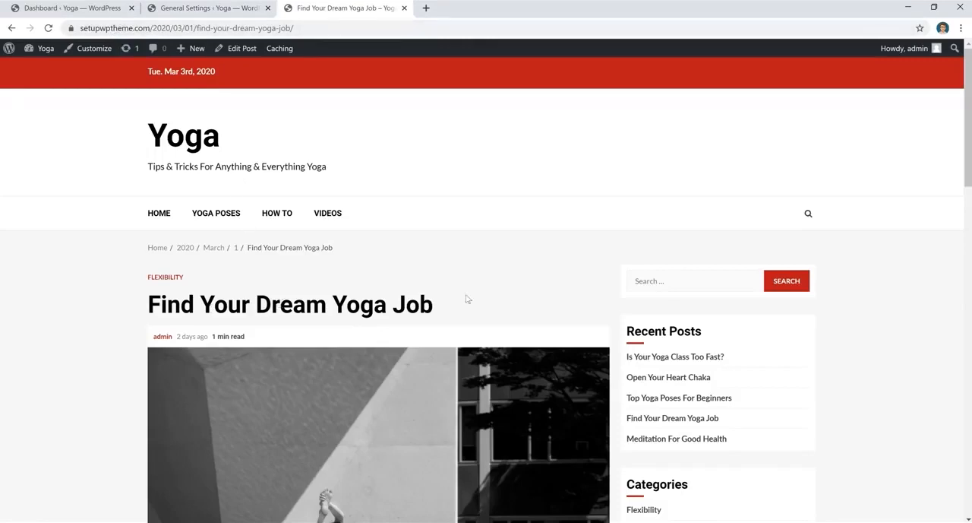
click(236, 11)
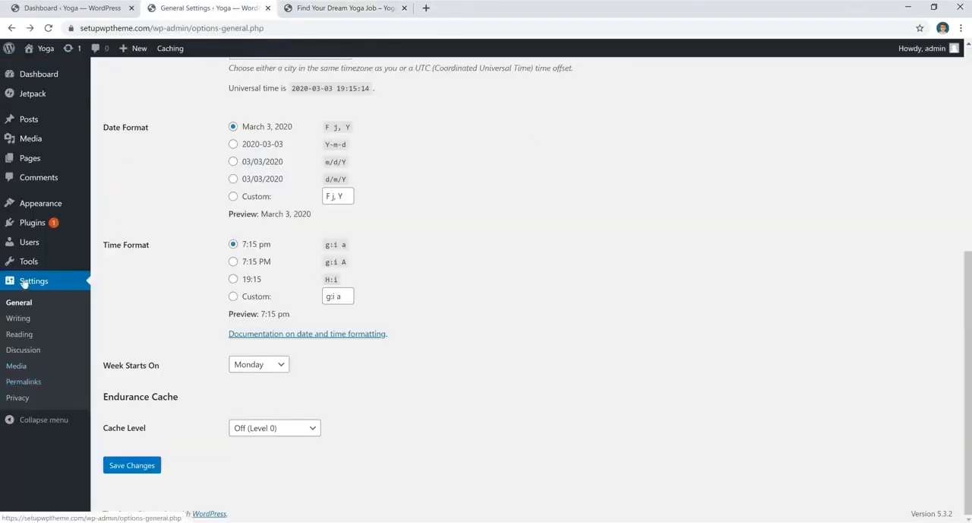
click(22, 382)
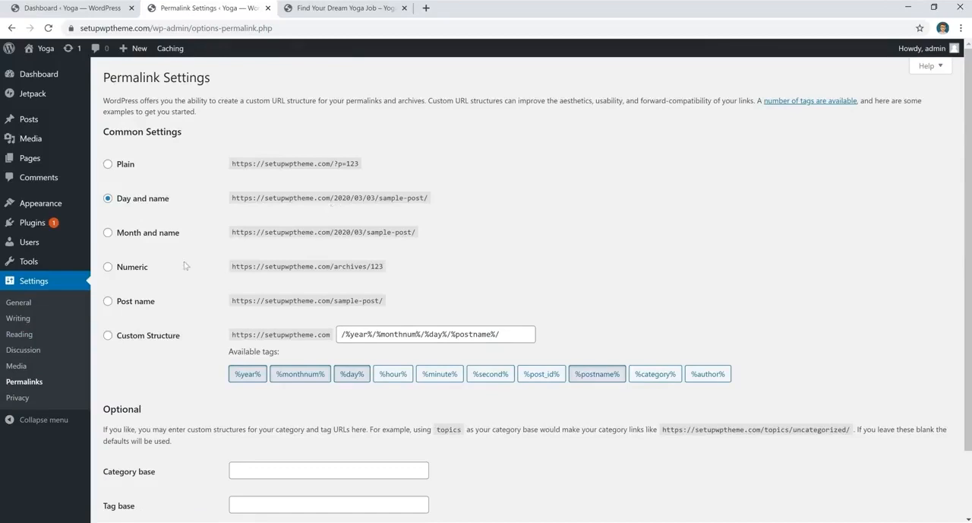
click(107, 301)
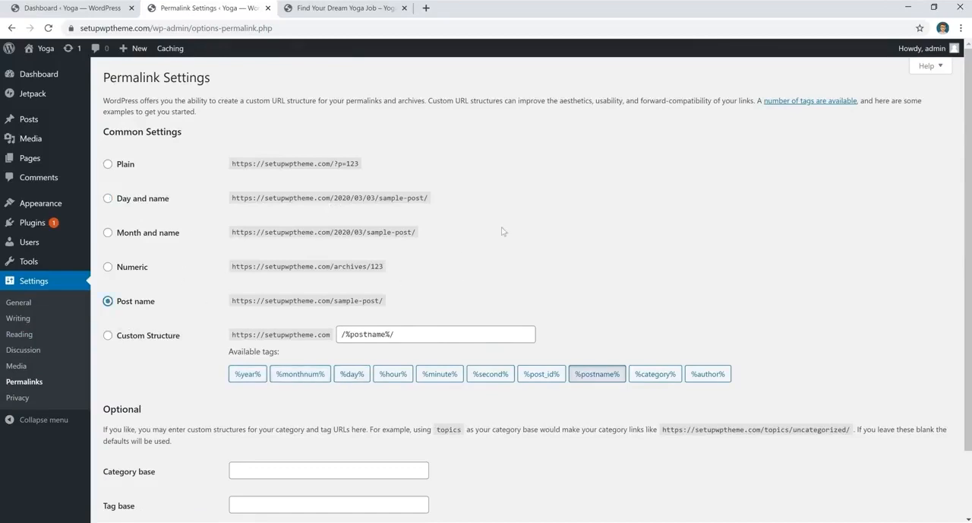
scroll(489, 231, down, 2)
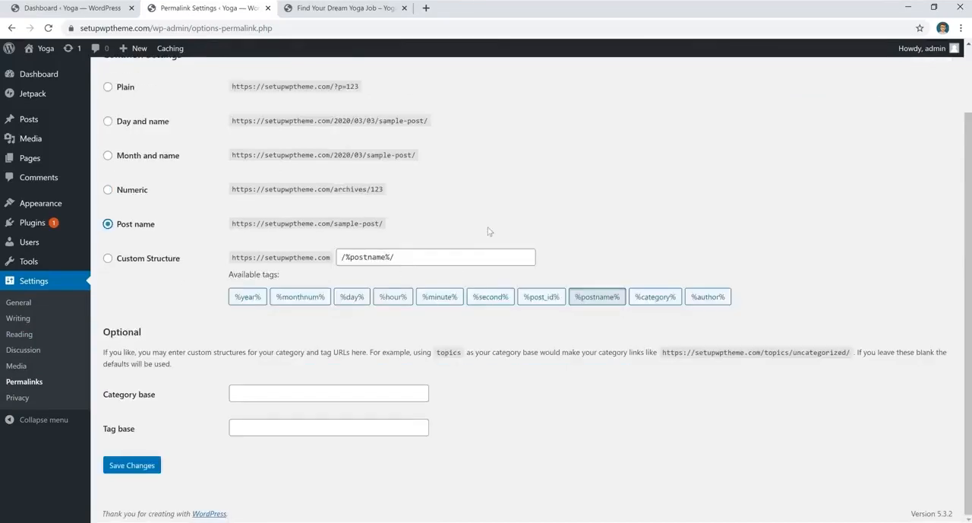
click(136, 465)
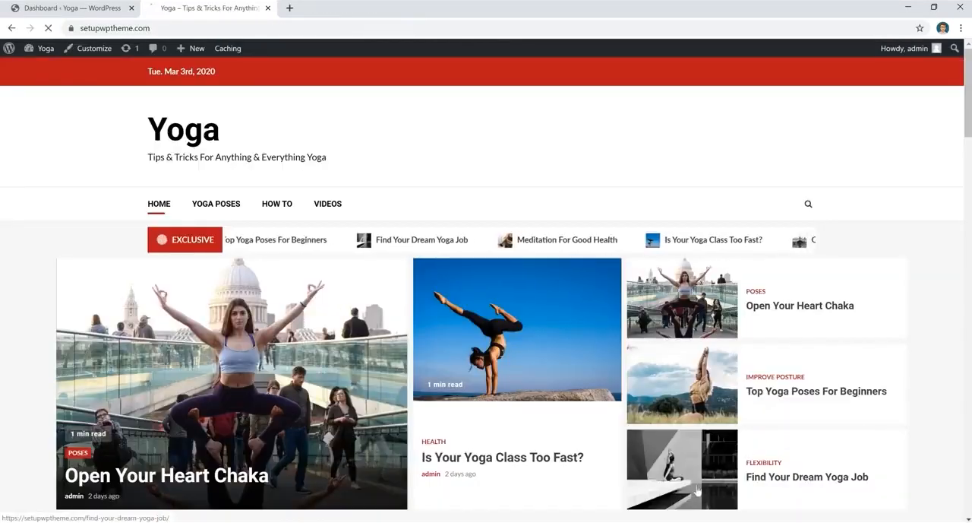
click(697, 490)
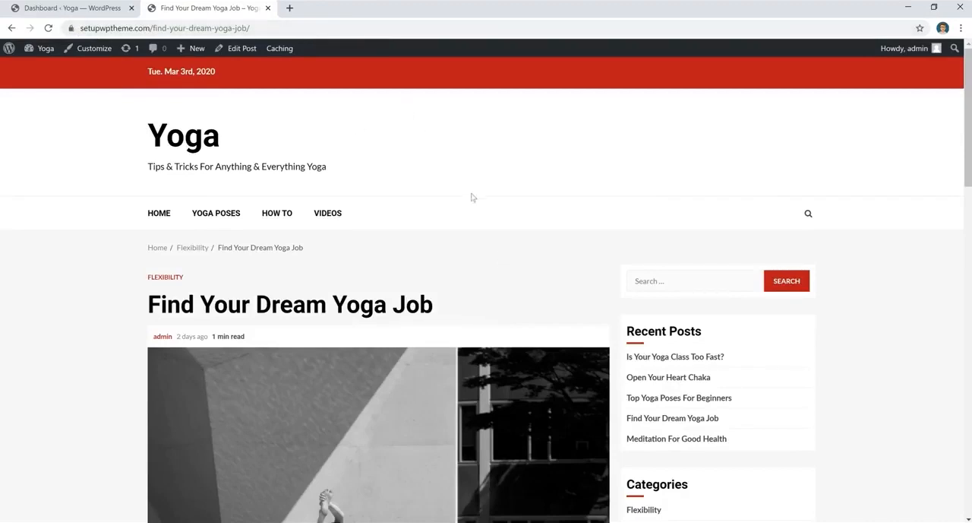
click(97, 9)
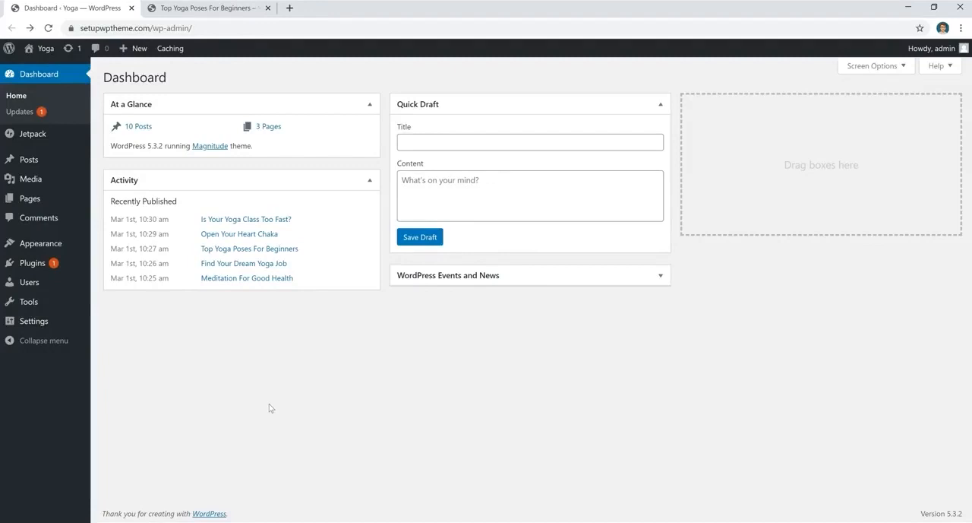
- Open the Top Yoga Poses For Beginners post in the block editor and scroll through its blocks
click(26, 161)
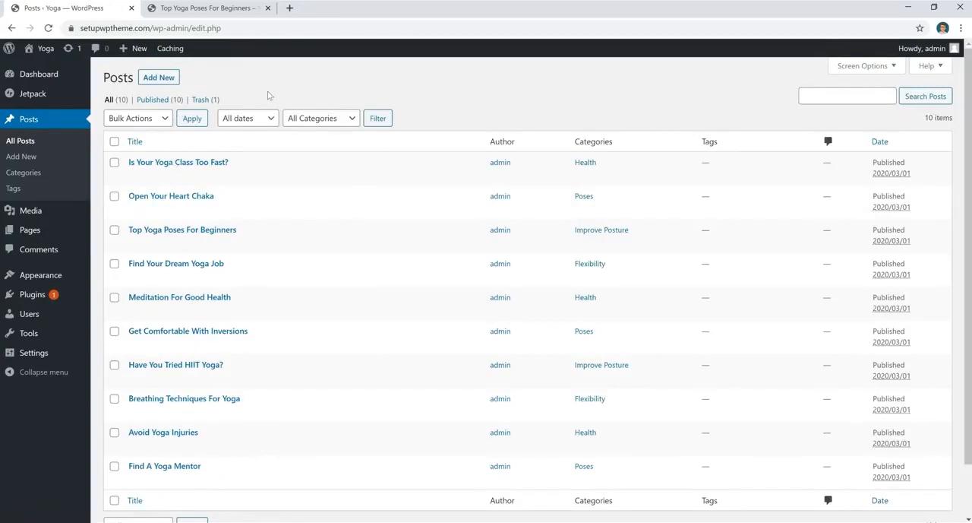
click(216, 231)
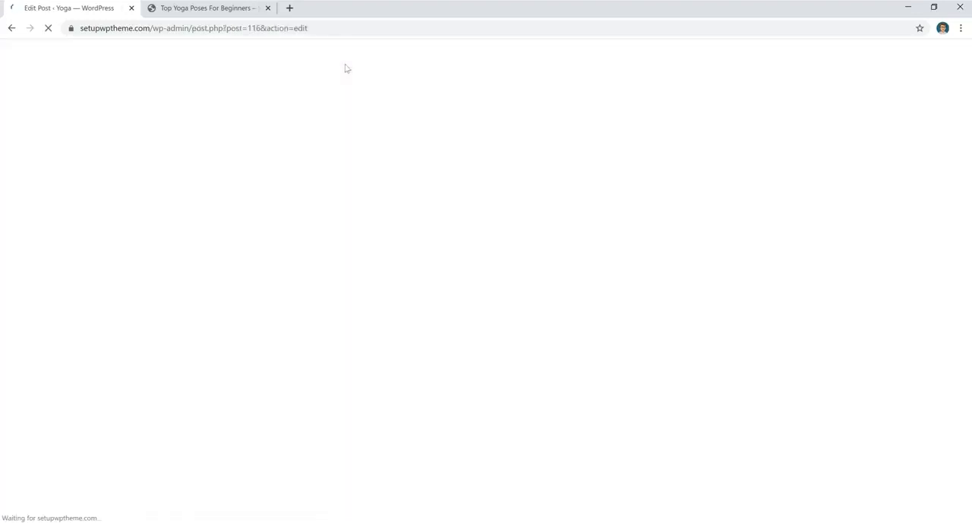
click(387, 148)
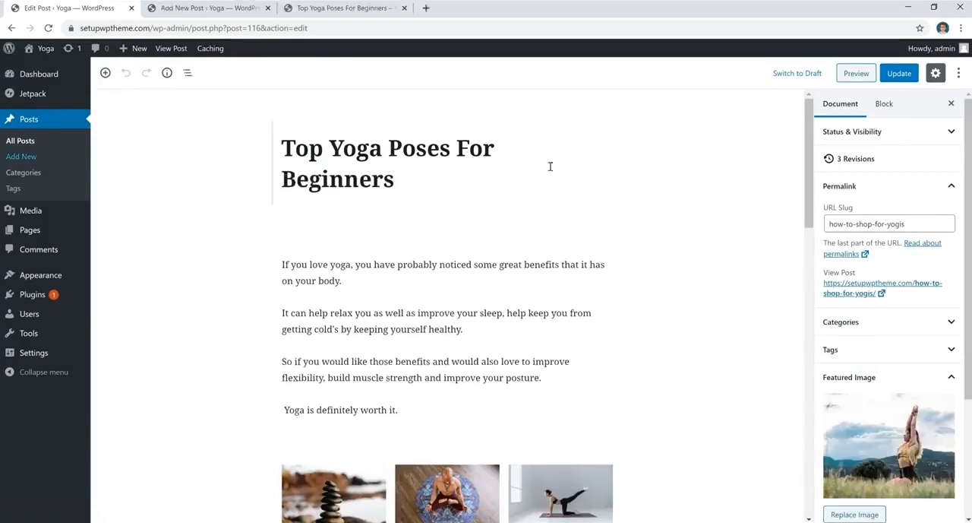
scroll(653, 205, down, 2)
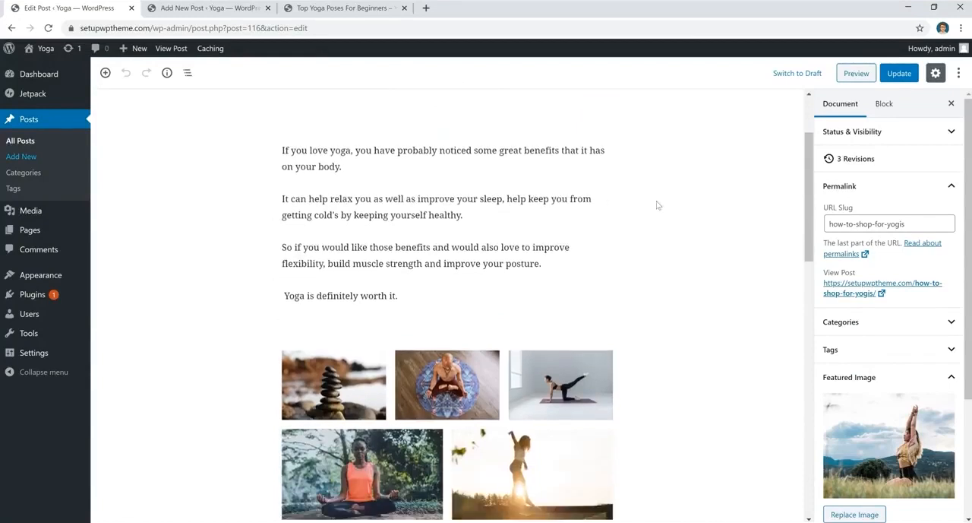
scroll(658, 205, down, 3)
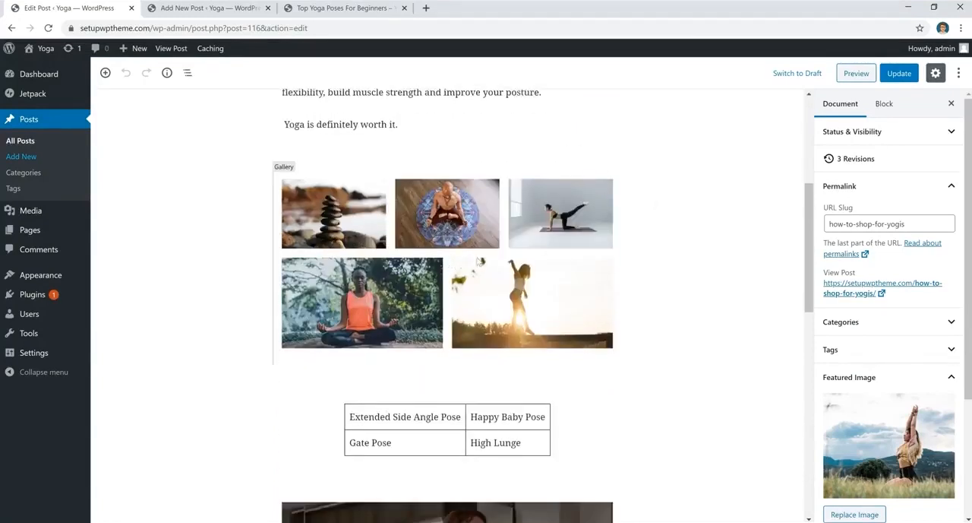
scroll(480, 262, down, 3)
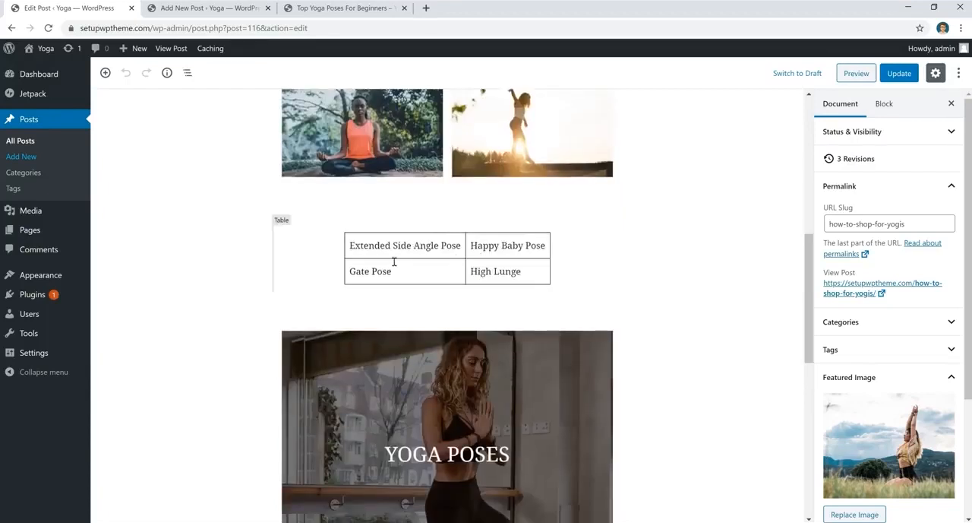
scroll(483, 272, down, 3)
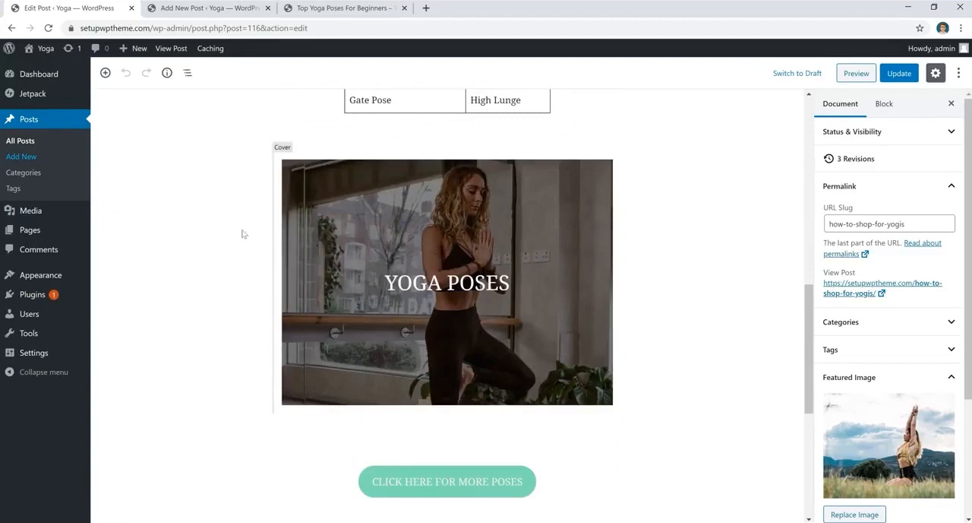
scroll(215, 250, down, 5)
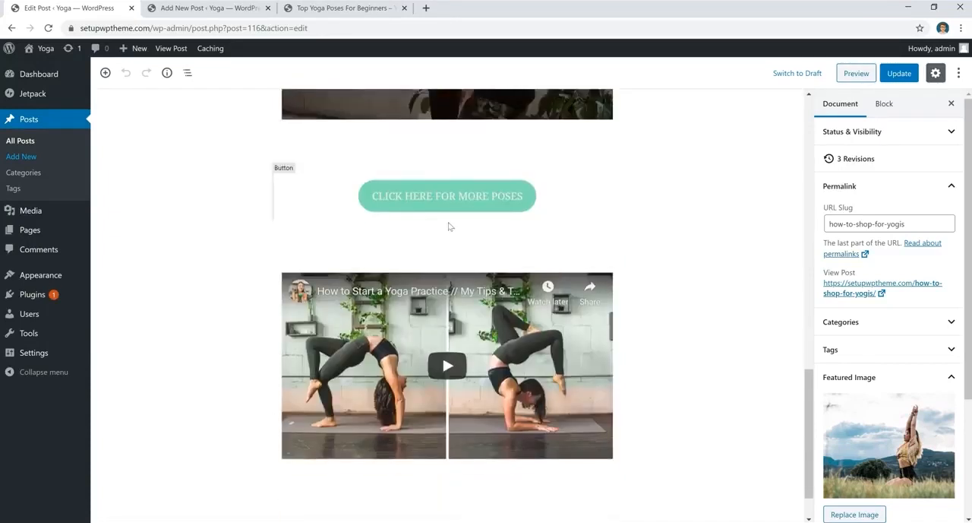
scroll(450, 224, down, 1)
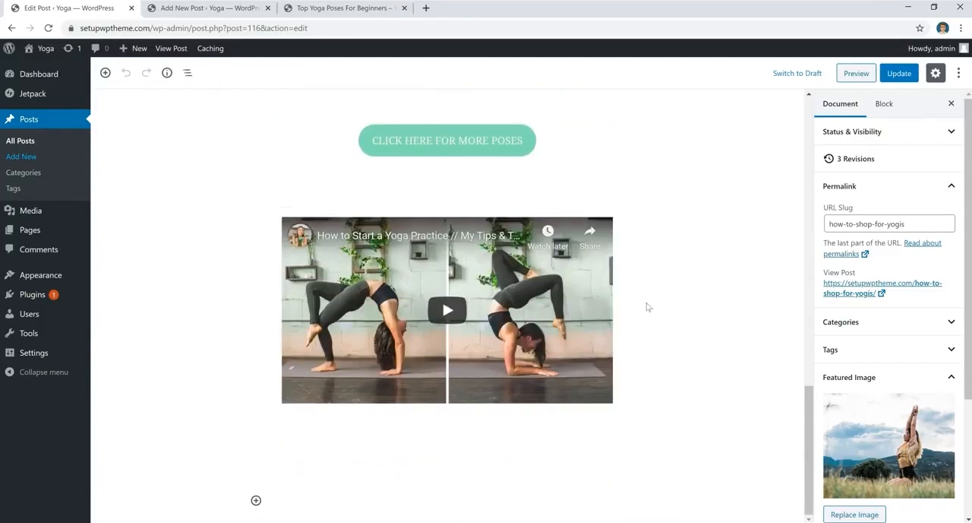
click(221, 11)
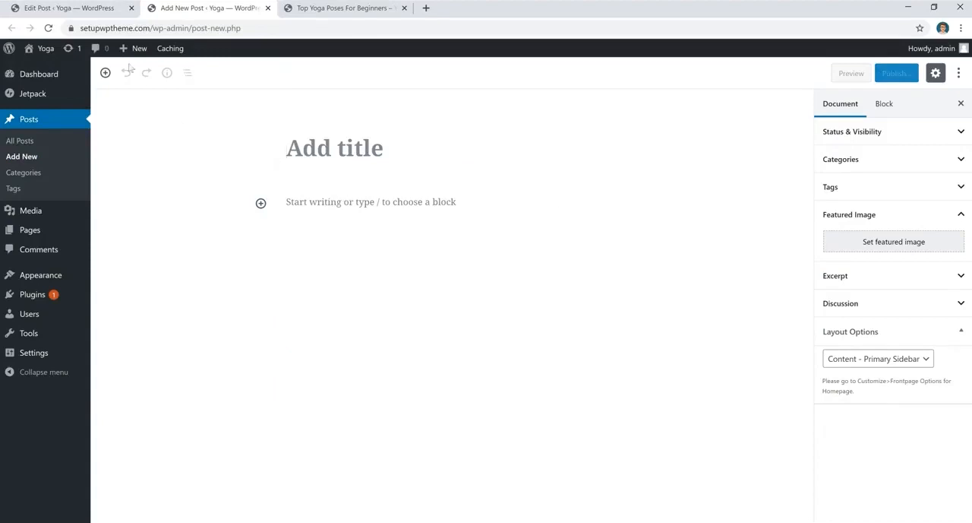
click(97, 14)
scroll(739, 296, up, 15)
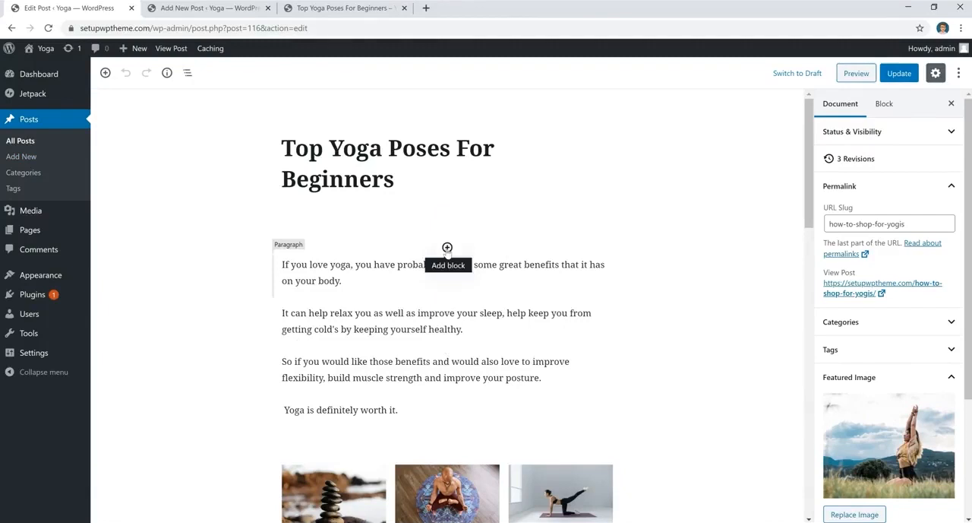
- Insert a paragraph block with sample text above the intro paragraph, then remove the text and the block
click(447, 248)
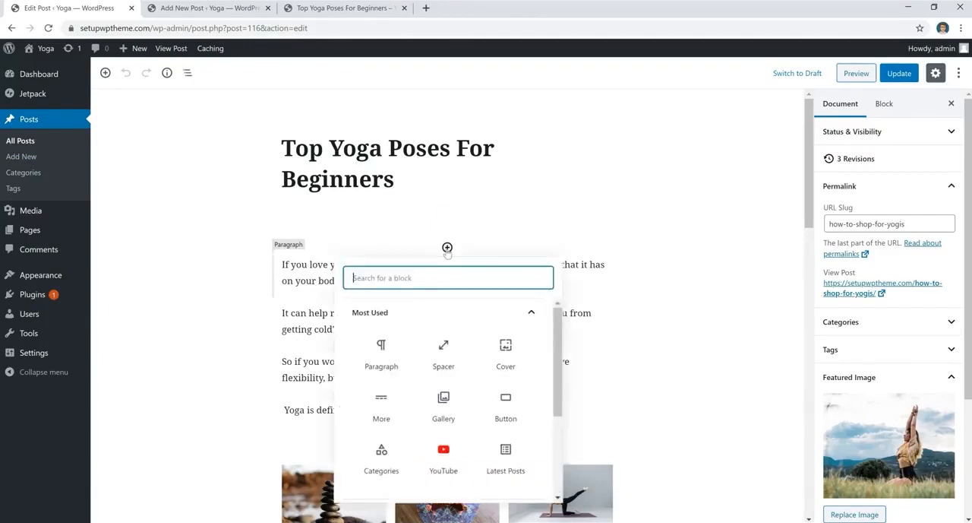
click(382, 355)
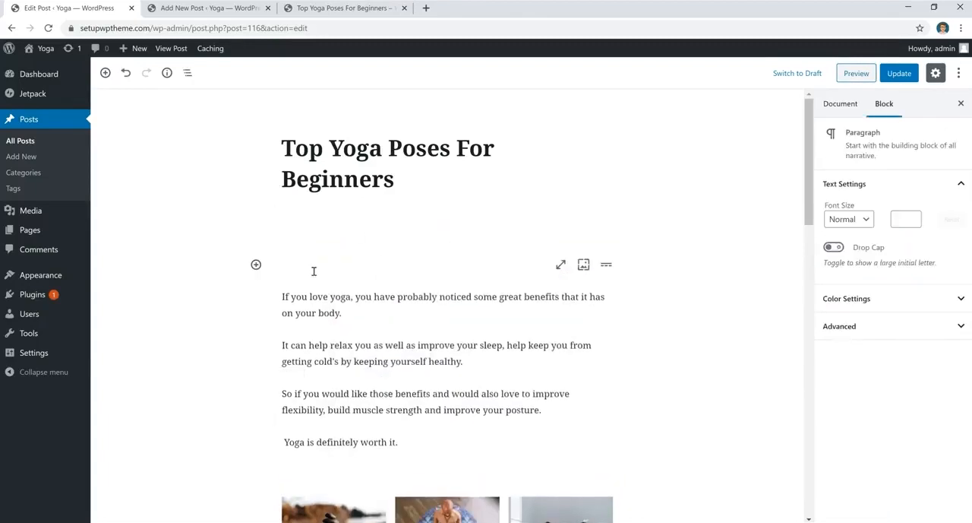
text(gdfhdhdhdf)
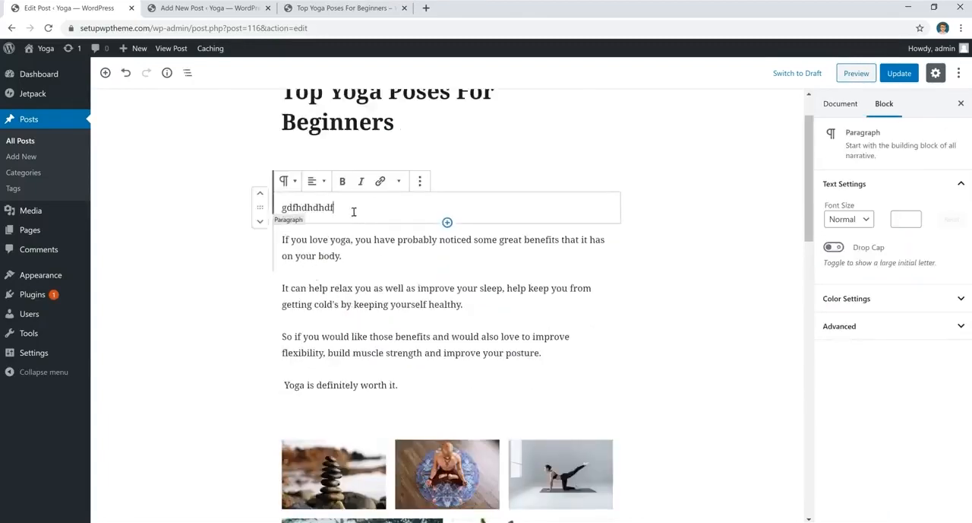
drag(362, 207, 184, 217)
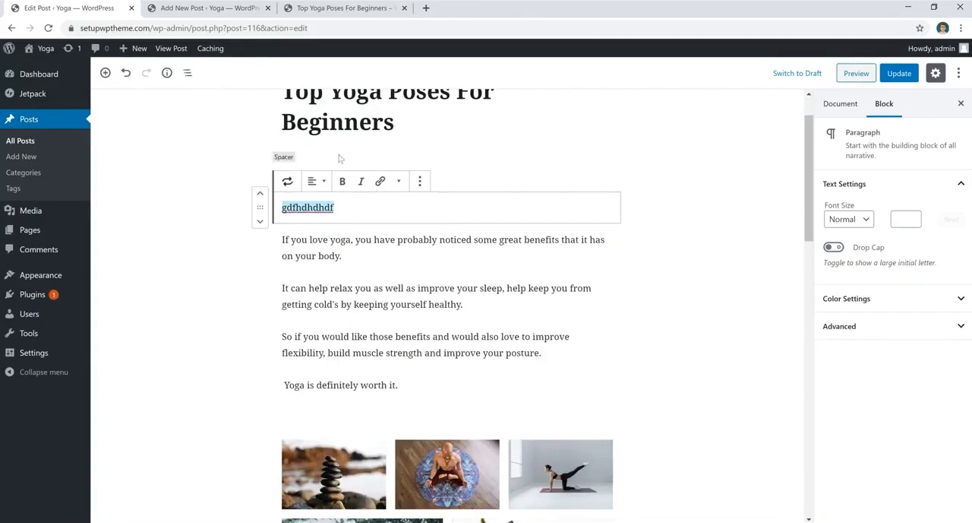
key(BackSpace)
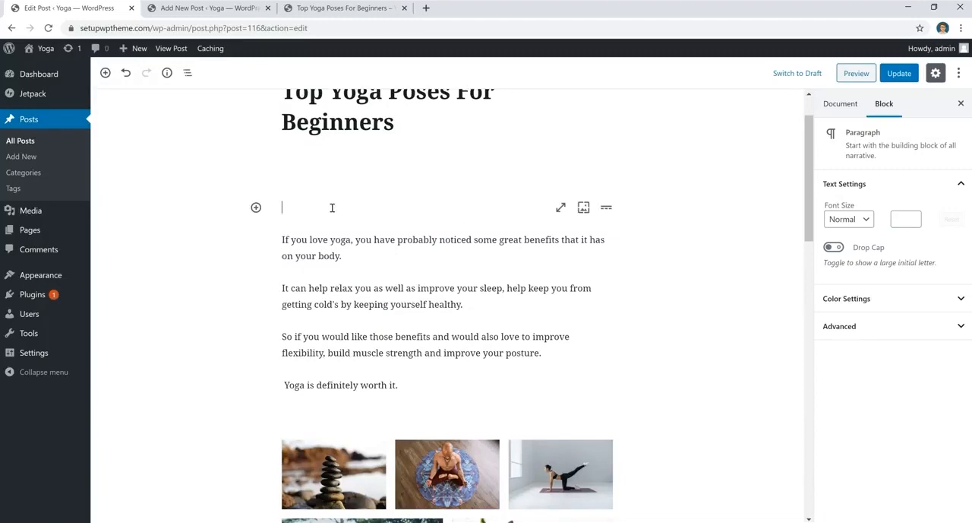
key(BackSpace)
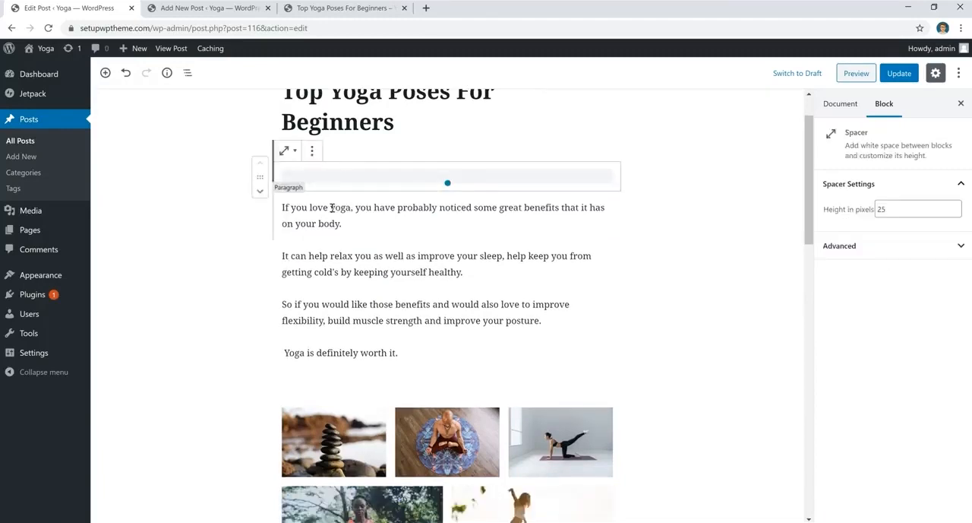
- Bold the phrase If you love yoga in the first paragraph, then remove the bold again
click(367, 220)
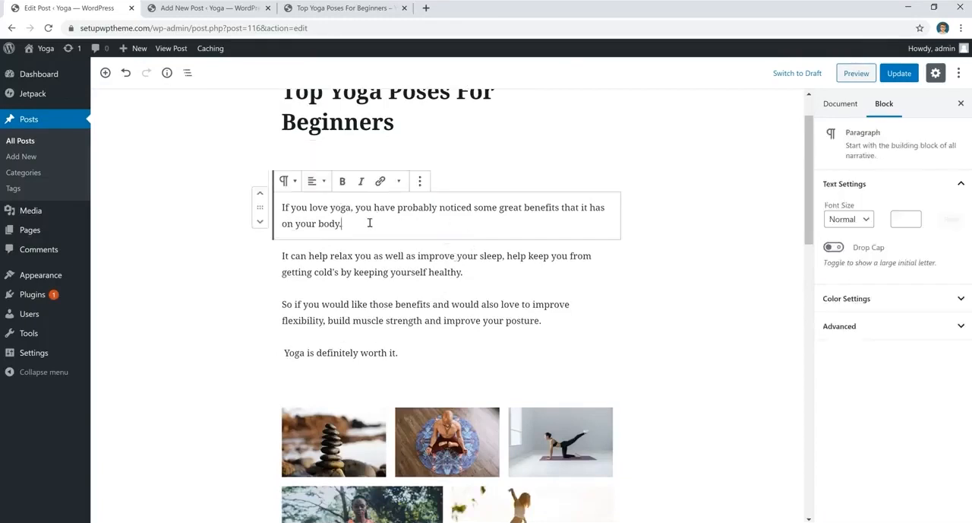
drag(351, 207, 262, 205)
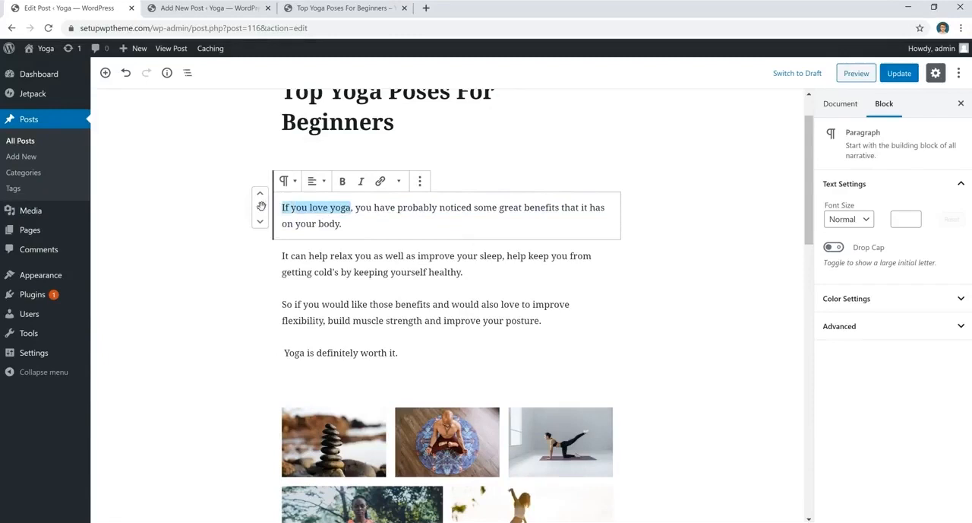
click(342, 181)
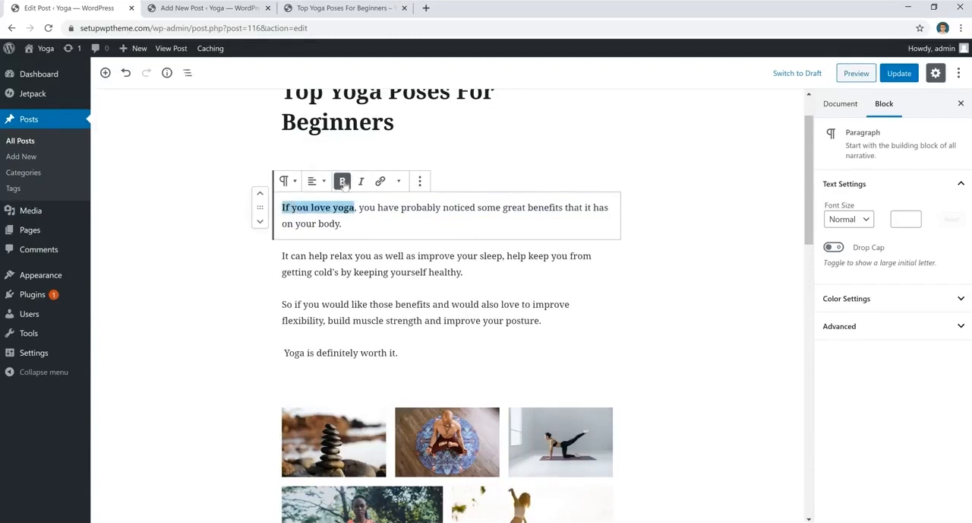
click(343, 181)
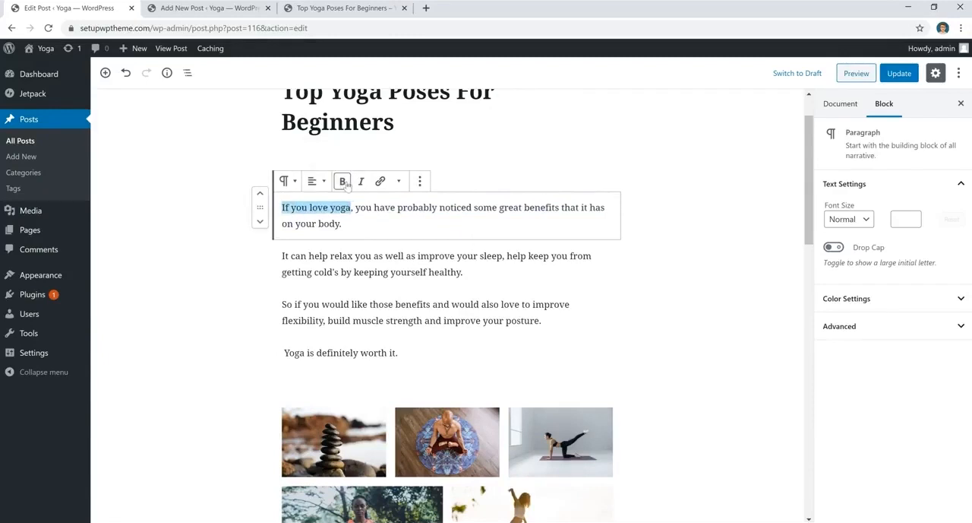
- Center-align the first paragraph, then set it back to left alignment
triple_click(361, 226)
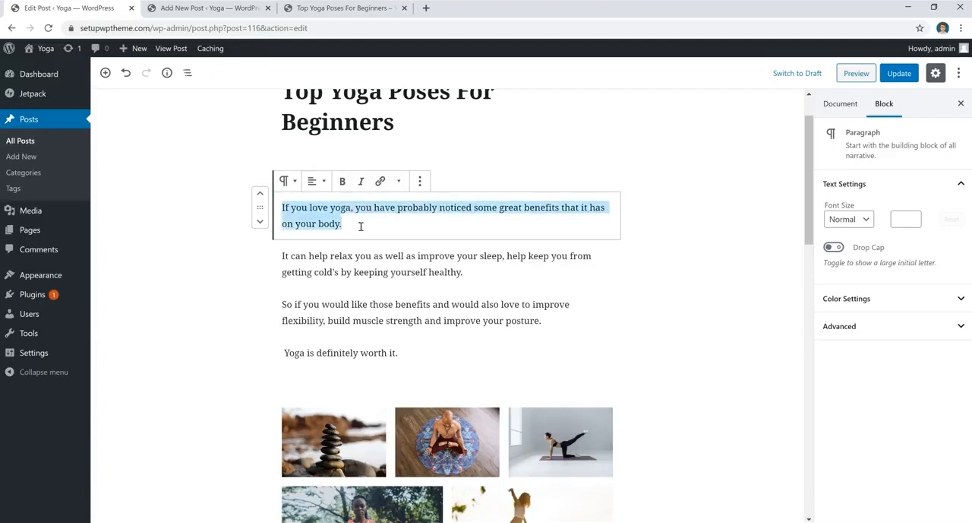
click(317, 181)
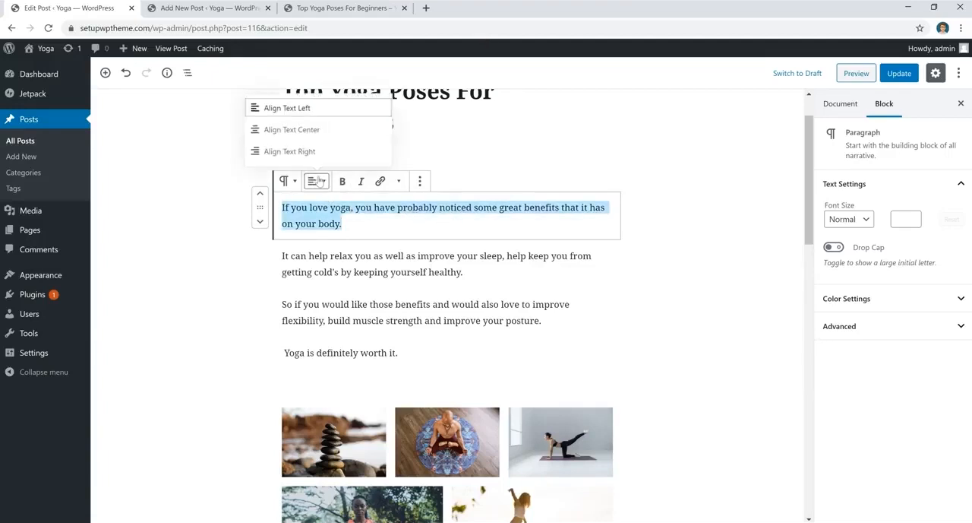
click(314, 131)
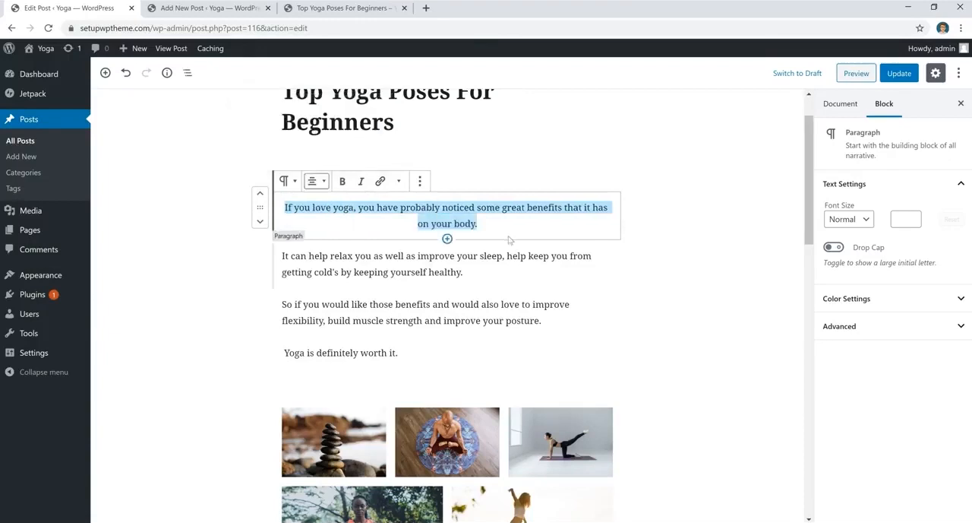
click(318, 182)
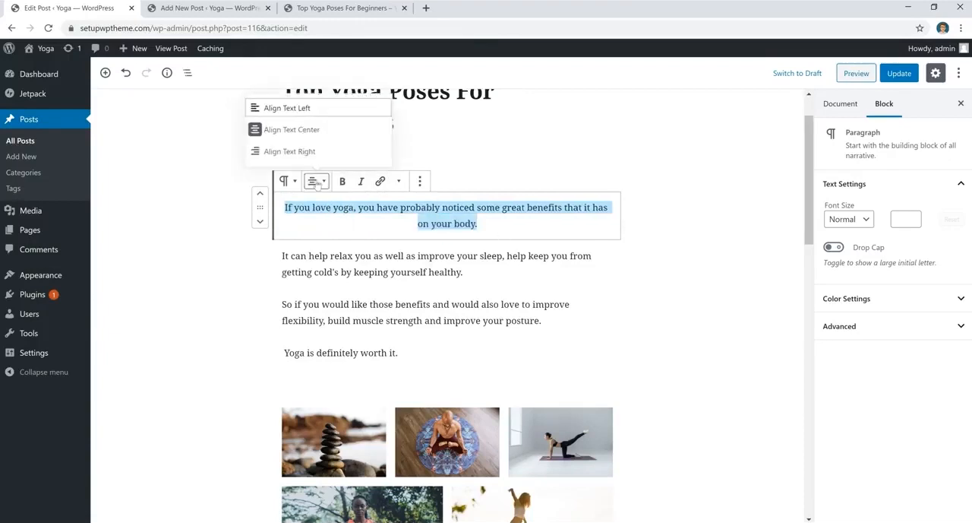
click(307, 108)
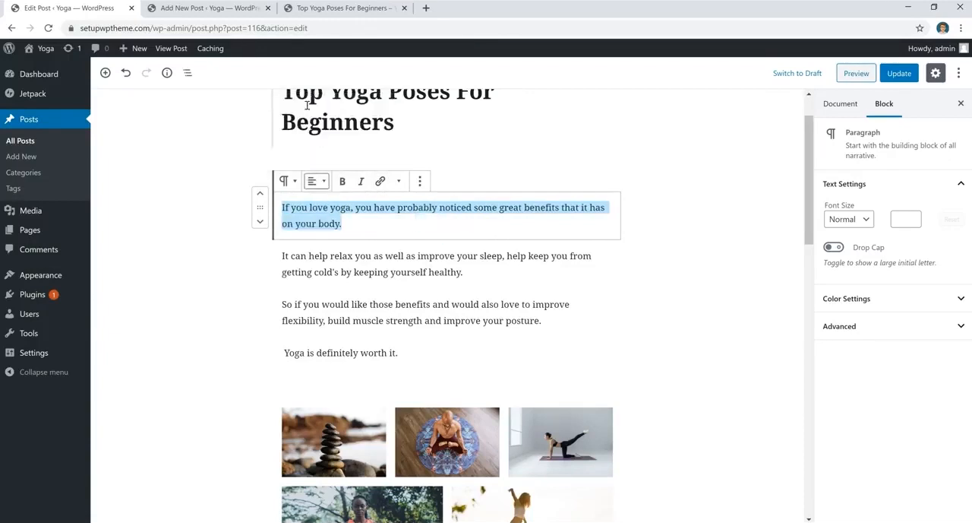
click(390, 226)
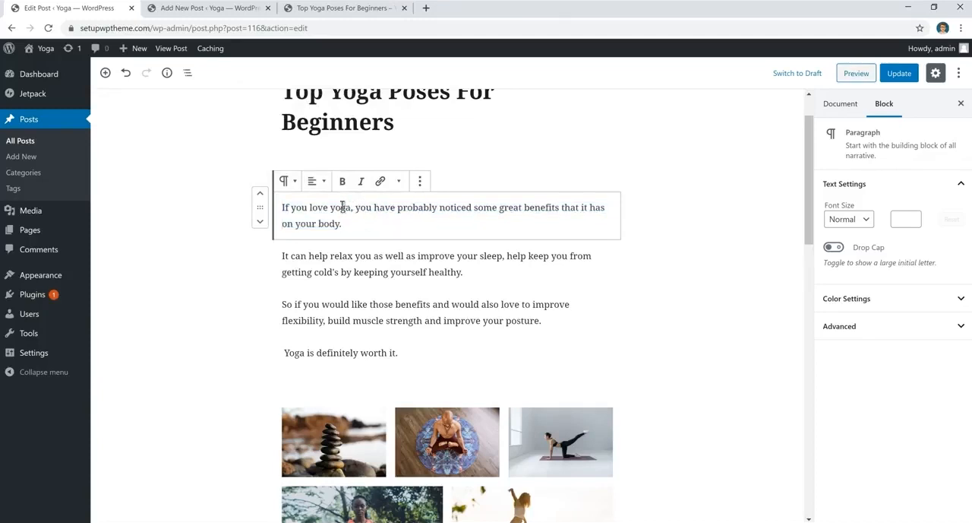
- Link the words love yoga in the first paragraph to the post URL copied from the live post's address bar
drag(349, 208, 309, 208)
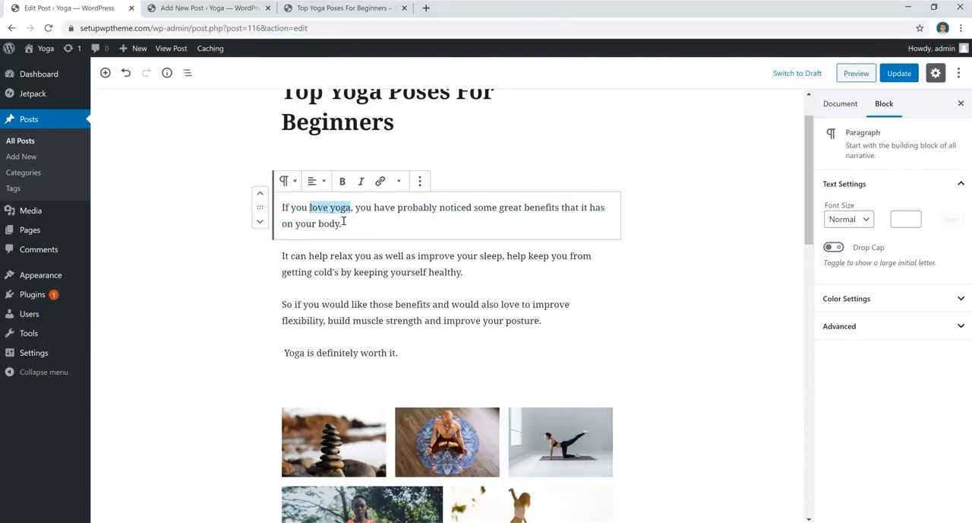
click(381, 183)
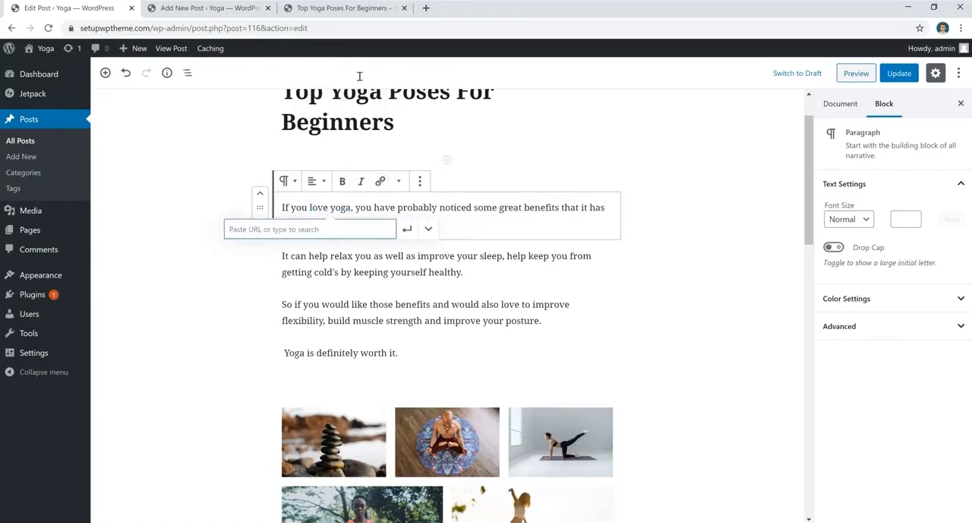
click(343, 9)
click(238, 29)
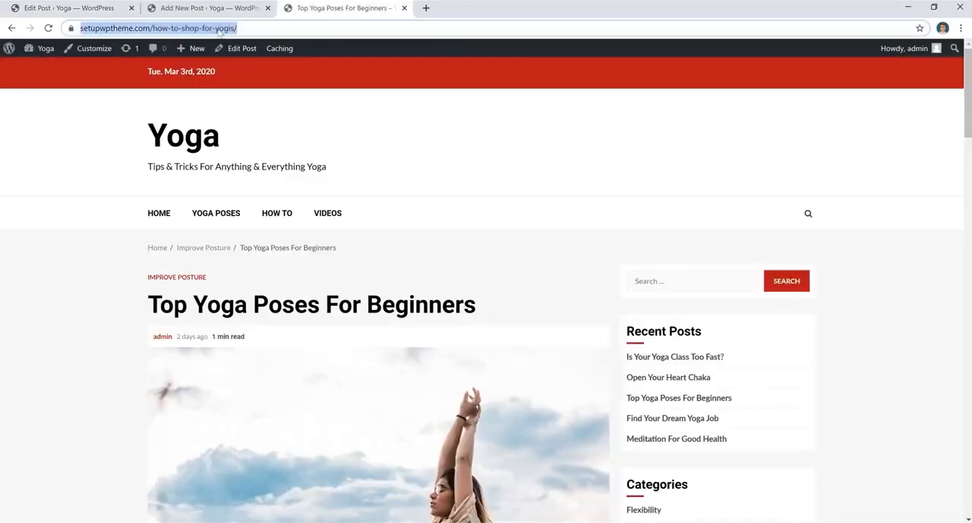
right_click(220, 29)
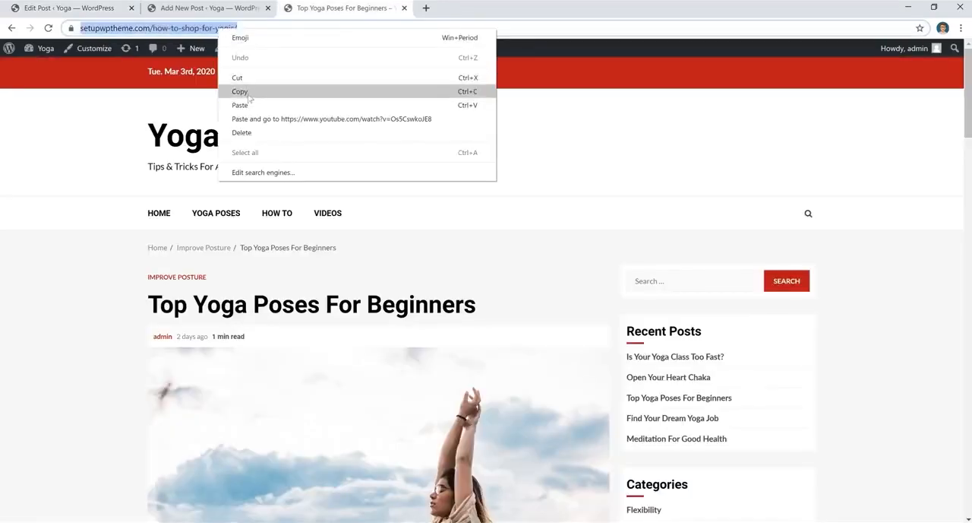
click(240, 91)
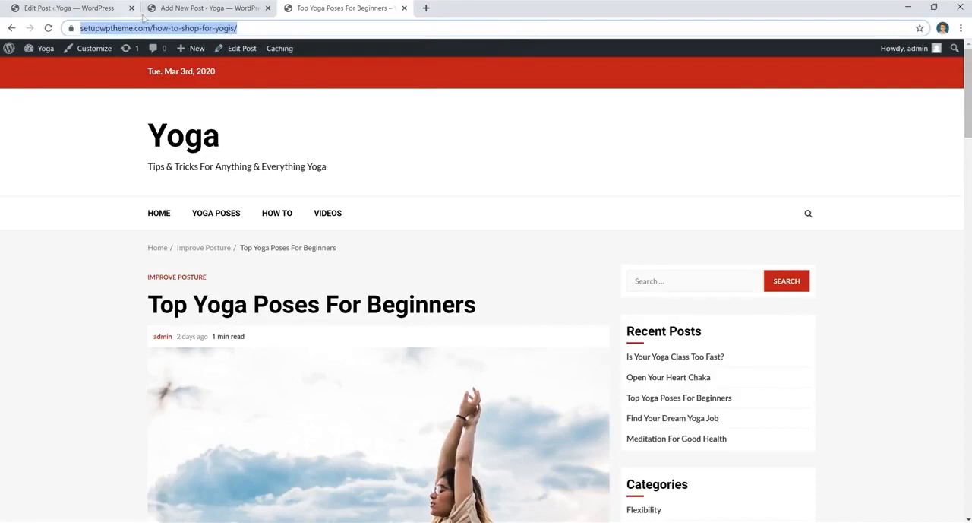
click(191, 9)
click(116, 7)
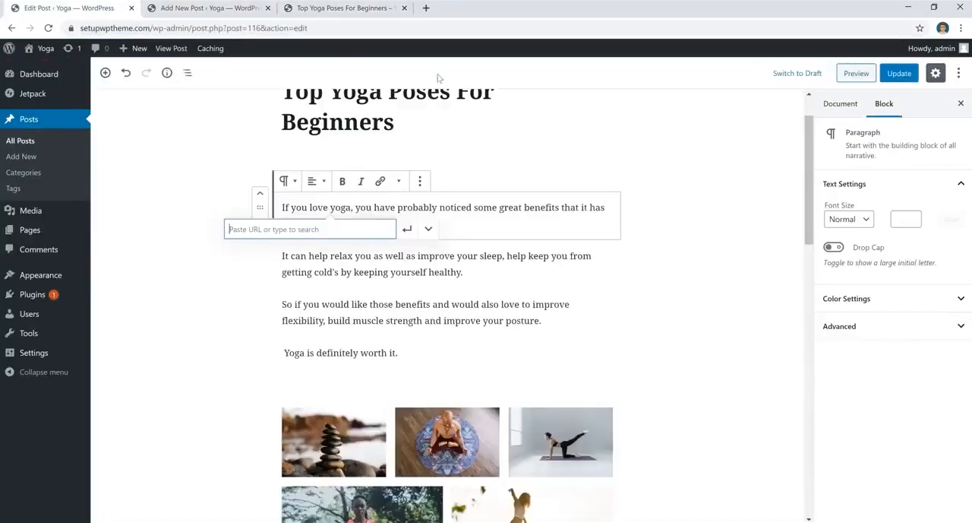
right_click(304, 229)
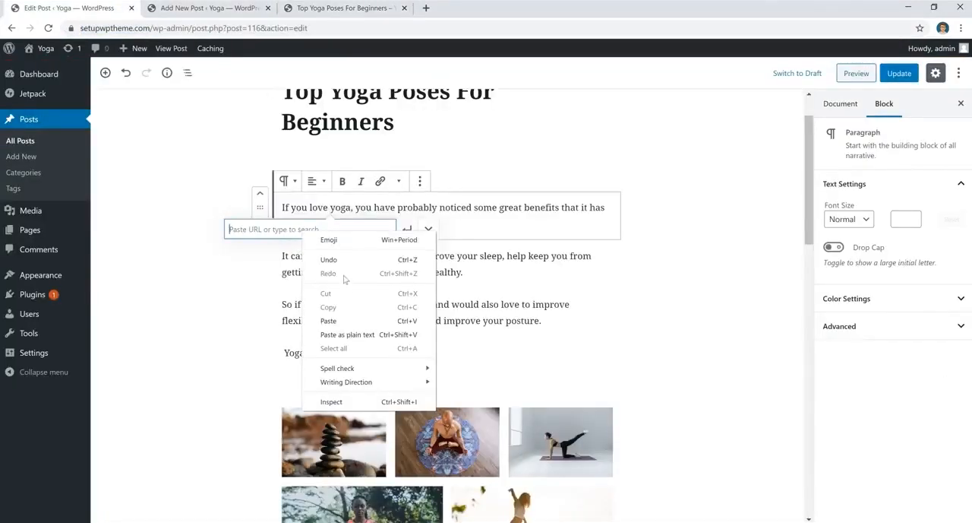
click(346, 322)
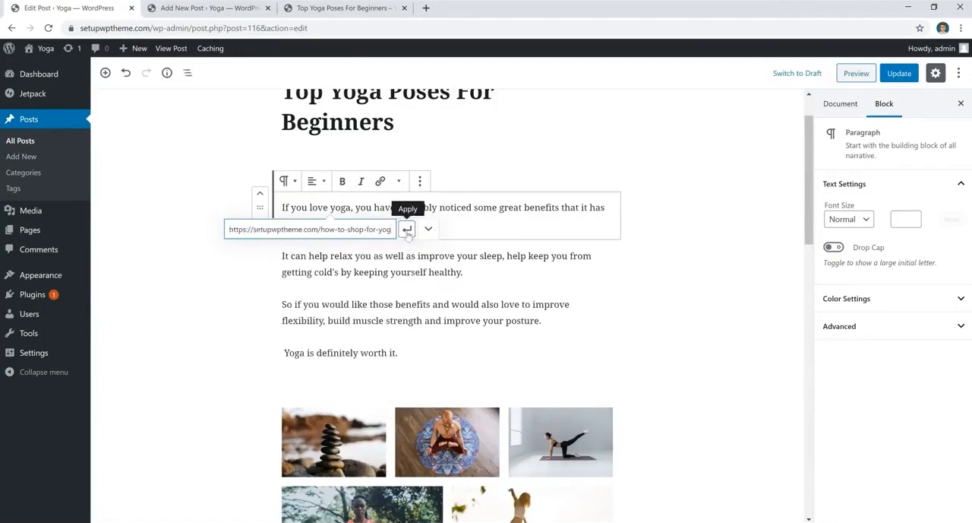
click(408, 230)
- Remove the link from love yoga in the first paragraph
click(523, 226)
click(342, 224)
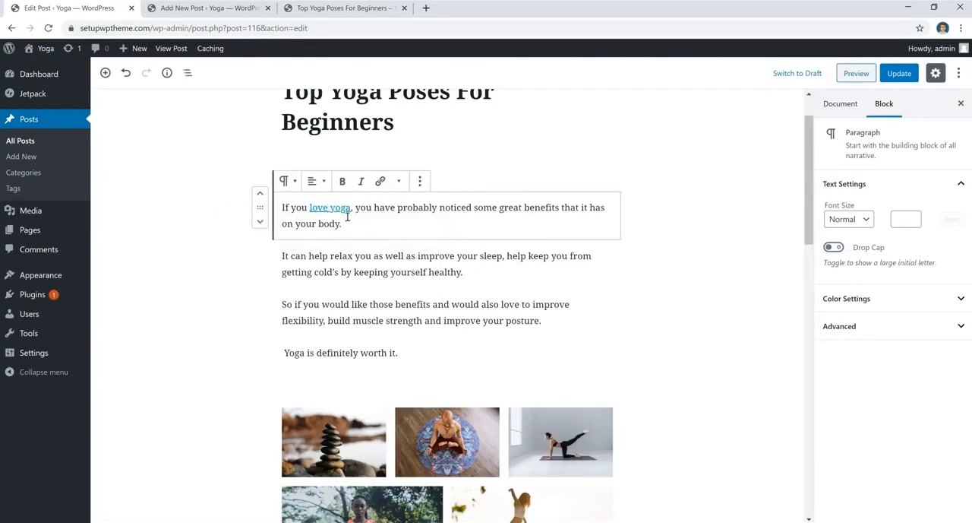
click(340, 208)
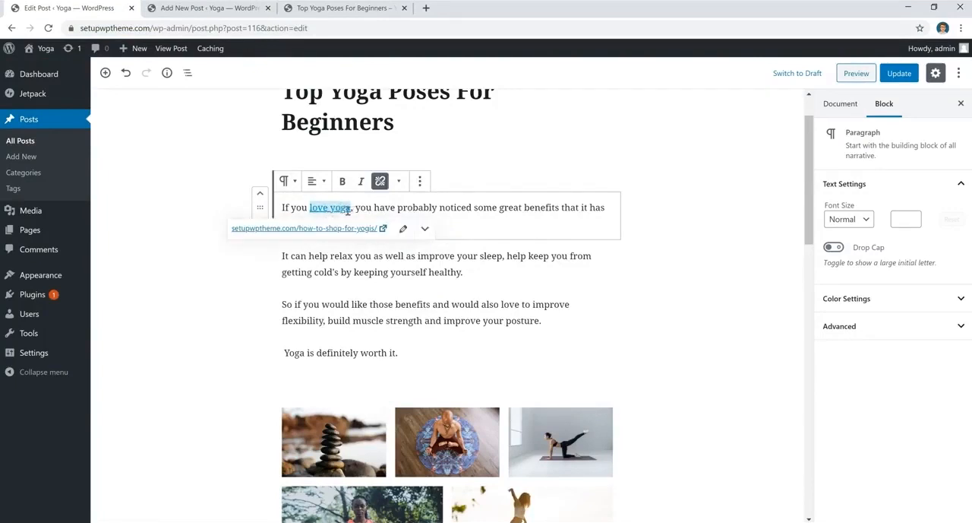
click(381, 183)
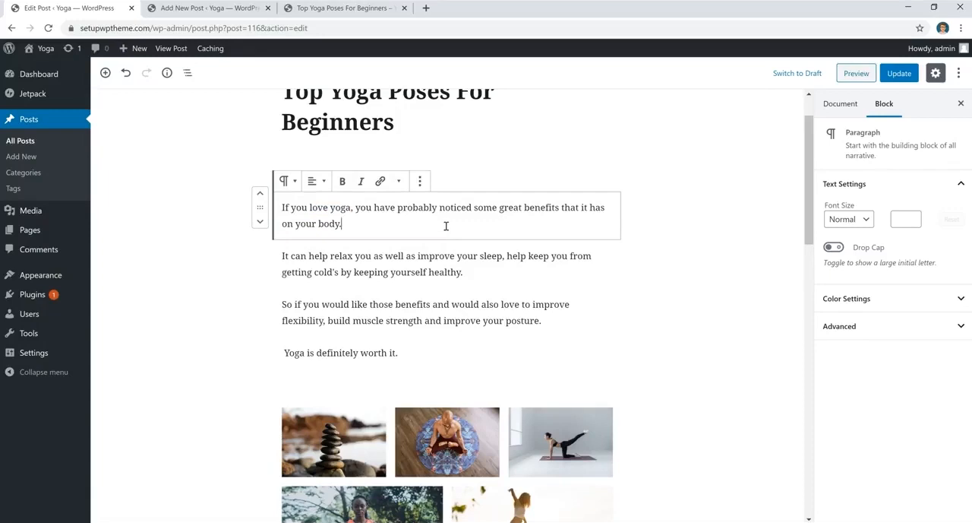
- Add an image block below the first paragraph and upload pexels-photo-355863 from the Desktop
key(Return)
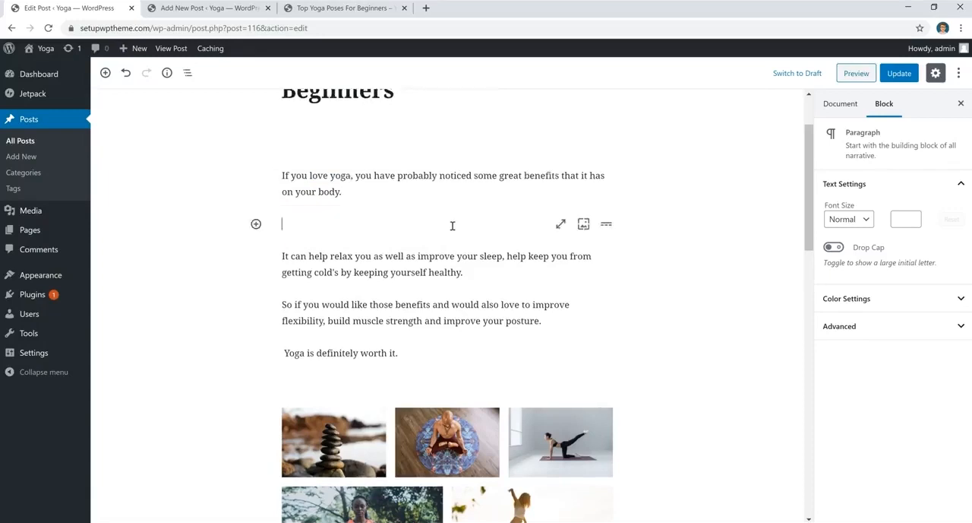
click(256, 224)
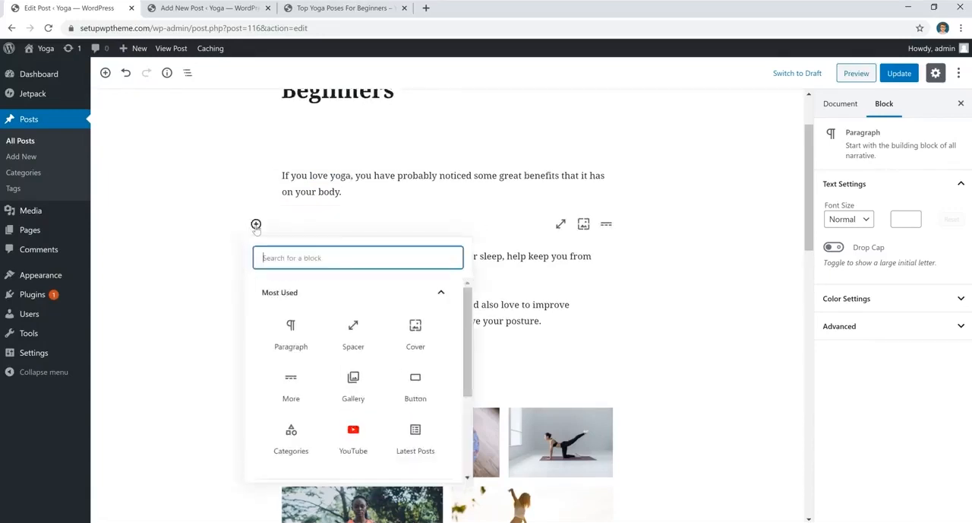
scroll(351, 376, down, 1)
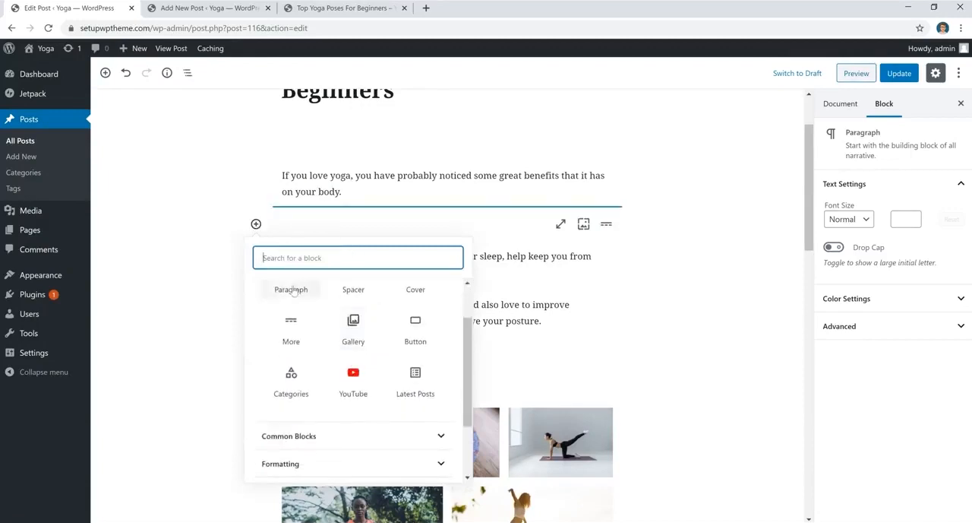
scroll(403, 372, up, 1)
scroll(380, 391, down, 3)
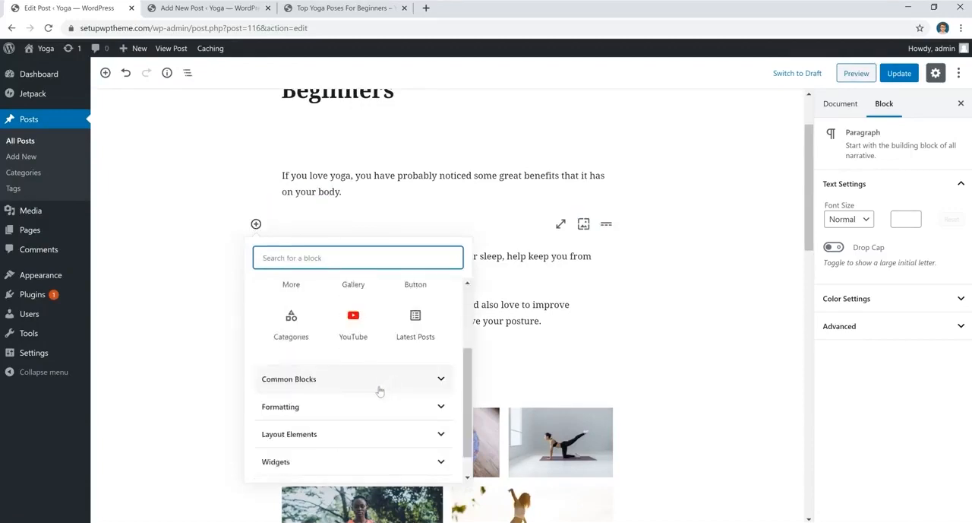
click(351, 378)
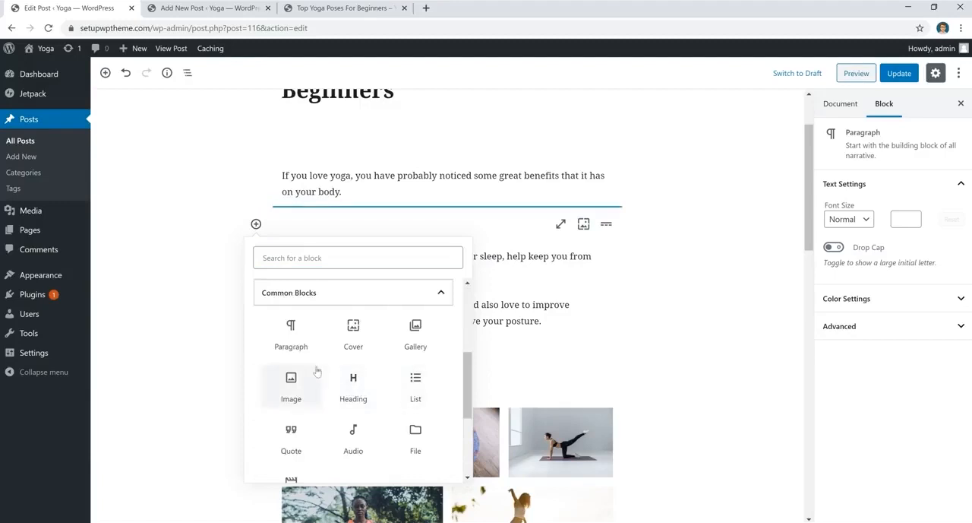
click(291, 383)
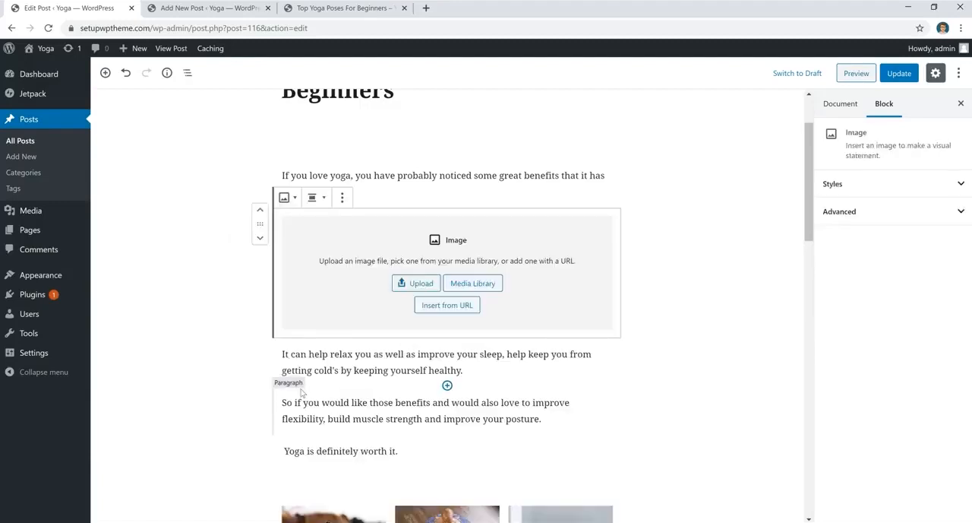
click(416, 285)
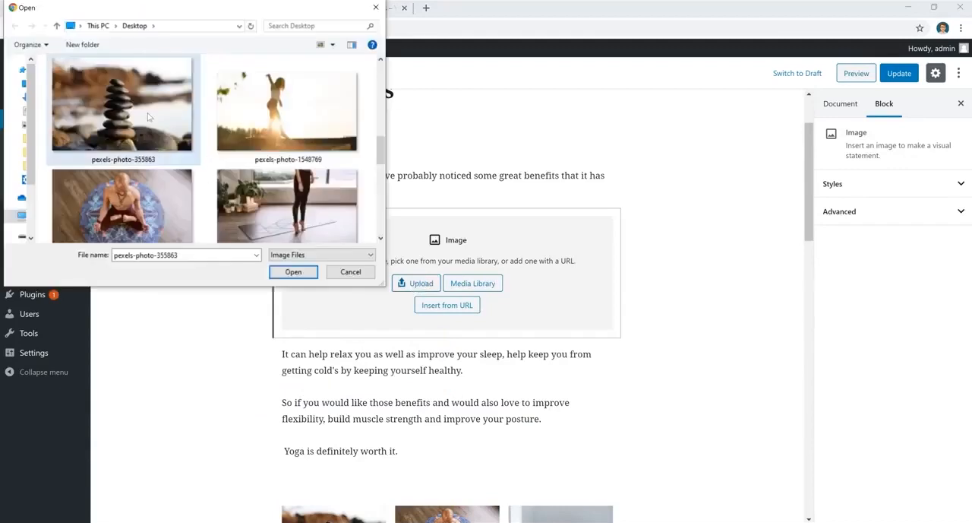
click(293, 272)
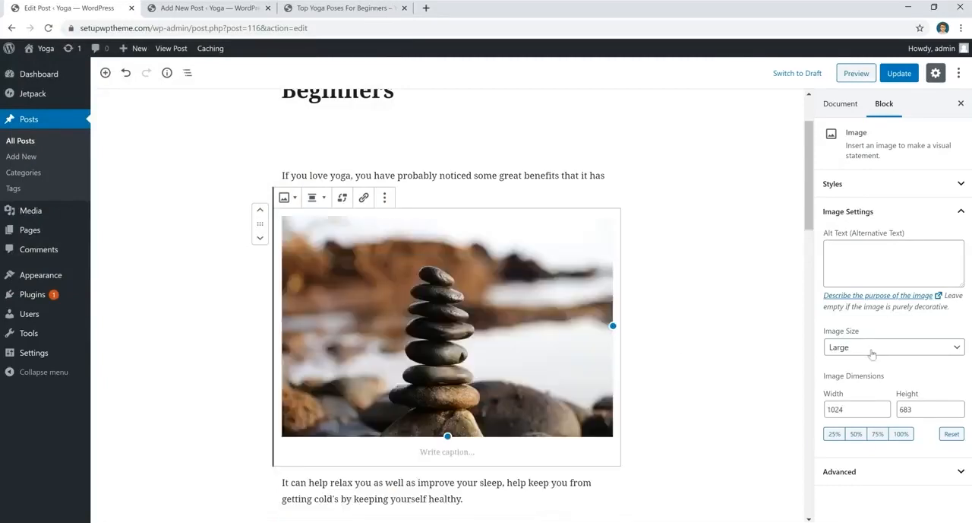
- Set the image size to Medium and center-align the image
click(852, 349)
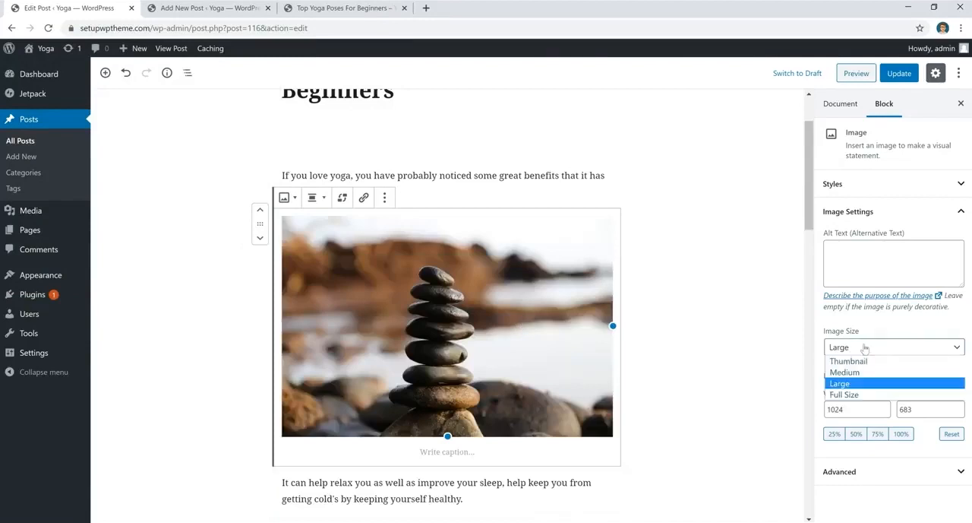
click(845, 372)
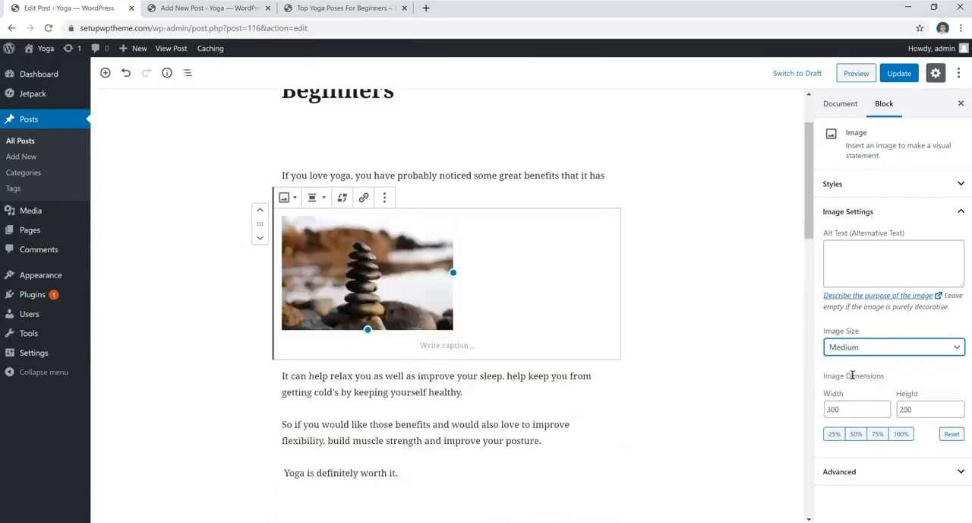
click(316, 198)
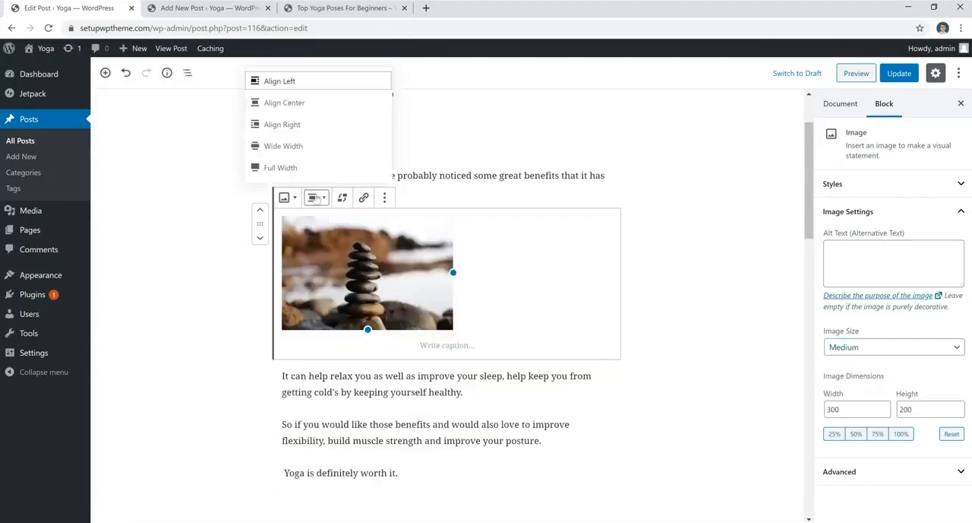
click(312, 103)
- Switch the image size to Full Size, then delete the image block
click(860, 351)
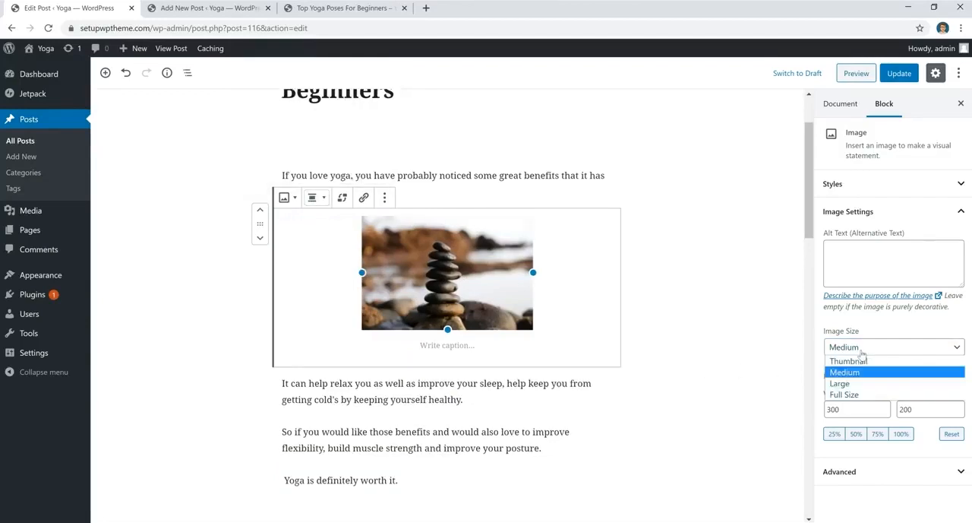
click(843, 395)
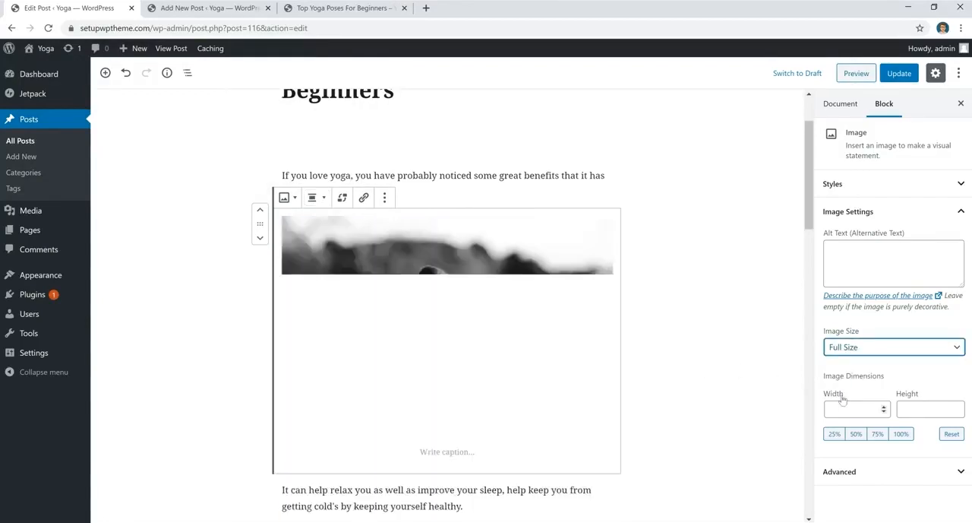
click(509, 286)
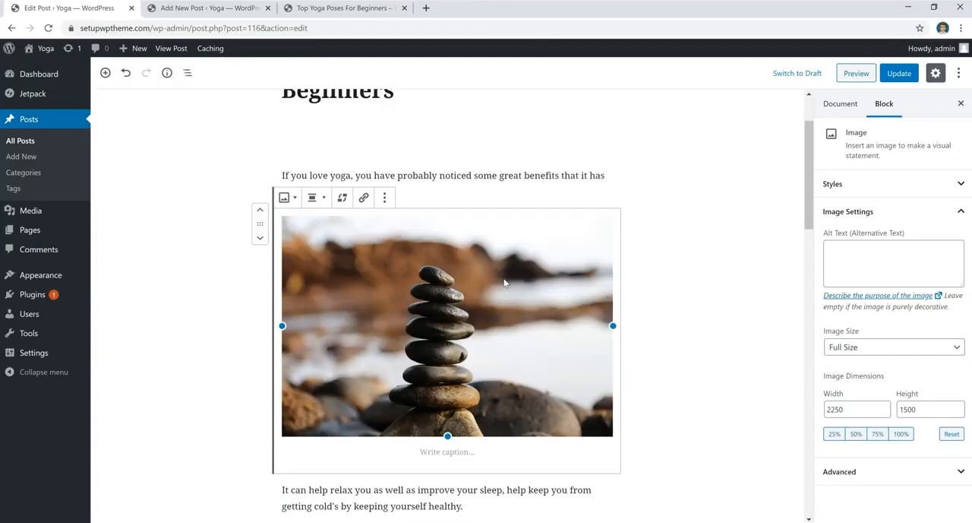
key(Delete)
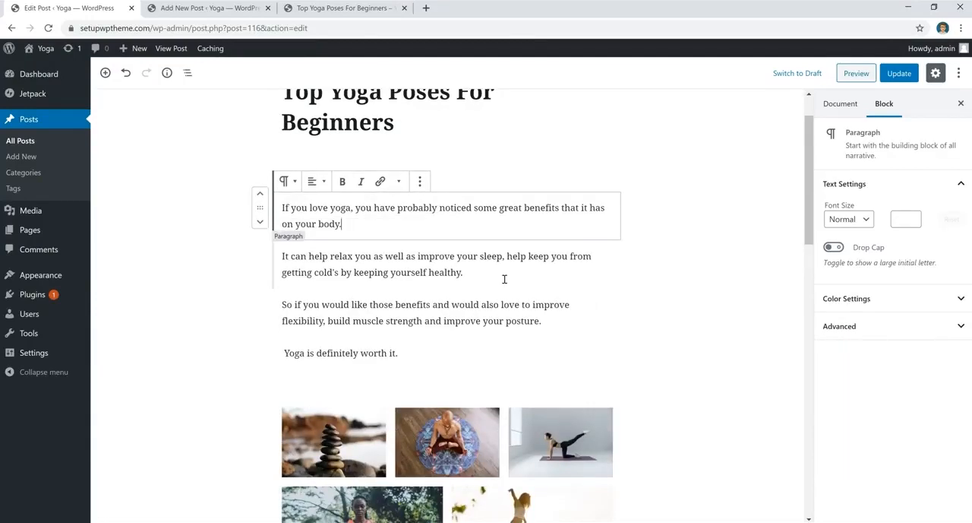
scroll(509, 296, up, 1)
click(514, 321)
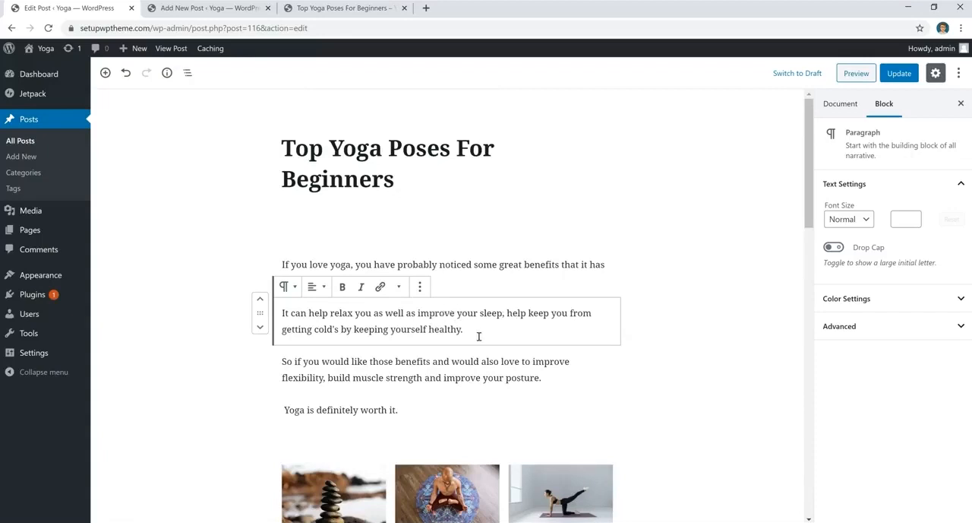
click(380, 288)
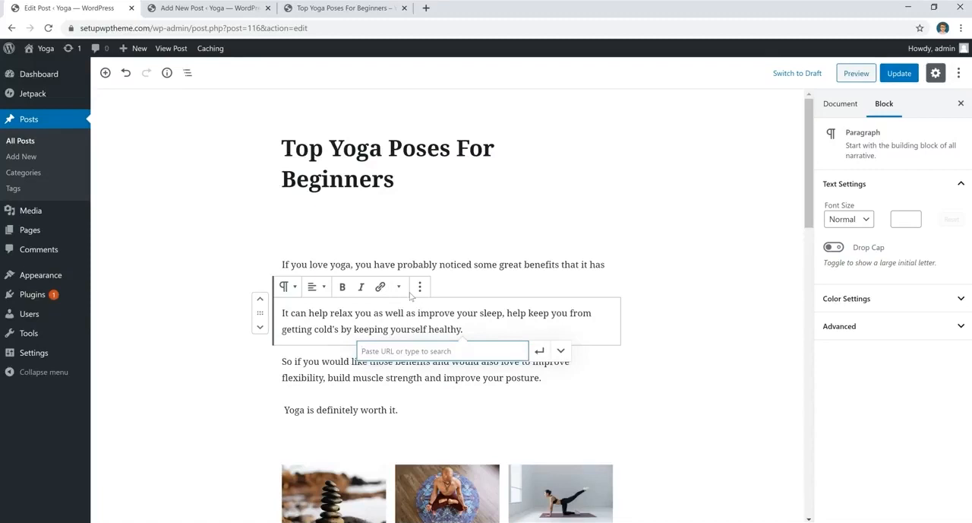
key(Escape)
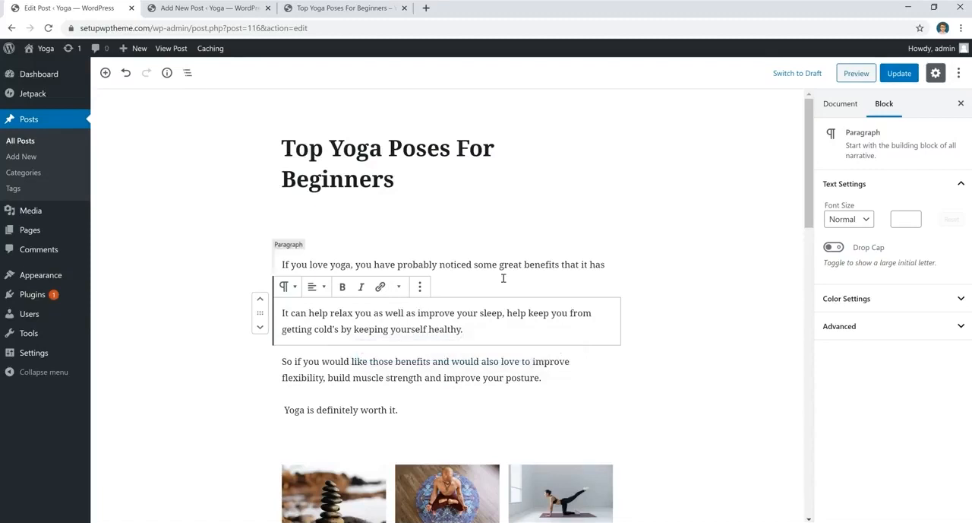
- Set the spacer above the first paragraph to 50 pixels high, then back to 25 pixels
click(506, 234)
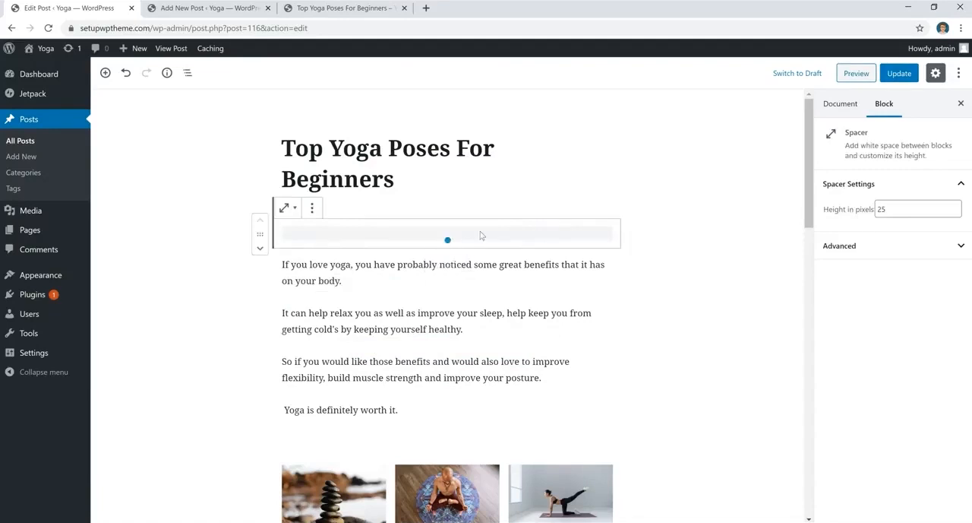
click(898, 208)
drag(839, 218, 836, 214)
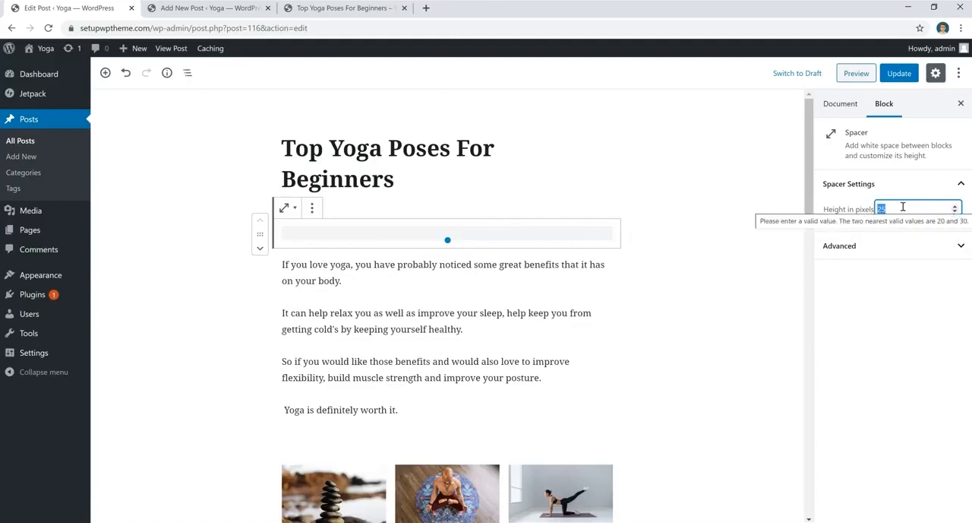
text(50)
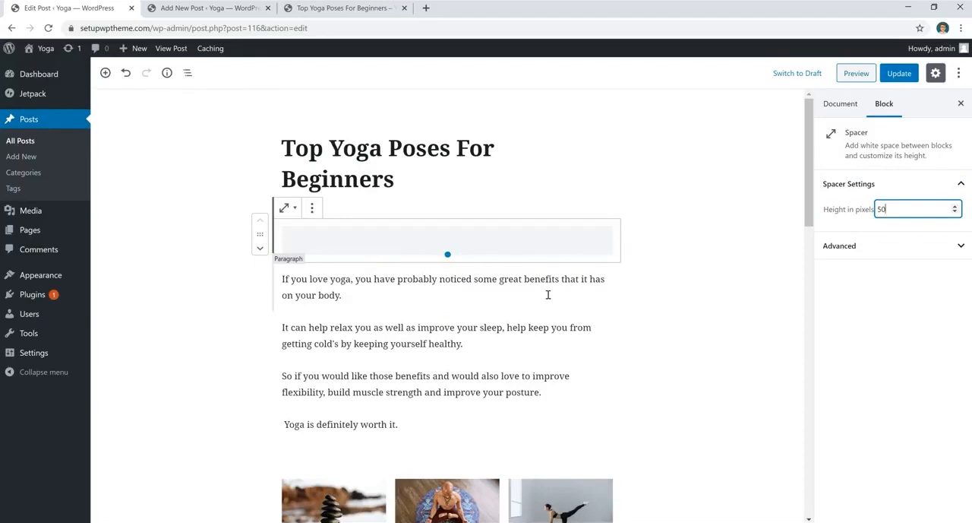
drag(910, 203, 863, 215)
text(25)
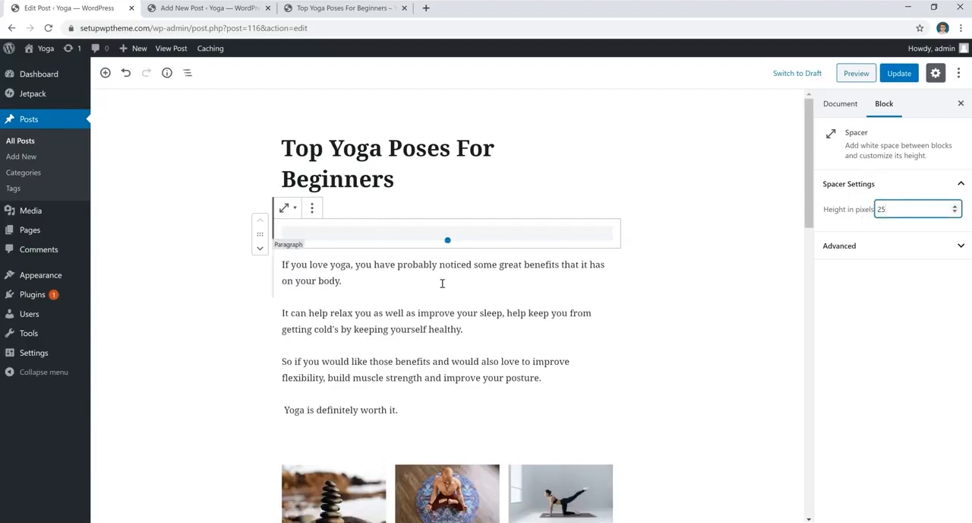
- Insert a spacer block below the first paragraph, then delete it
click(442, 283)
click(448, 295)
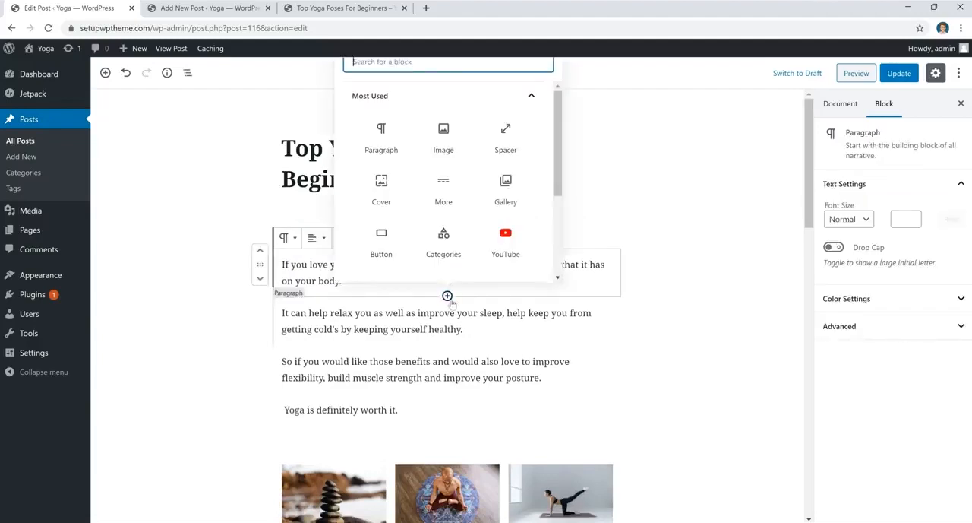
text(spacer)
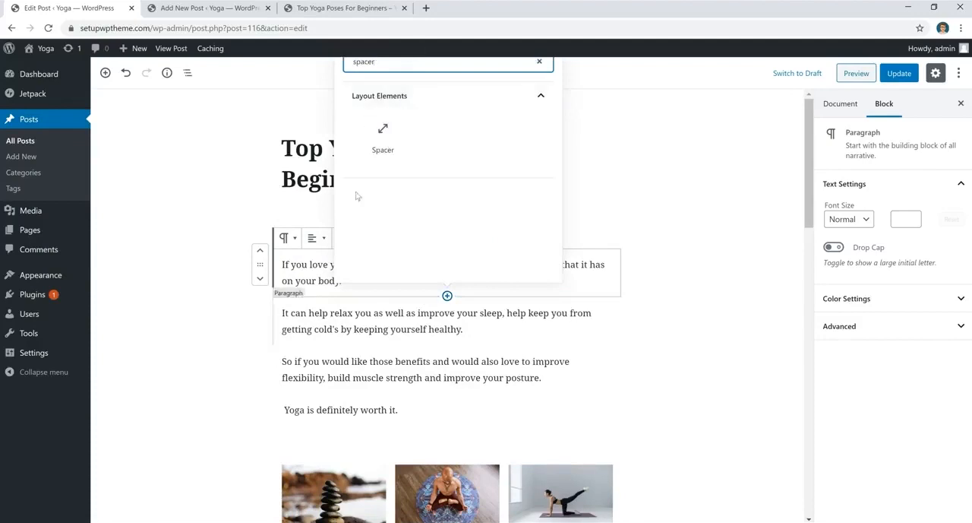
click(382, 141)
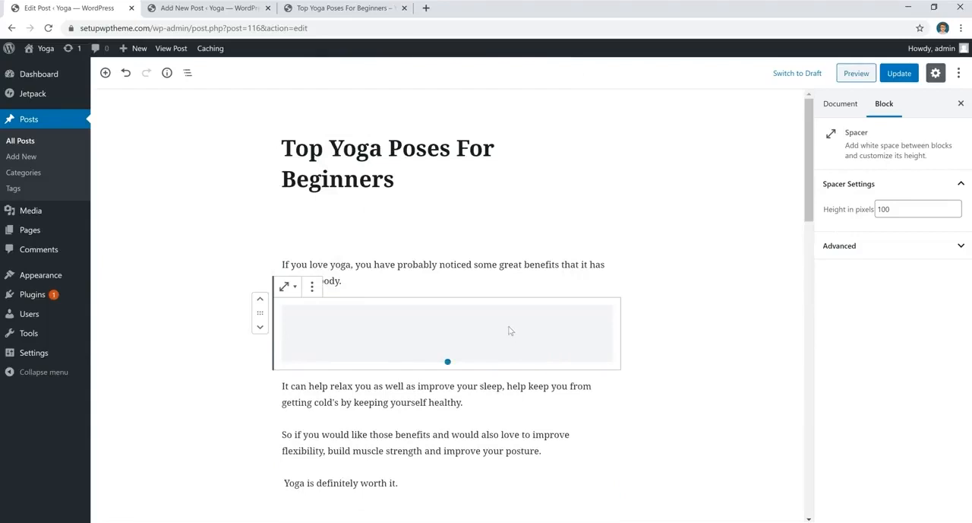
key(Delete)
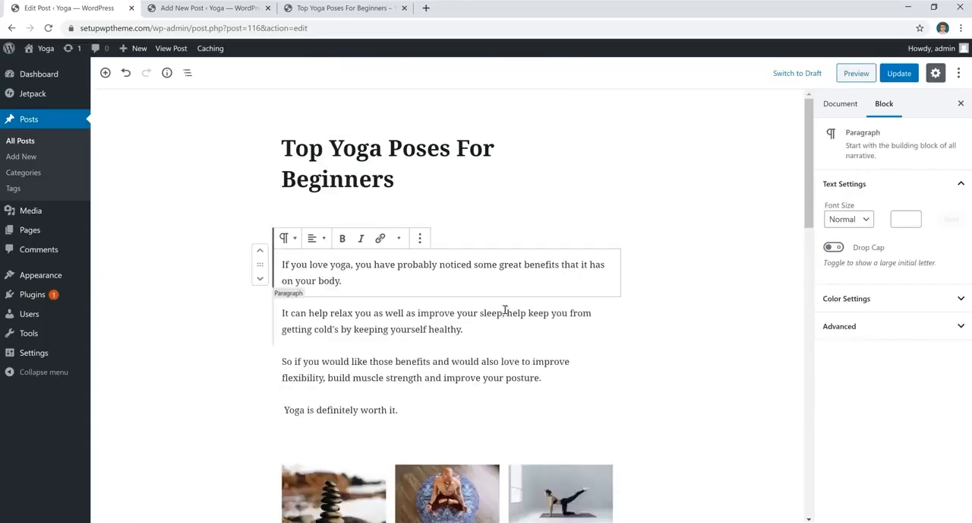
- Insert an empty gallery block just above the existing image gallery
scroll(513, 336, down, 3)
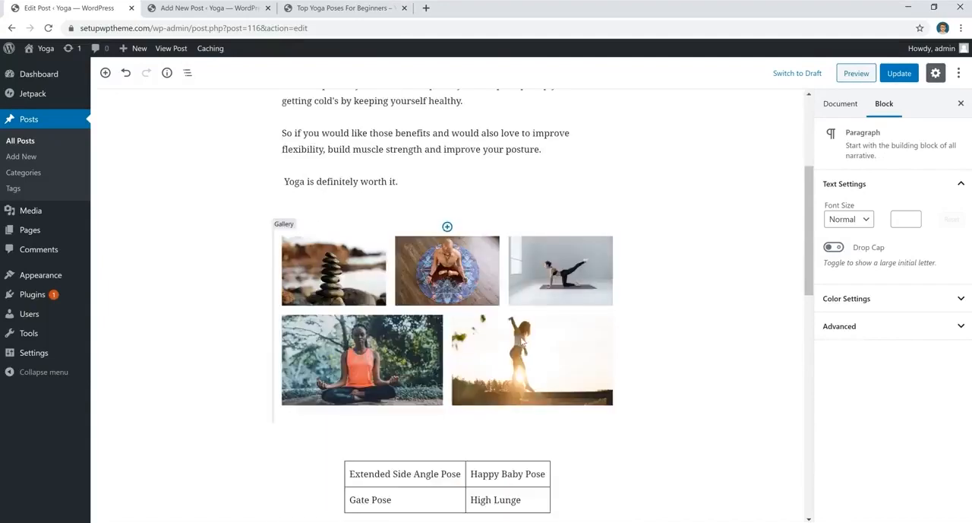
click(448, 298)
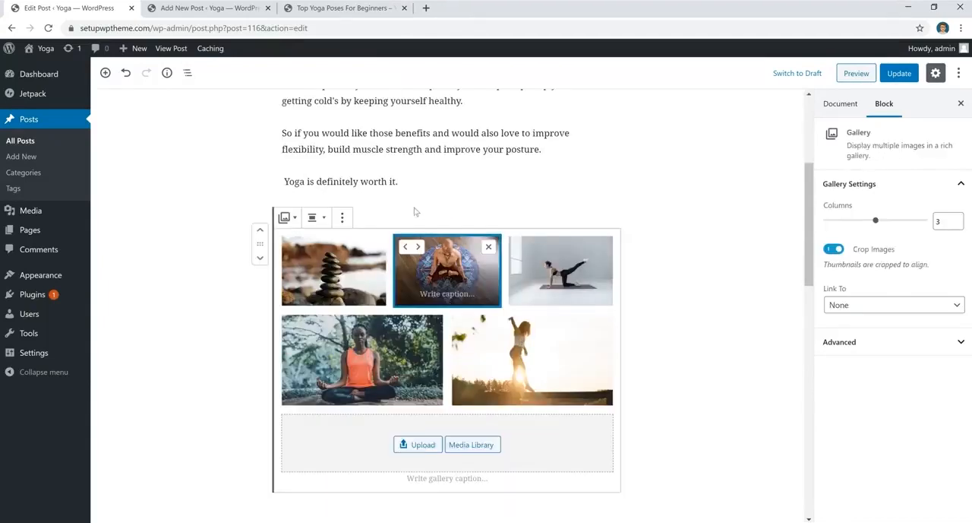
click(424, 184)
key(Return)
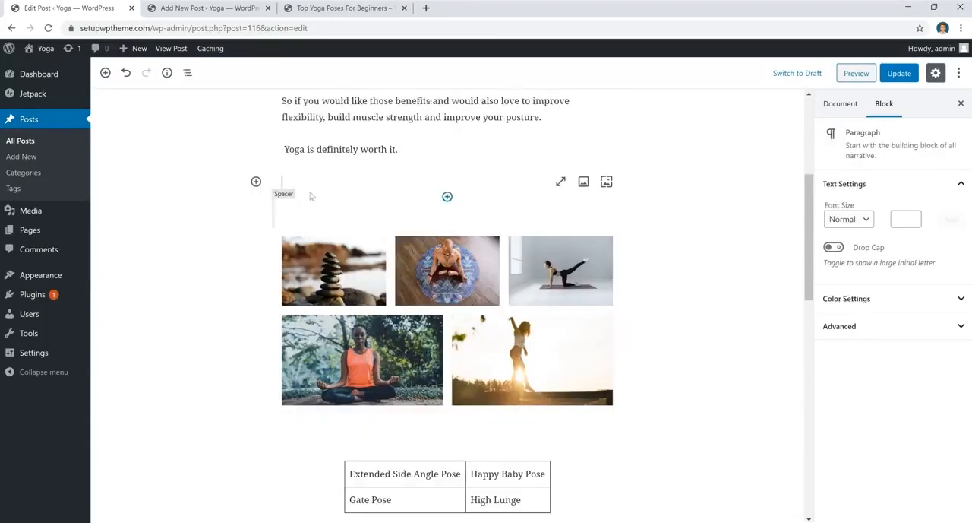
click(256, 182)
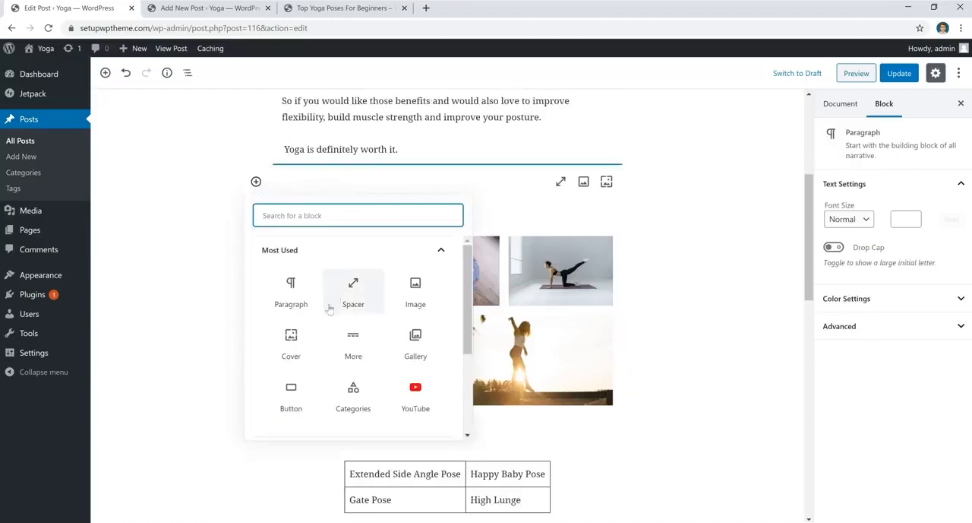
click(418, 340)
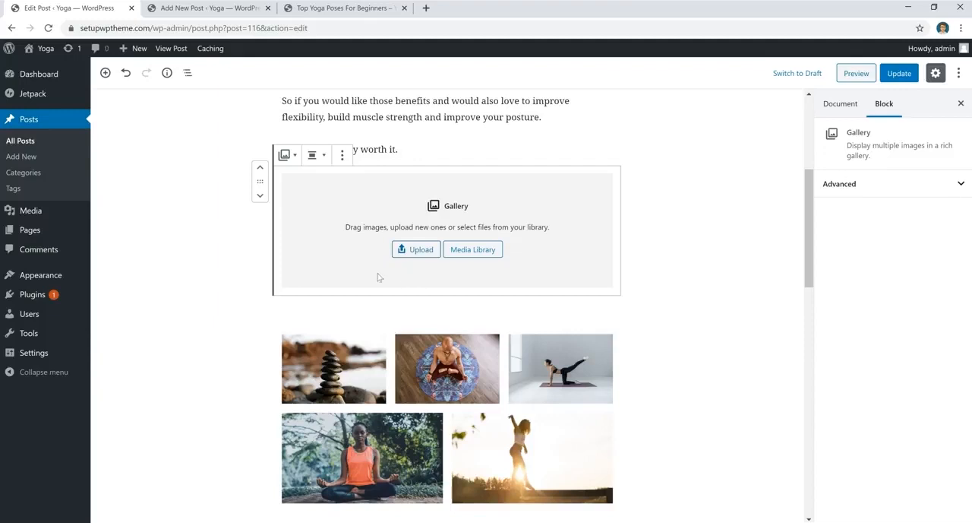
- Insert a new table block with 2 columns and 2 rows below the existing poses table
scroll(425, 328, down, 2)
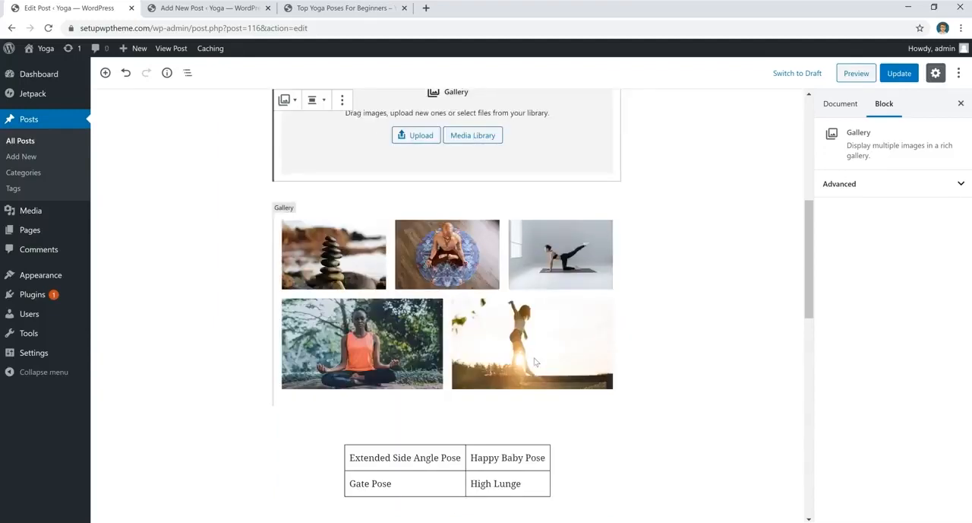
scroll(534, 361, down, 3)
click(640, 257)
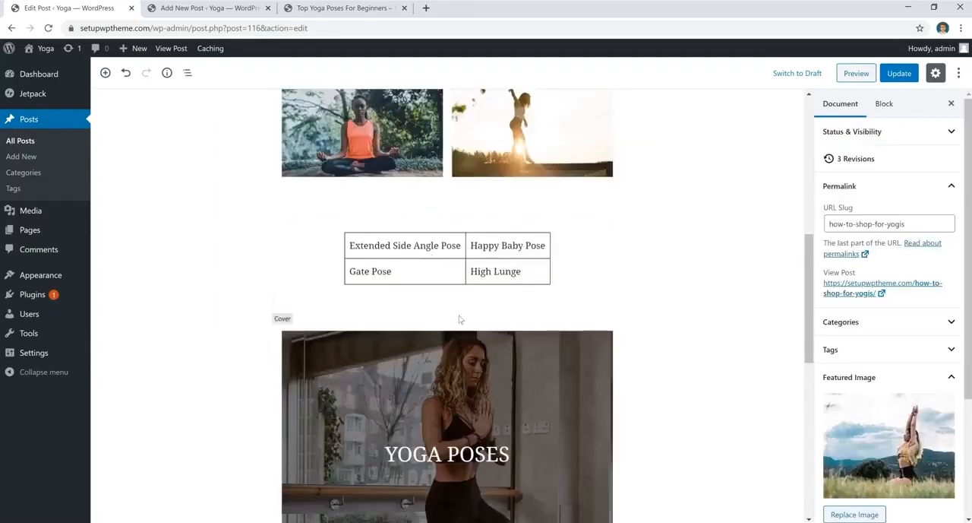
click(447, 291)
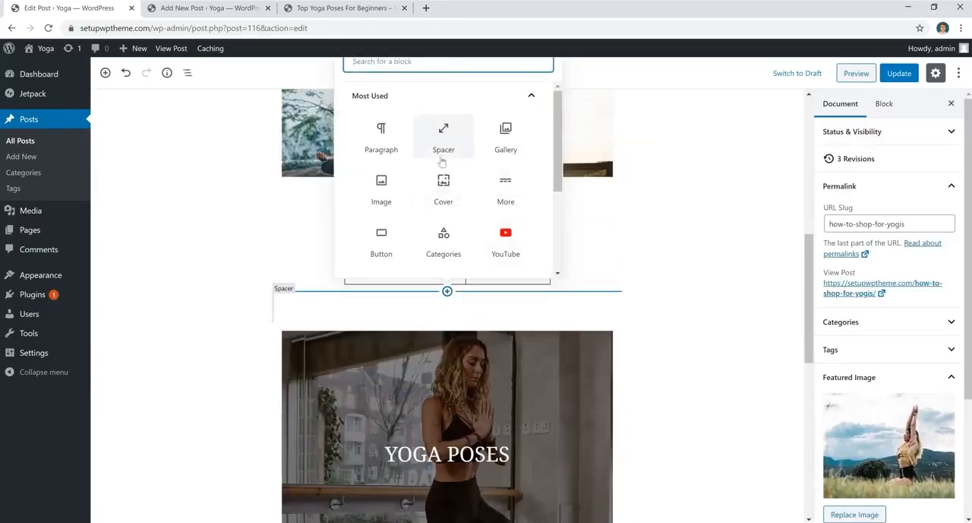
text(ta)
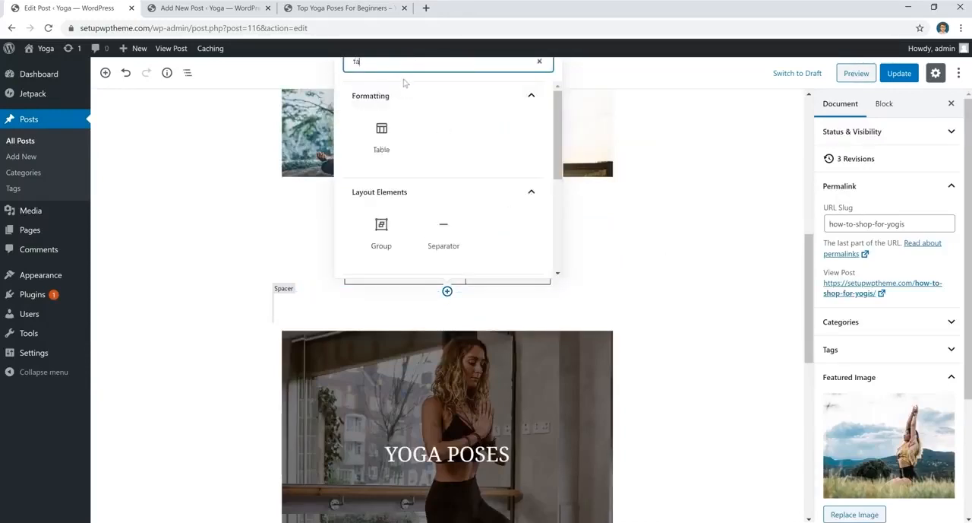
text(ble)
click(396, 141)
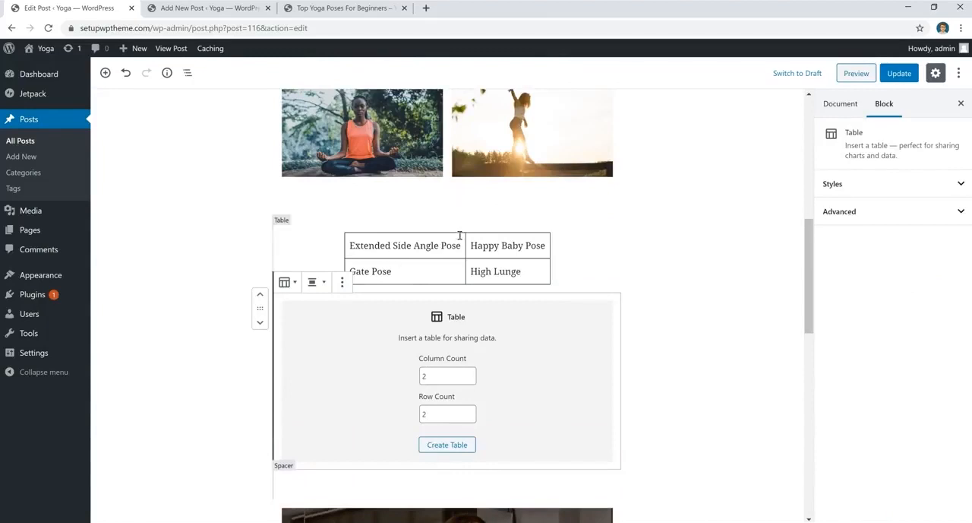
click(447, 445)
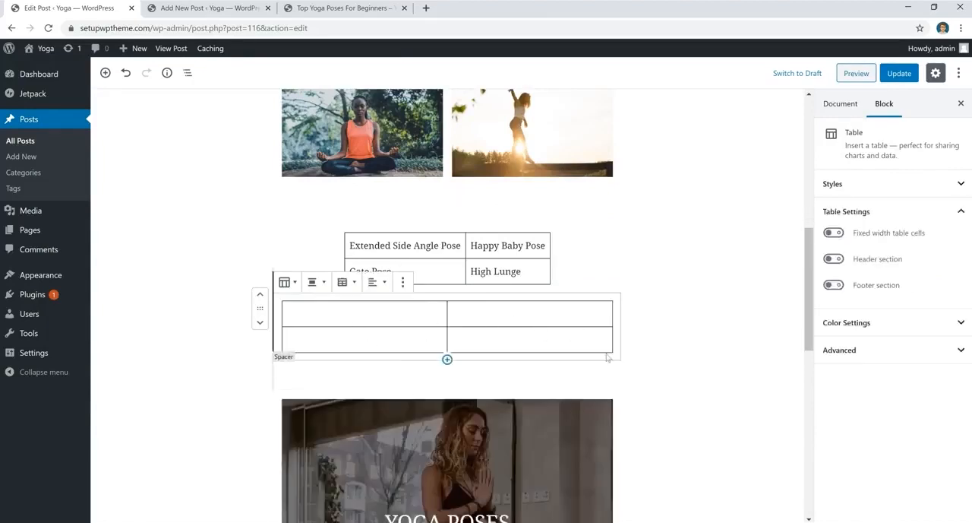
click(364, 315)
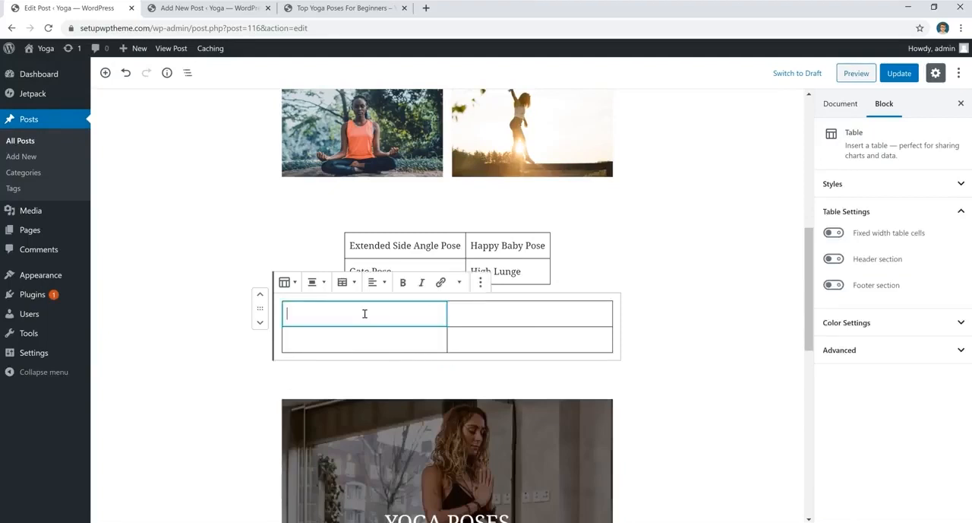
click(490, 317)
click(426, 335)
click(467, 339)
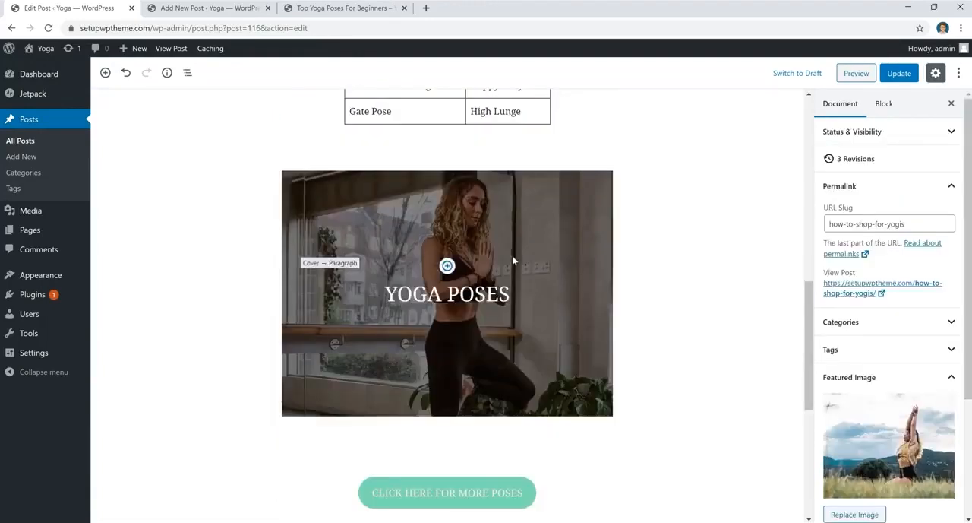
- Add a cover block below the YOGA POSES cover and upload pexels-photo-1882003 from the Desktop as its image
click(525, 222)
click(658, 250)
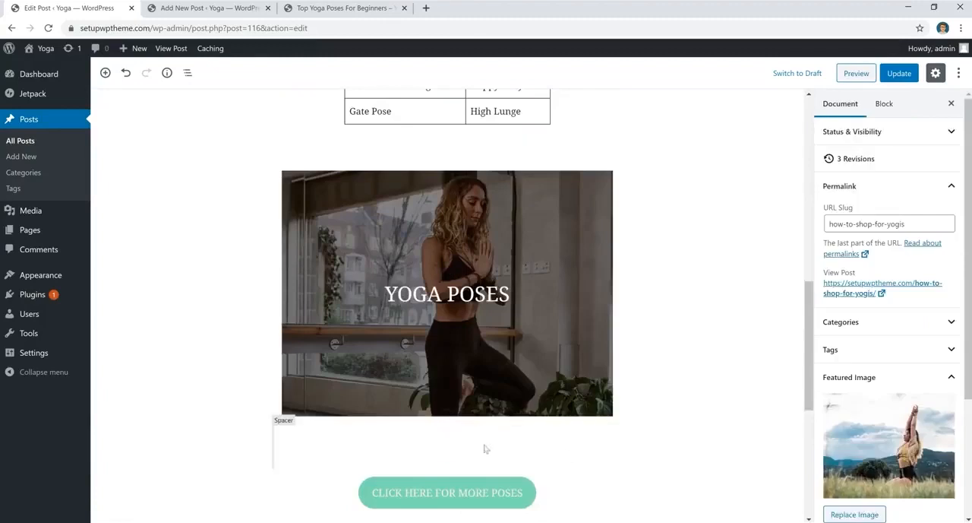
click(447, 424)
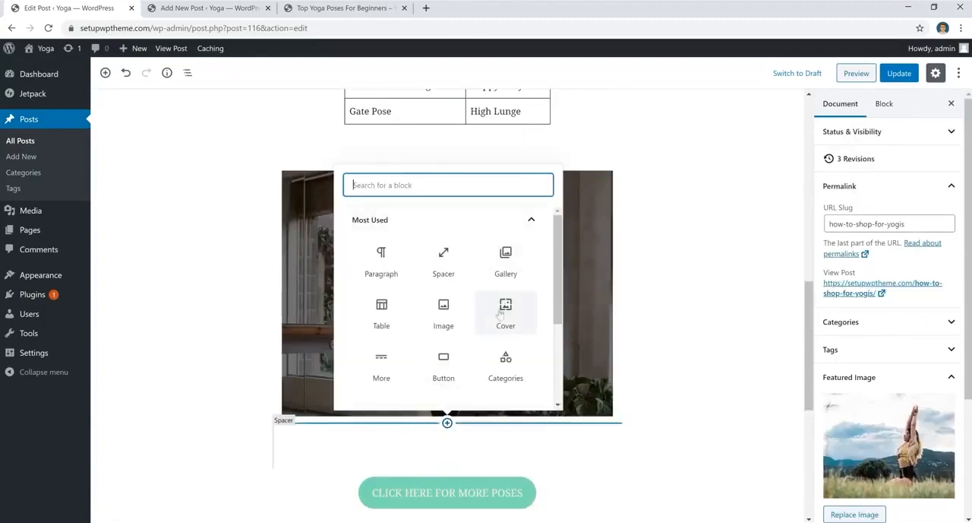
text(cover)
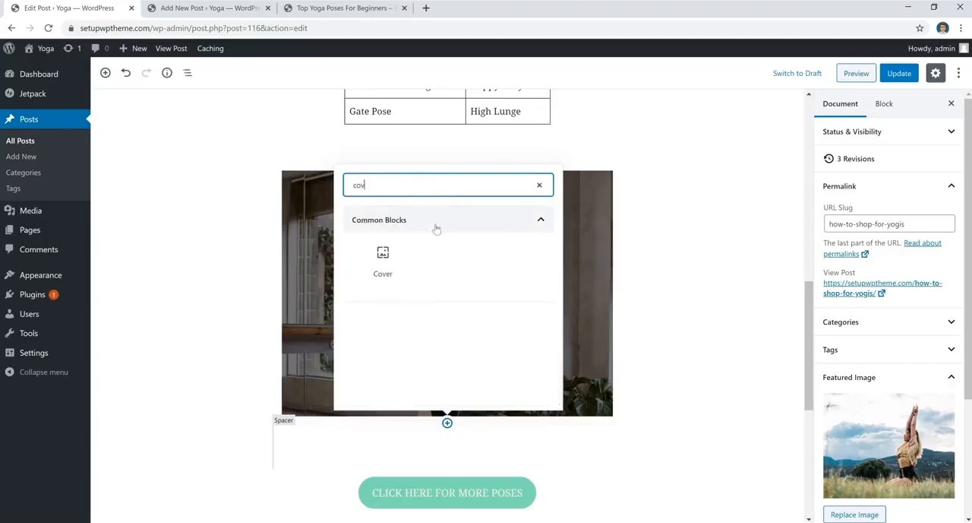
click(389, 262)
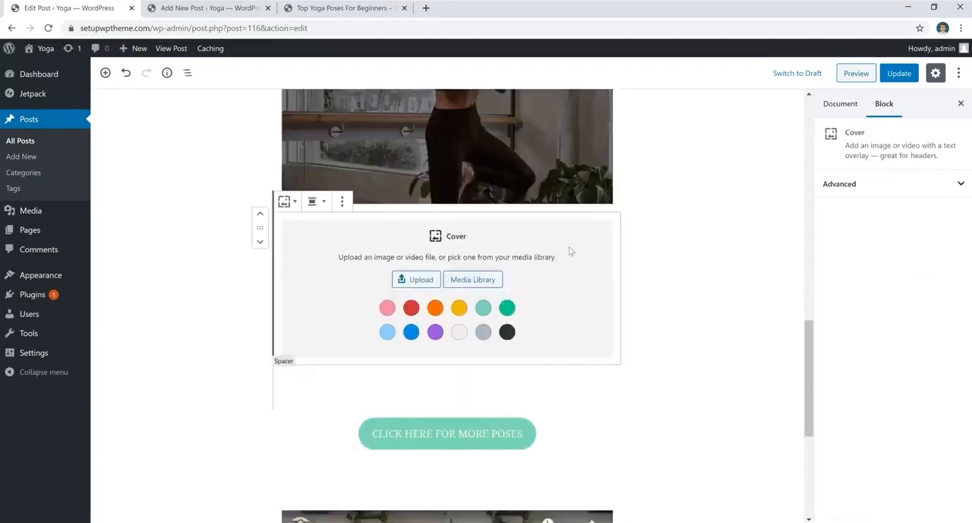
click(417, 279)
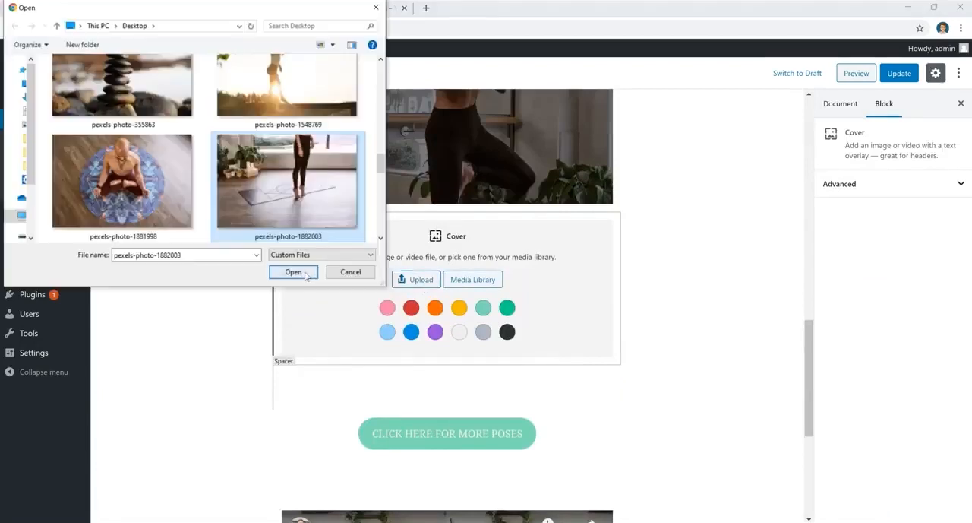
click(293, 272)
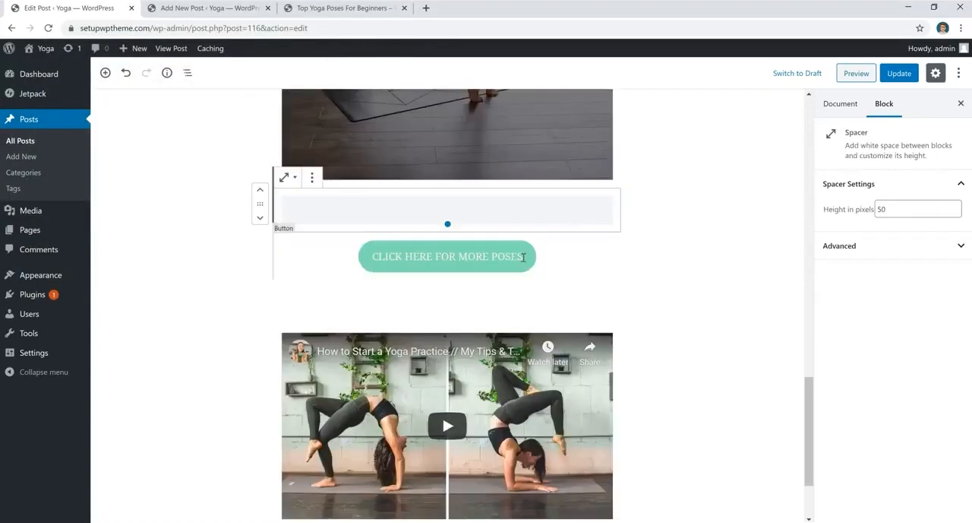
- Add a button below the existing button labelled fhdffdhdh and adjust its border radius slider
click(523, 258)
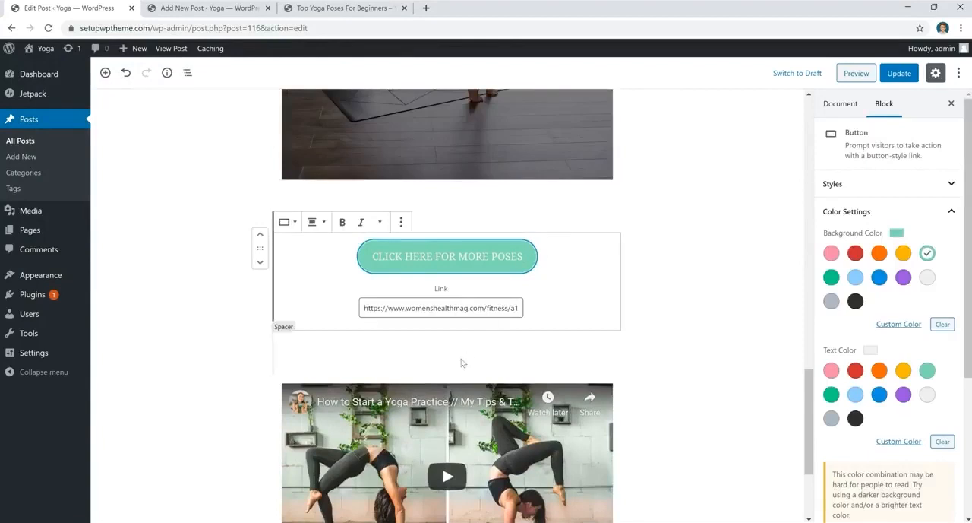
click(447, 329)
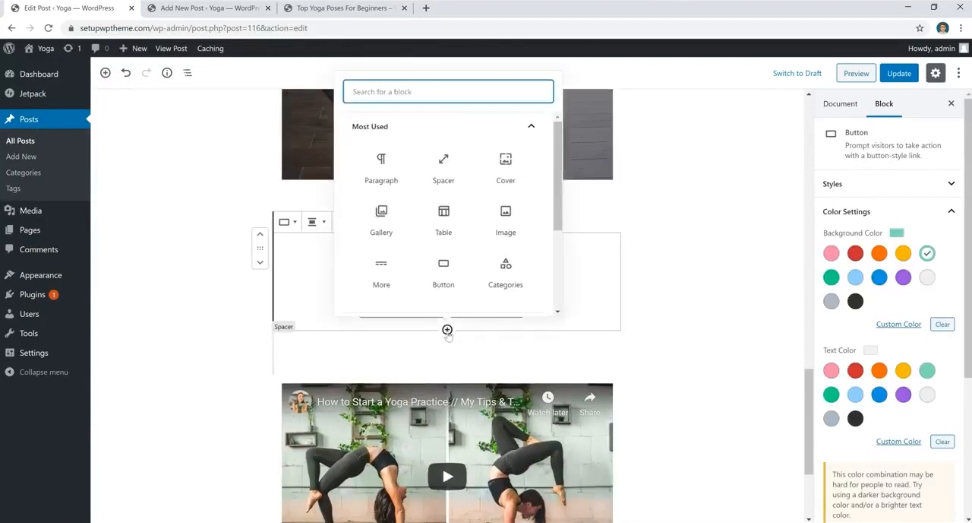
click(444, 275)
text(fhdffdhdh)
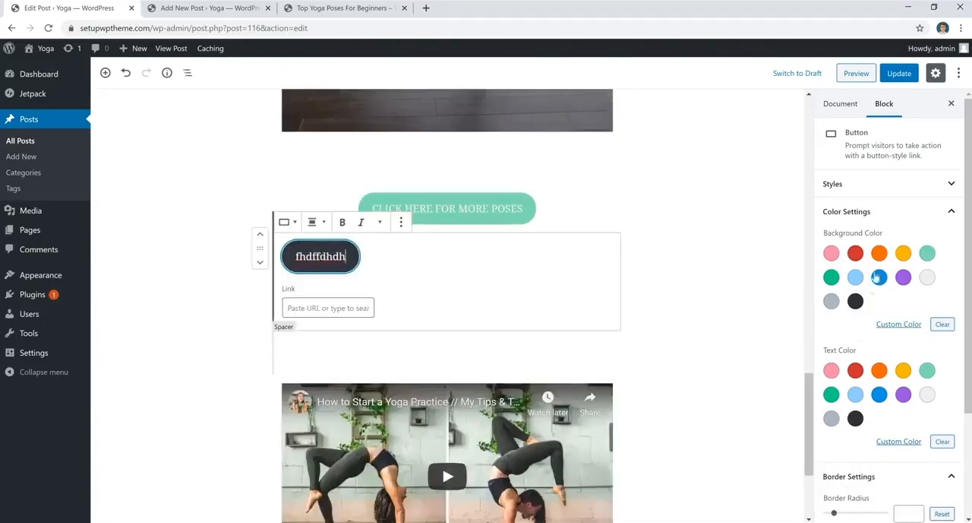
scroll(856, 253, down, 2)
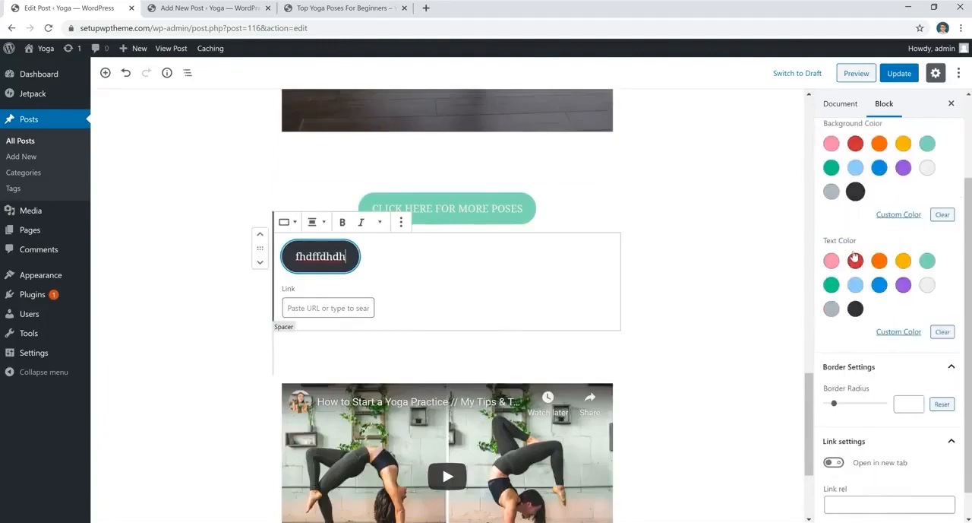
scroll(881, 262, down, 1)
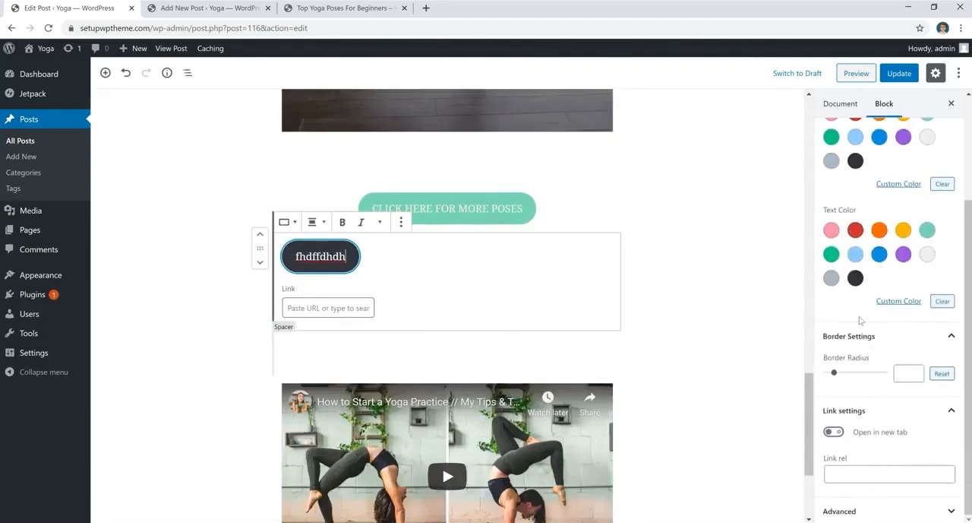
click(837, 374)
mouse_move(837, 374)
mouse_down()
mouse_move(880, 373)
mouse_move(823, 380)
mouse_move(840, 381)
mouse_up()
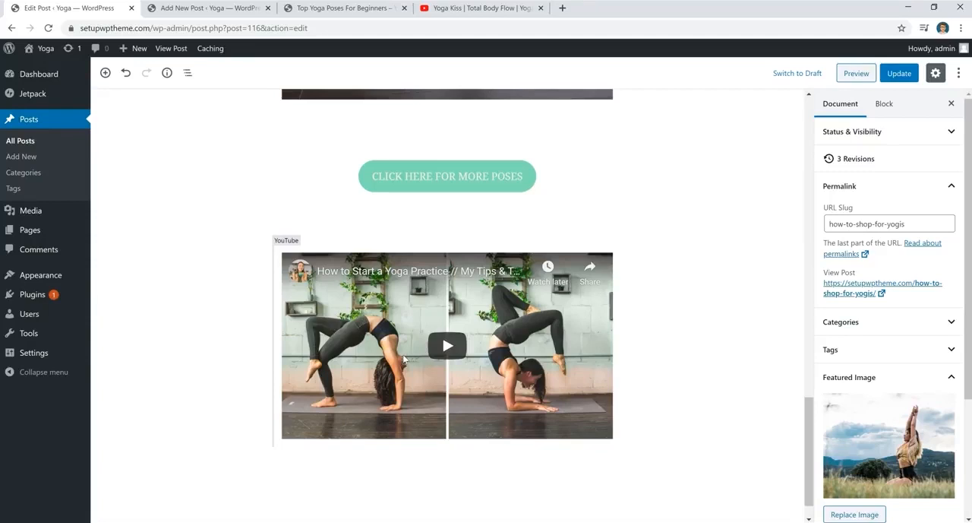
- Copy the Yoga Kiss video's address from the YouTube tab and return to the post editor
click(487, 9)
click(341, 26)
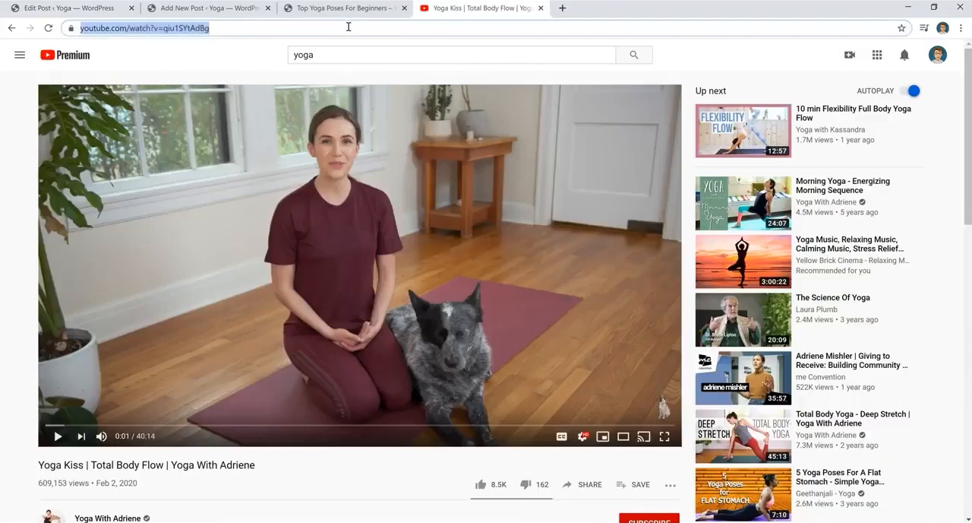
click(72, 8)
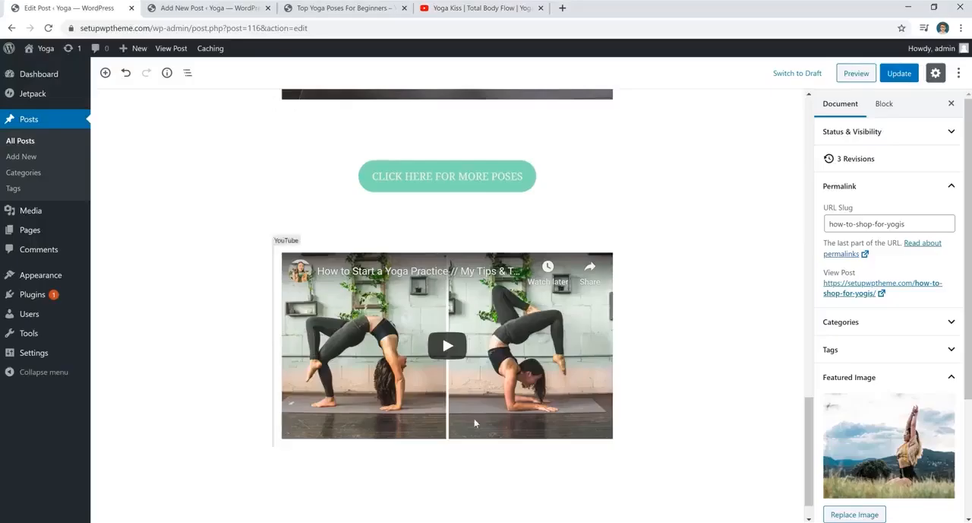
- Add a YouTube embed block below the existing video and embed the copied Yoga Kiss video URL
click(448, 446)
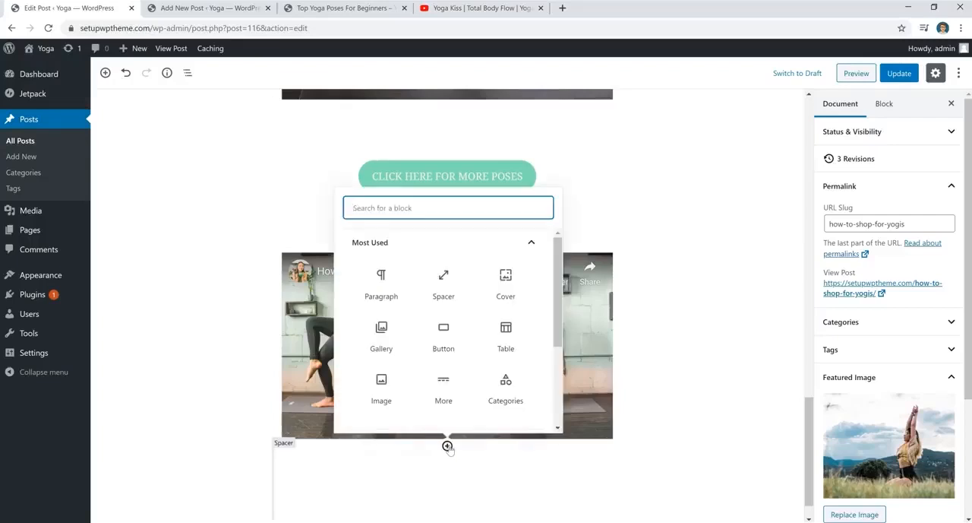
scroll(477, 324, down, 2)
scroll(456, 303, up, 2)
text(you)
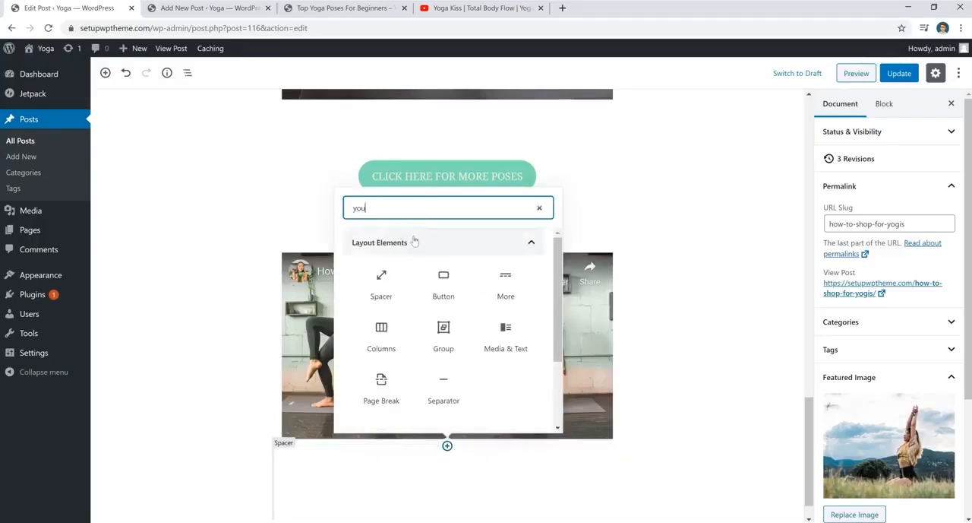
text(tub)
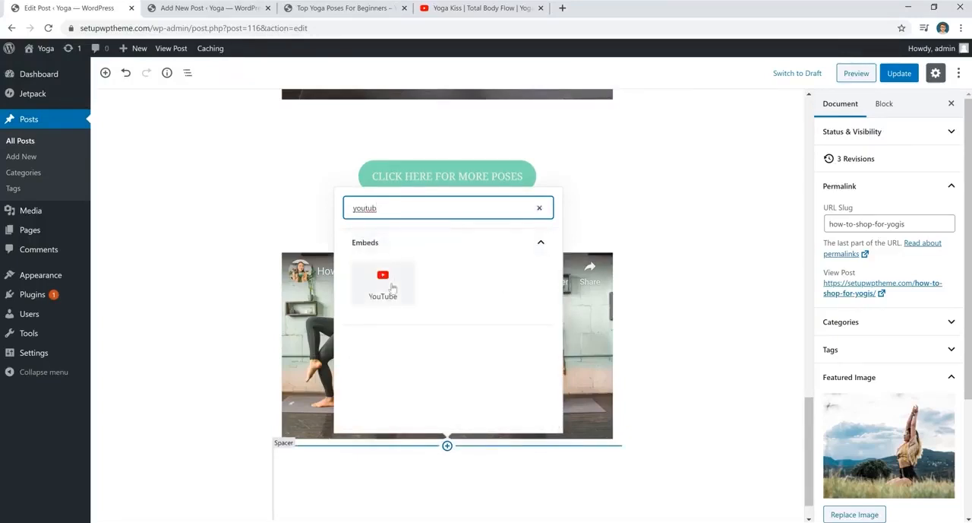
click(392, 287)
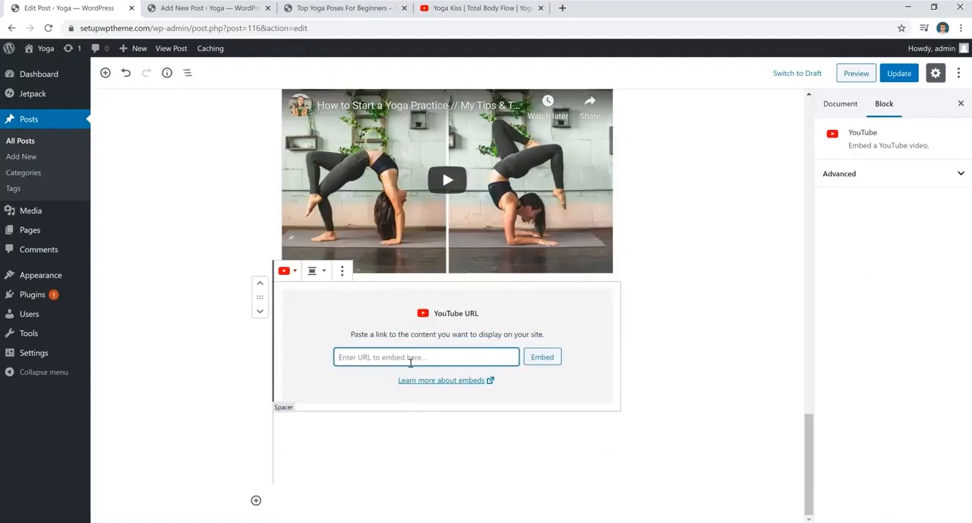
text(https://www.youtube.com/watch?v=giu1SYtAdBg)
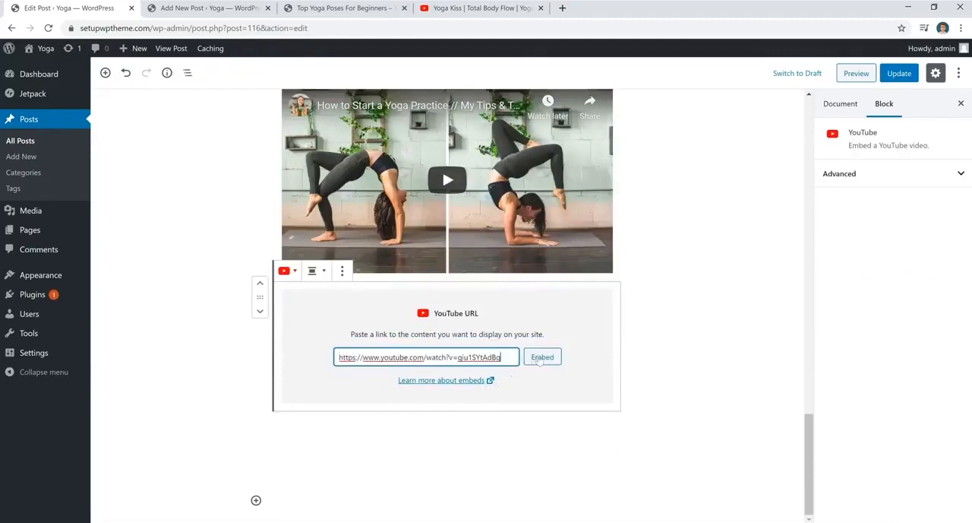
click(542, 357)
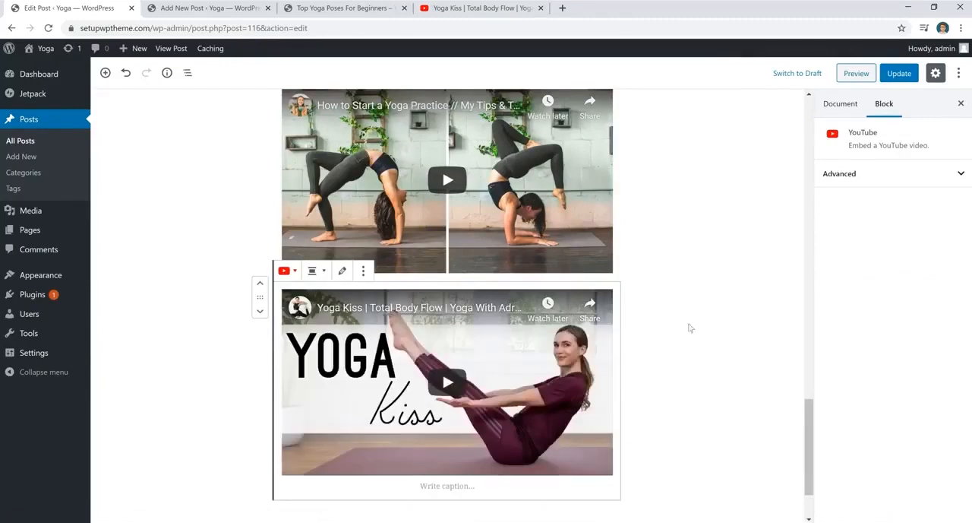
click(315, 270)
click(292, 177)
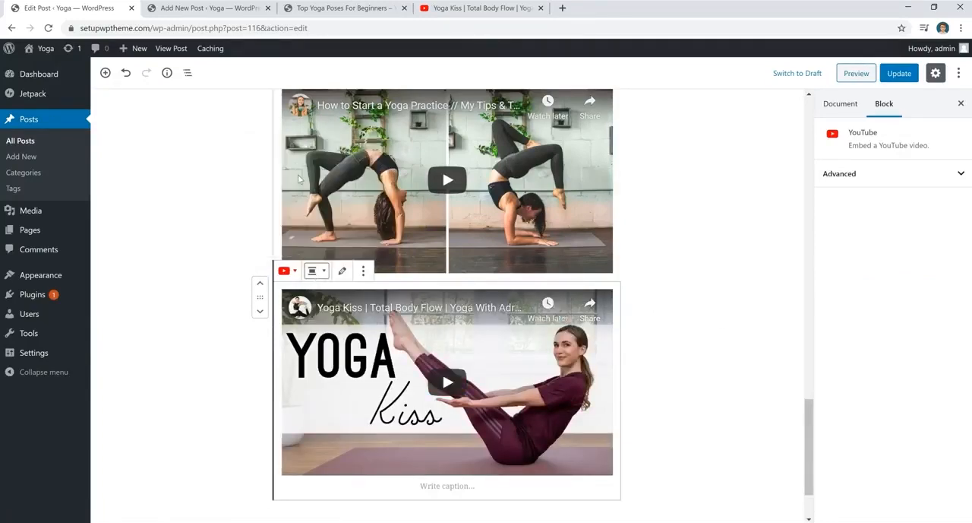
click(657, 311)
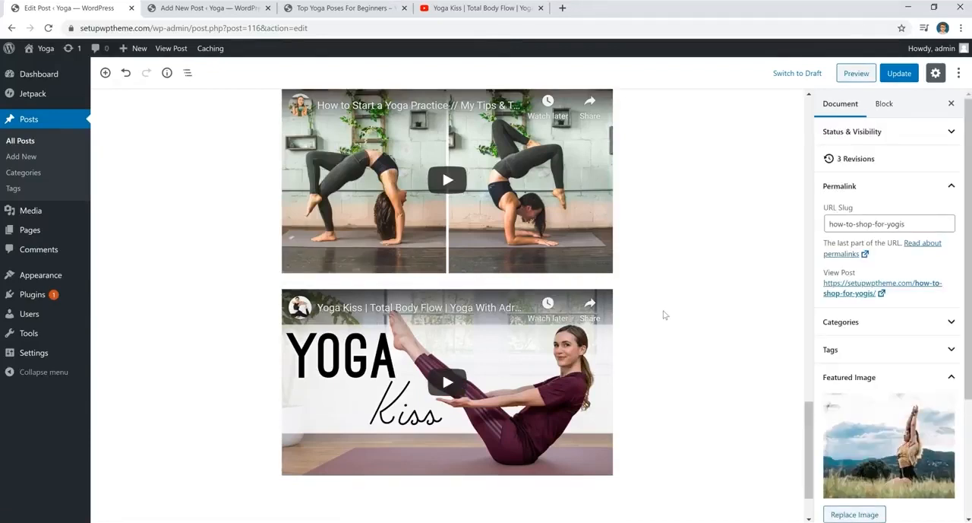
- Review the post's category settings in the document sidebar
scroll(663, 315, up, 15)
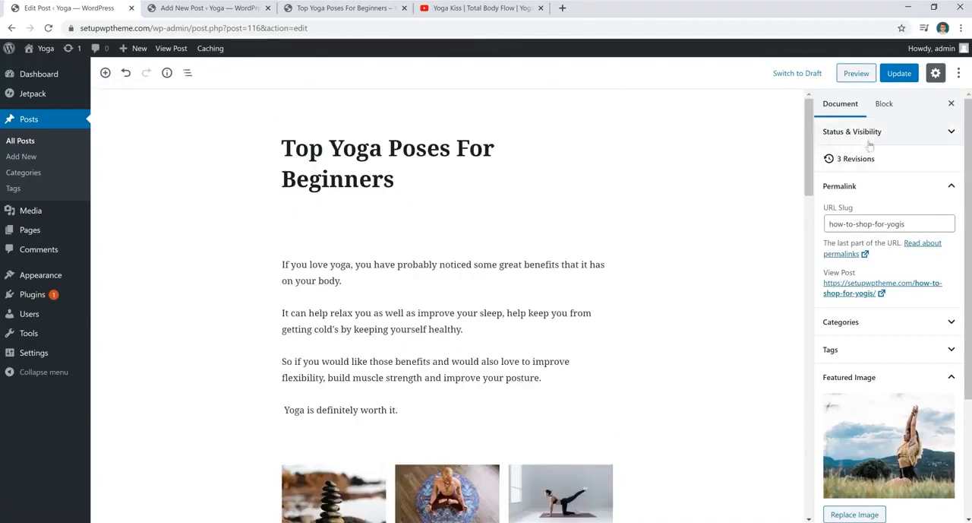
scroll(876, 145, down, 2)
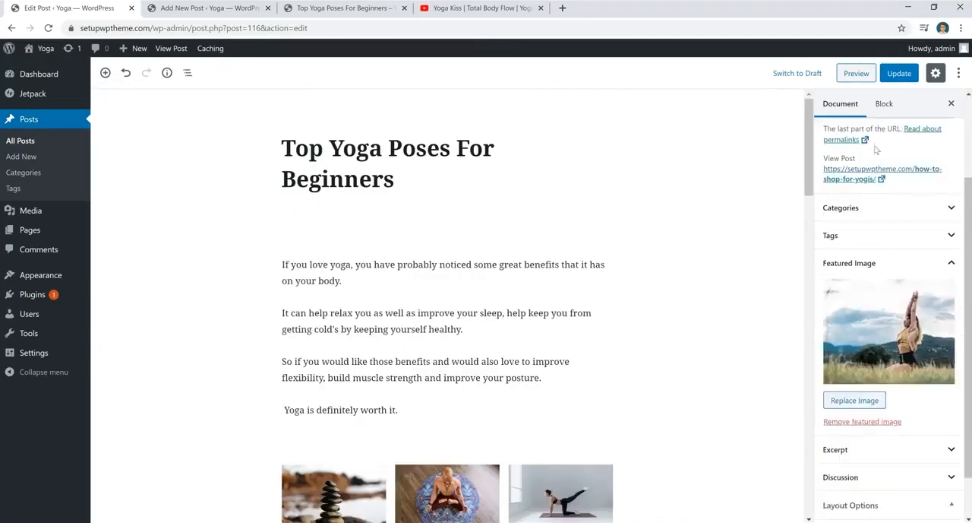
click(872, 210)
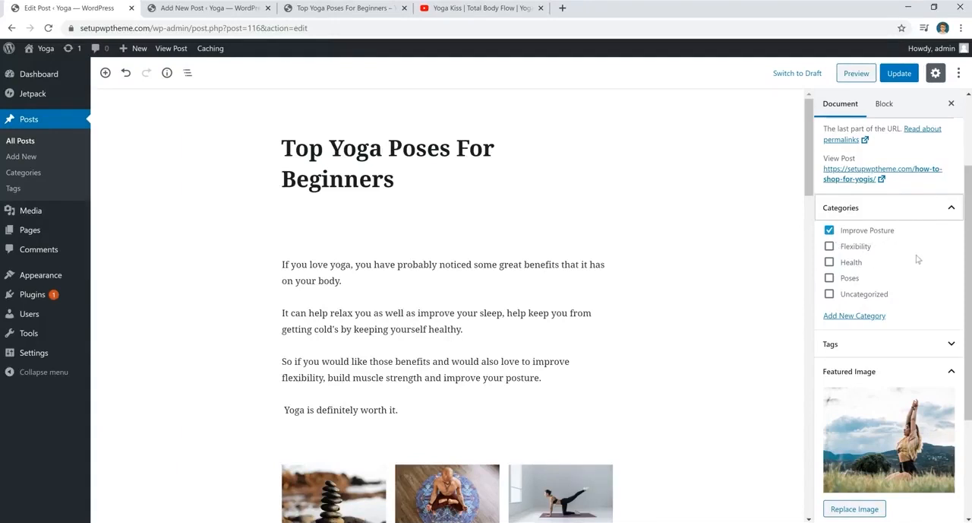
click(863, 318)
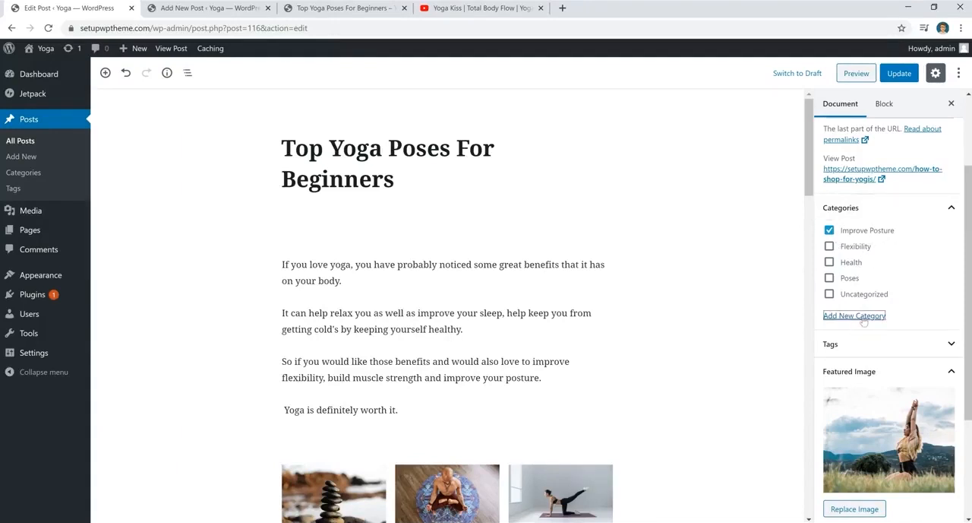
- Add the tags top yoga poses for beginners and yoga for beginners to the post
click(856, 348)
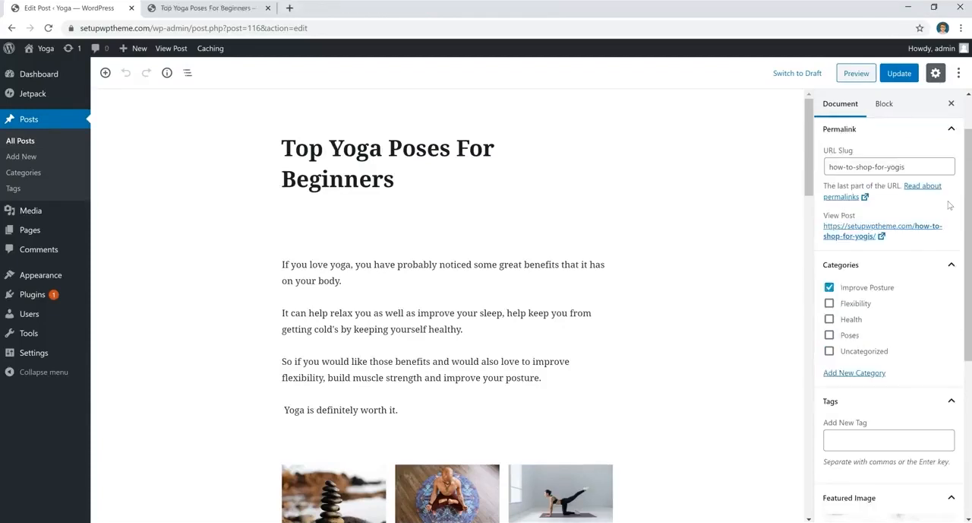
scroll(895, 295, down, 3)
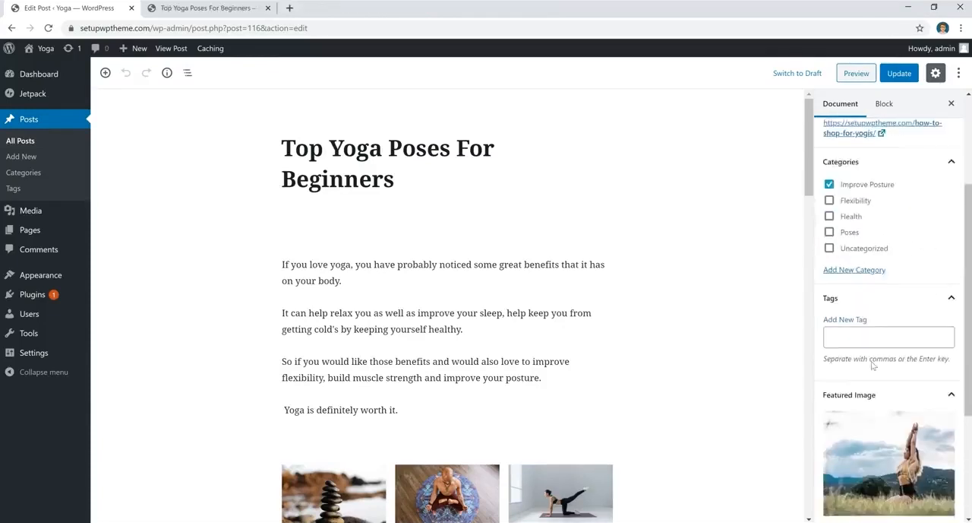
click(876, 328)
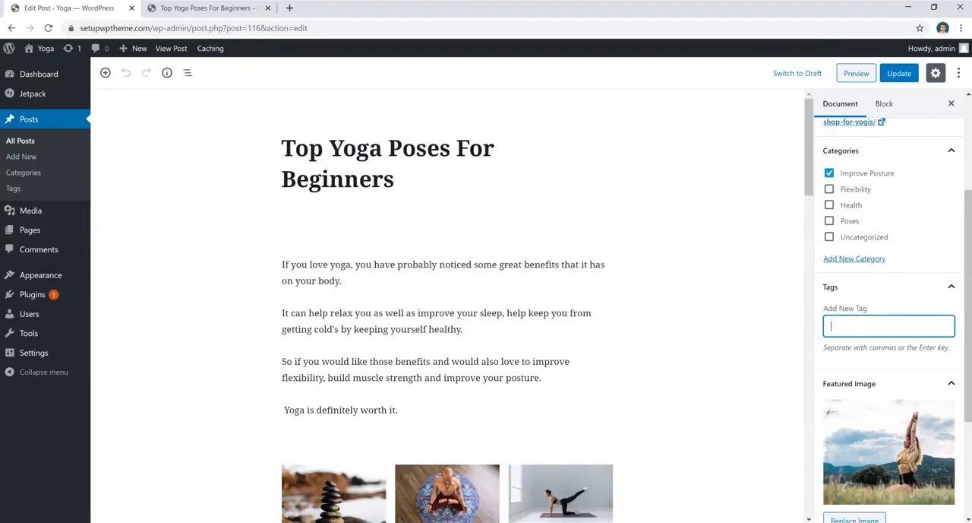
text(top yoga poses for beginners)
key(Return)
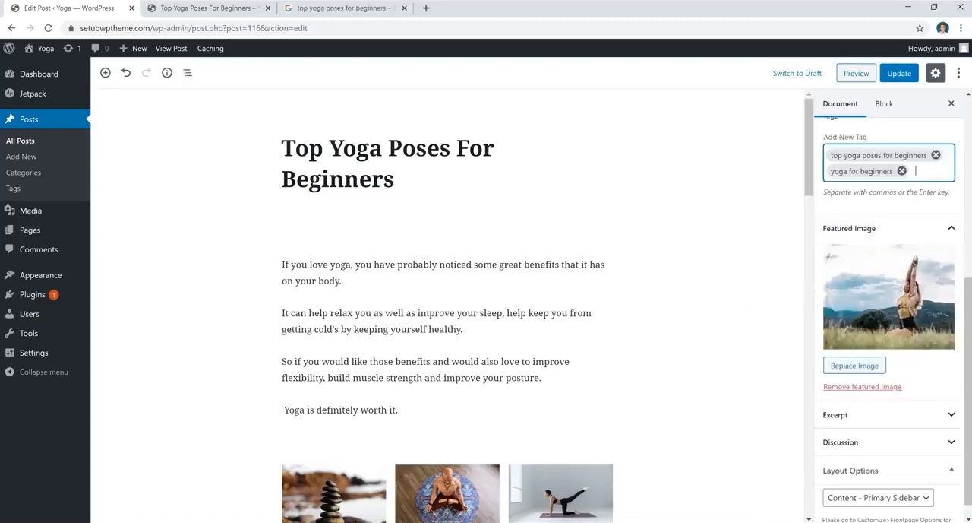
- View the live post and the site's home page in the other browser tab
click(206, 8)
scroll(380, 274, down, 3)
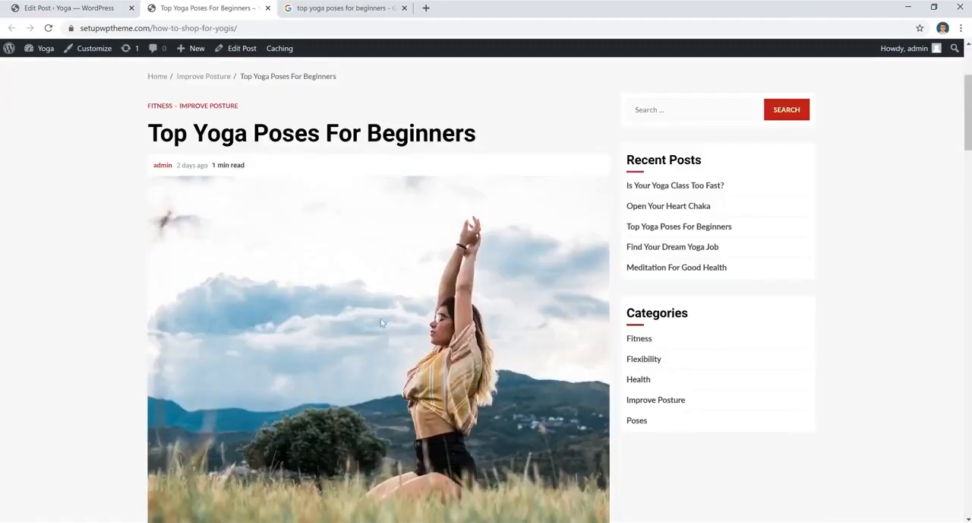
scroll(382, 323, up, 3)
key(F5)
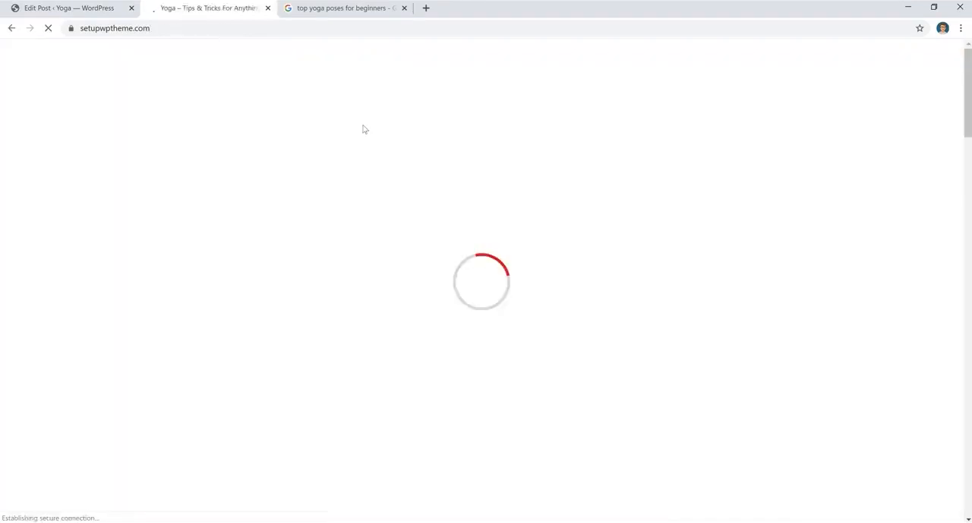
scroll(602, 231, down, 2)
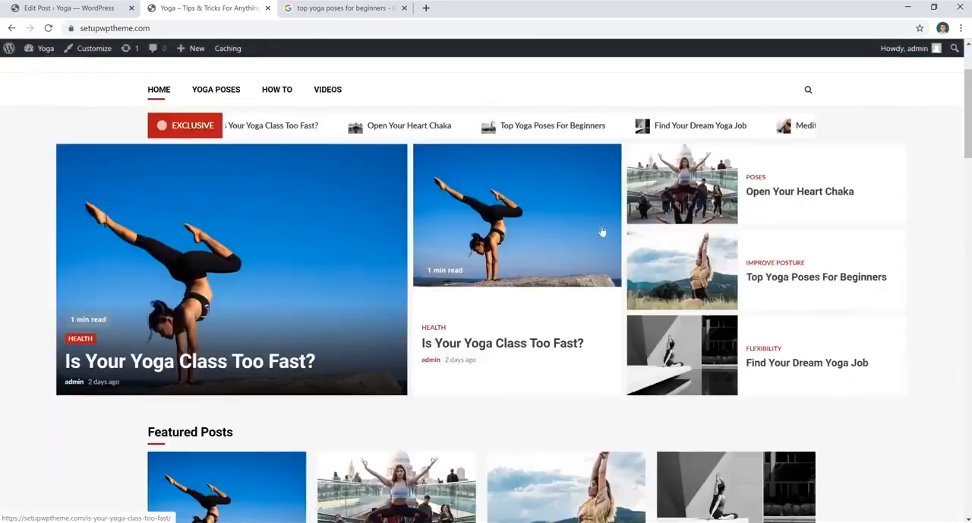
scroll(612, 434, down, 1)
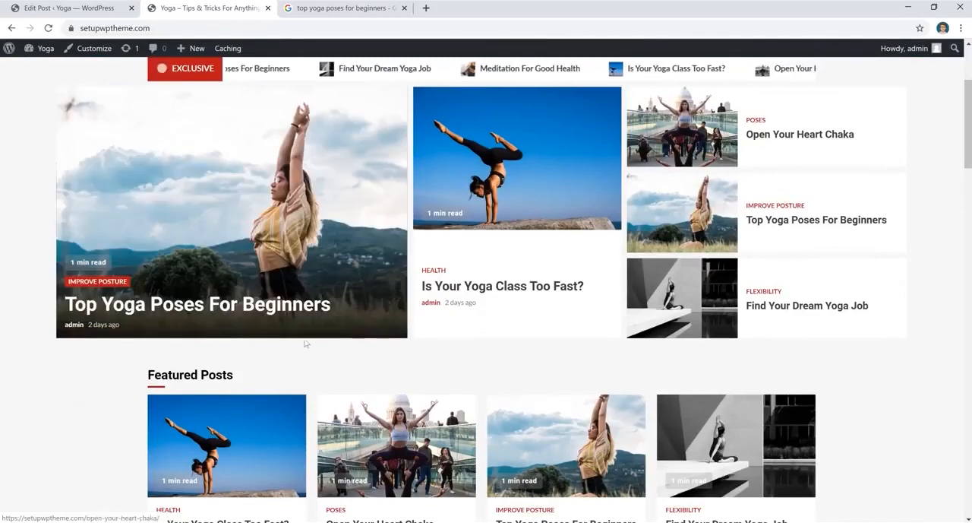
- Replace the post's featured image by removing it and uploading pexels-photo-2410573 from the Desktop
click(68, 8)
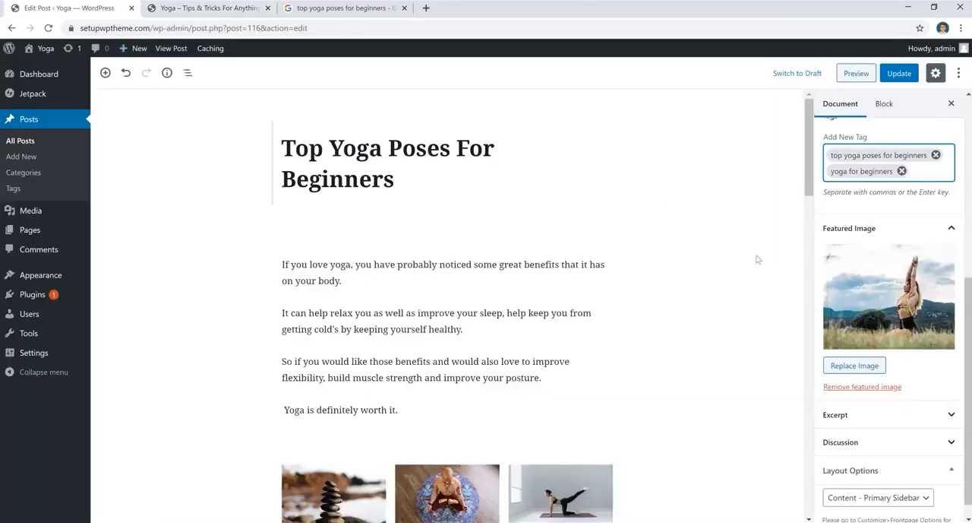
click(854, 386)
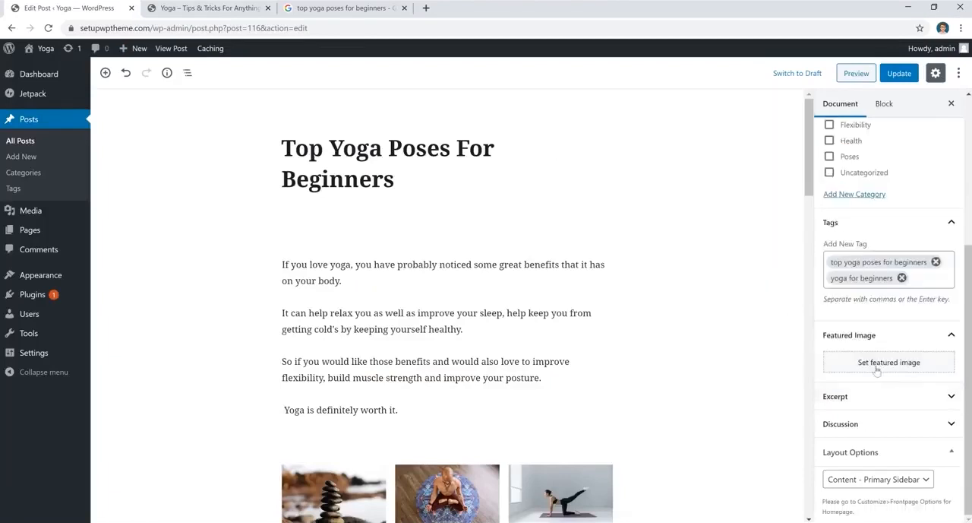
click(876, 370)
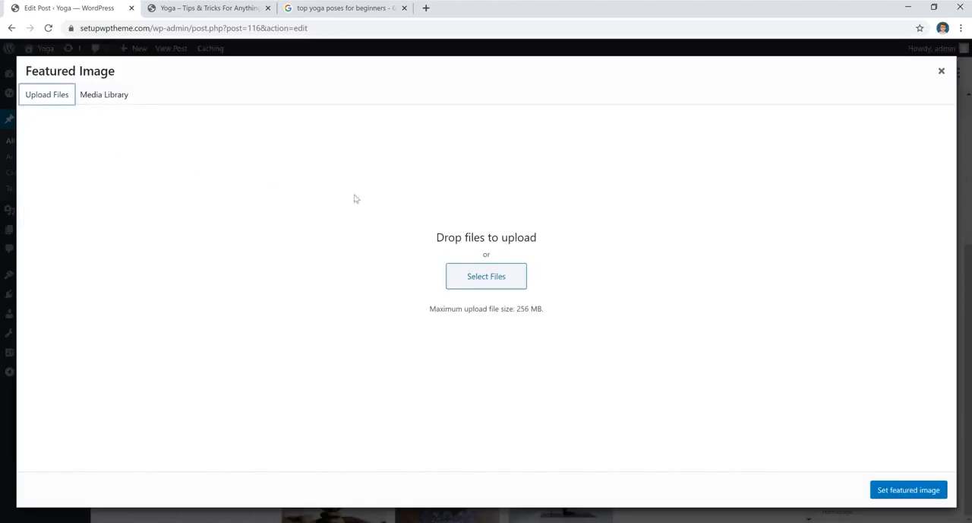
click(487, 278)
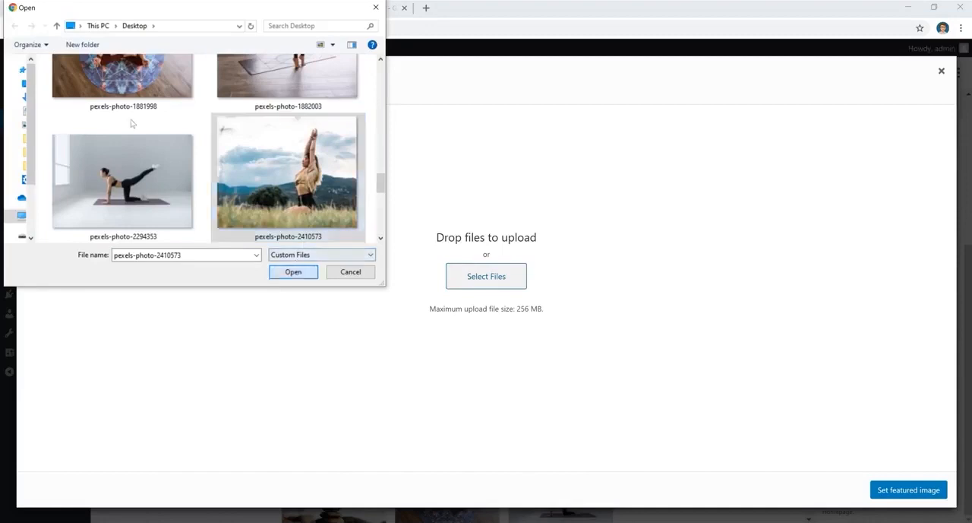
click(293, 271)
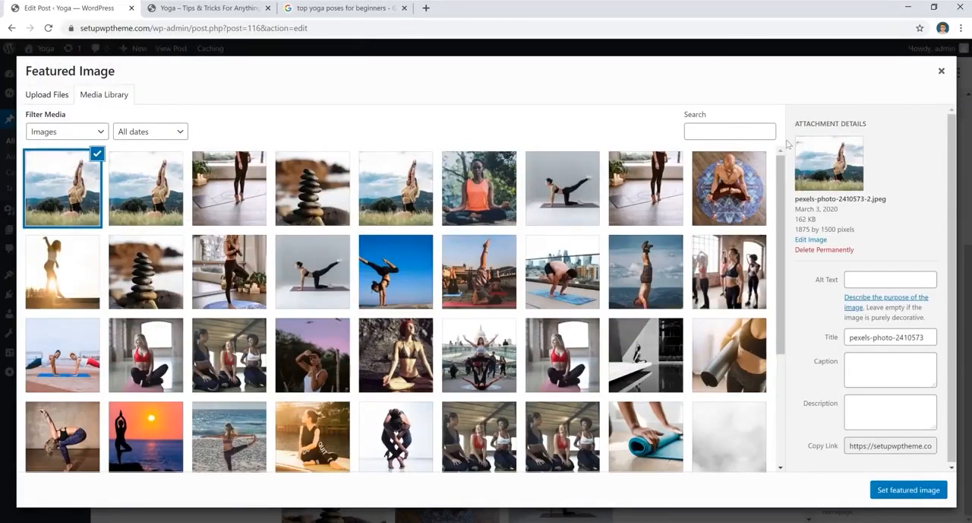
click(902, 490)
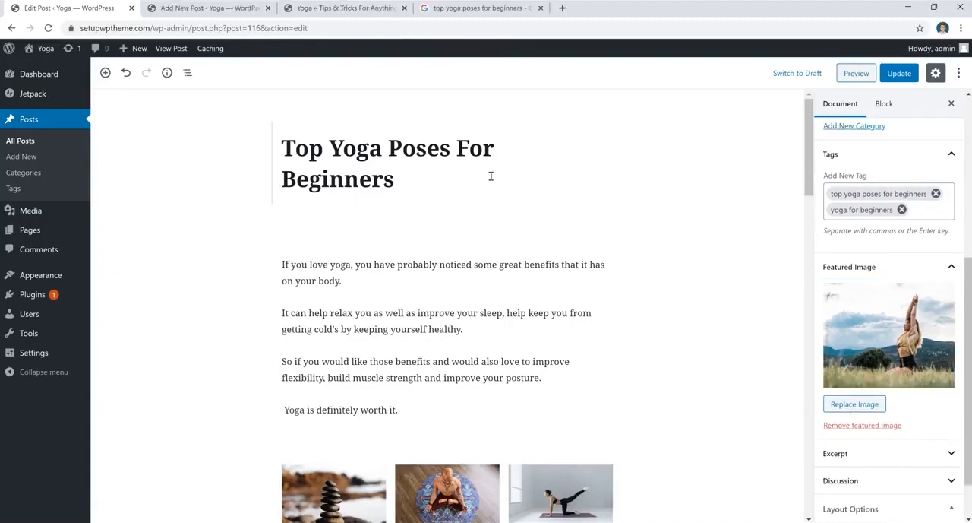
- Paste the title Best Yoga Techniques (8 Tips) into the new post and save it as a draft
click(225, 12)
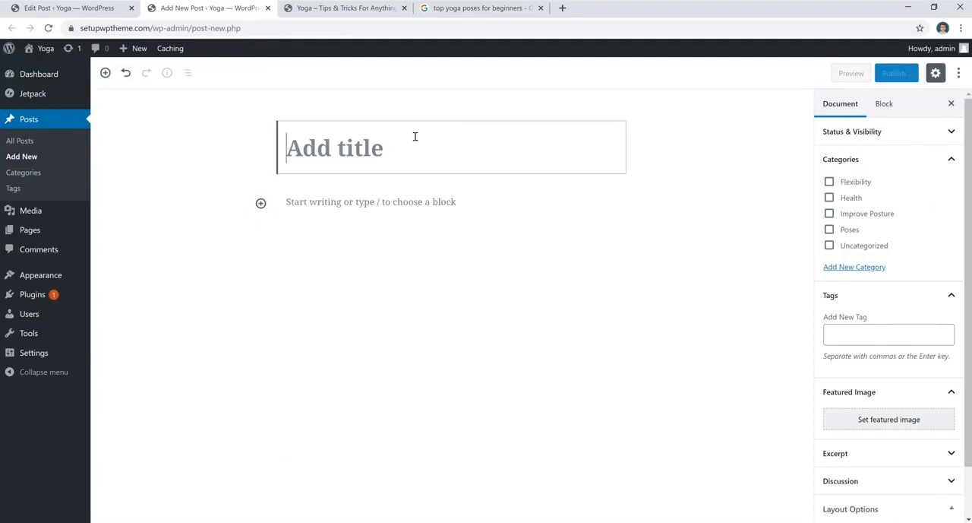
text(Best Yoga Techniques (8 Tips))
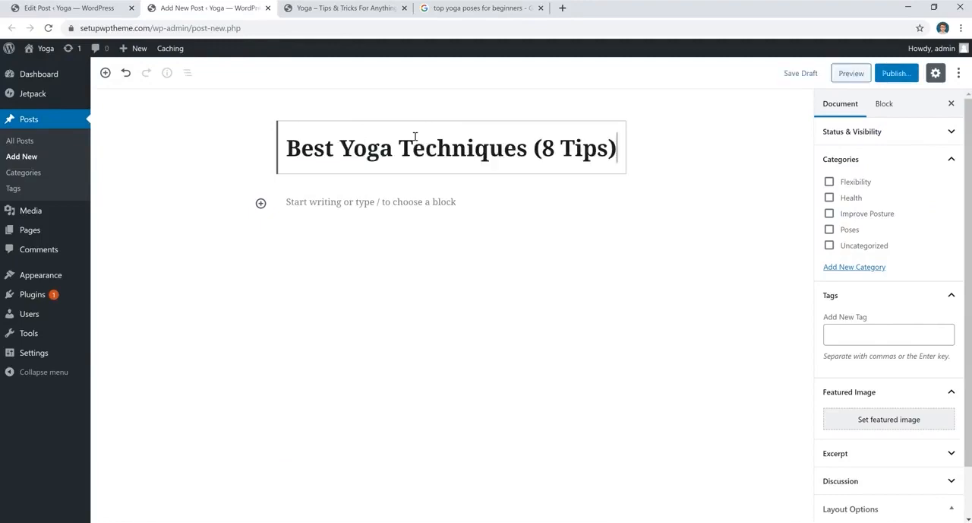
click(800, 76)
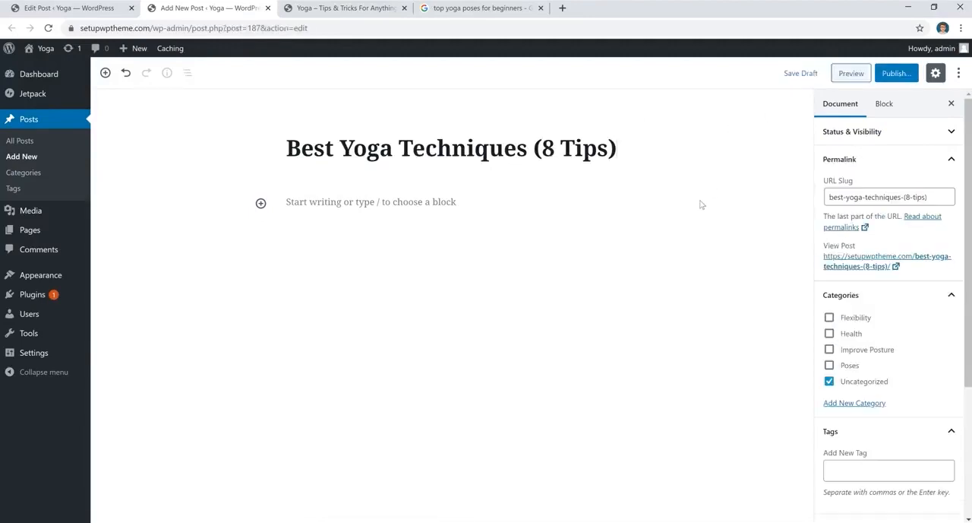
- Open the Best Yoga Techniques (8 Tips) draft from the posts list and publish it
click(22, 143)
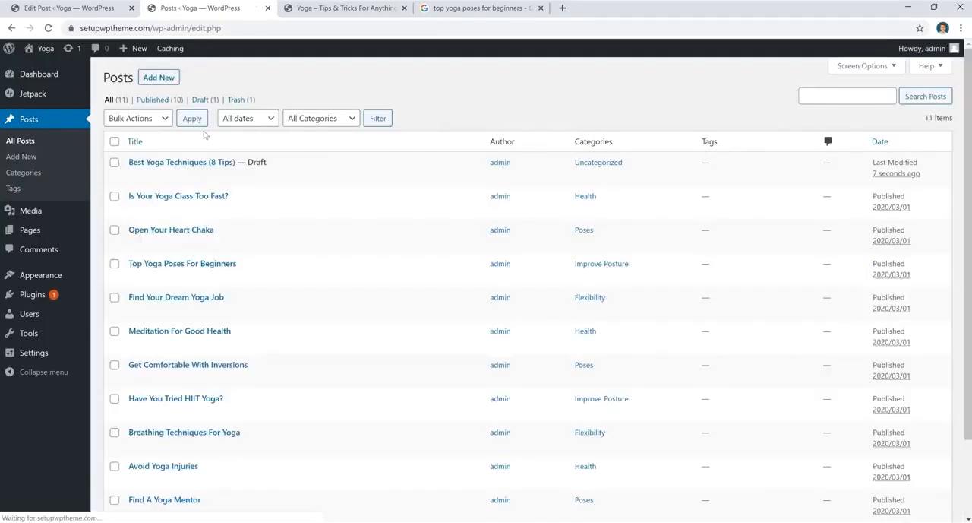
mouse_move(217, 177)
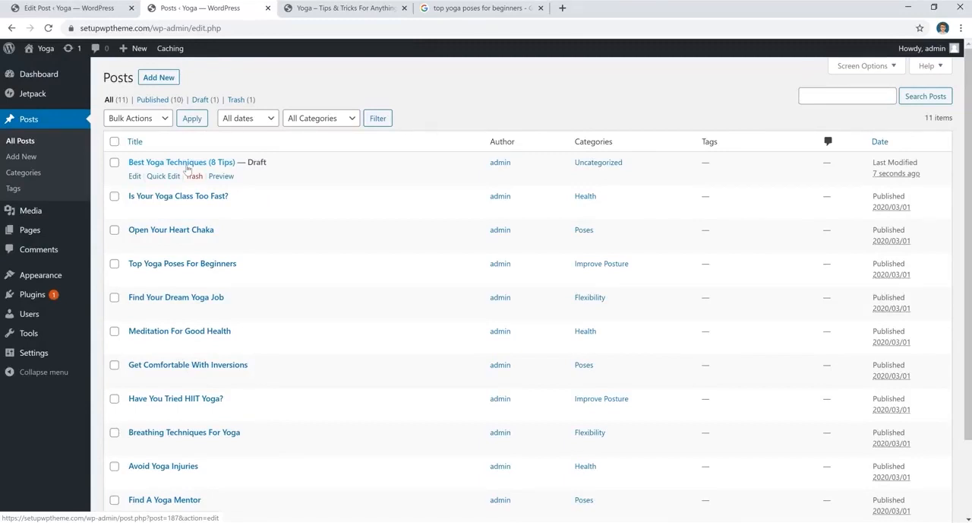
click(188, 165)
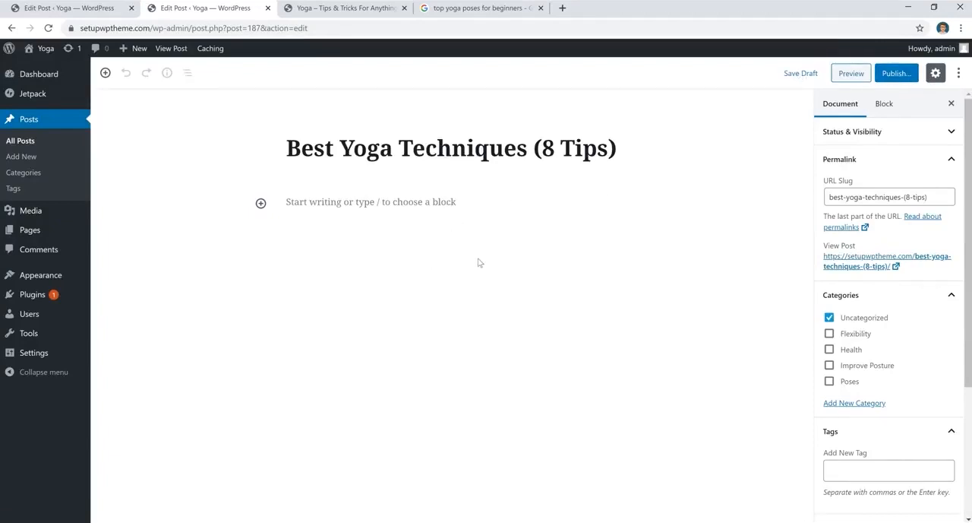
click(895, 76)
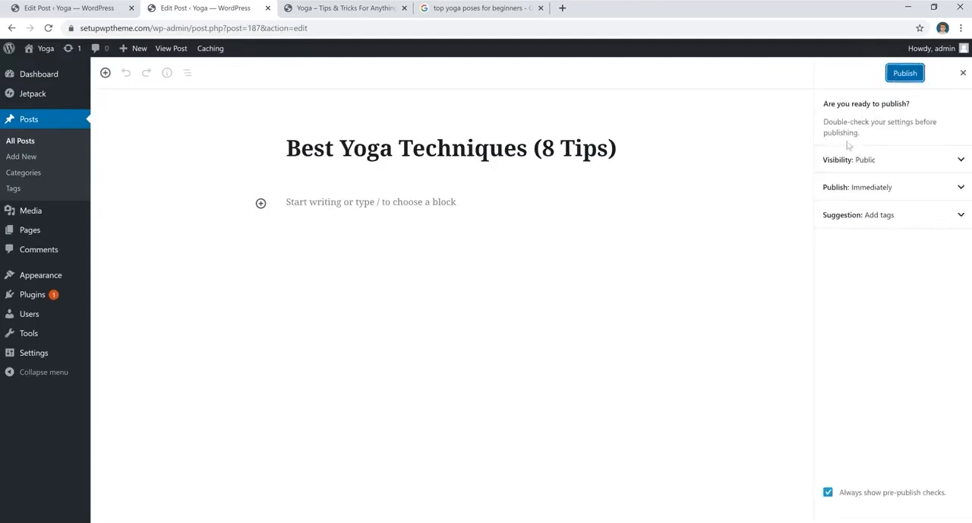
click(905, 76)
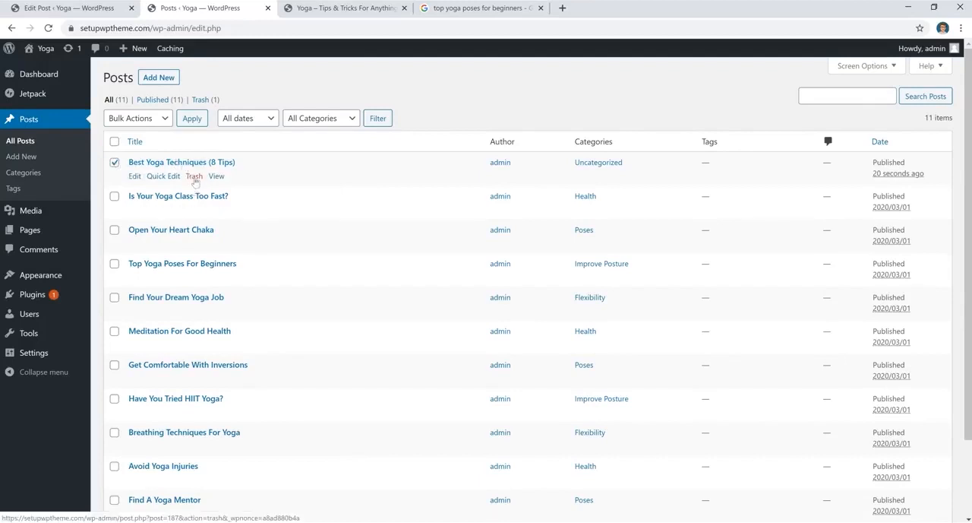
- Move the Best Yoga Techniques (8 Tips) post to the trash with the Move to Trash bulk action
click(155, 122)
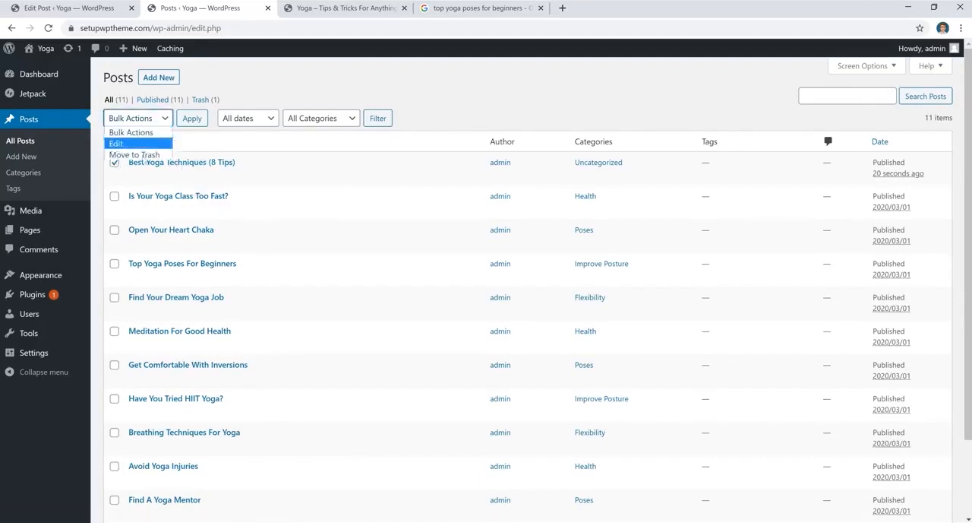
click(145, 156)
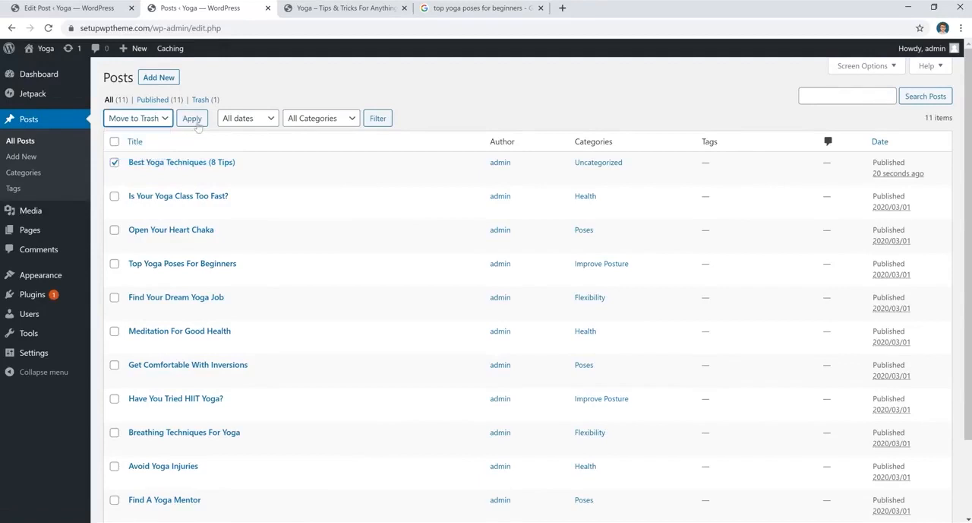
click(192, 122)
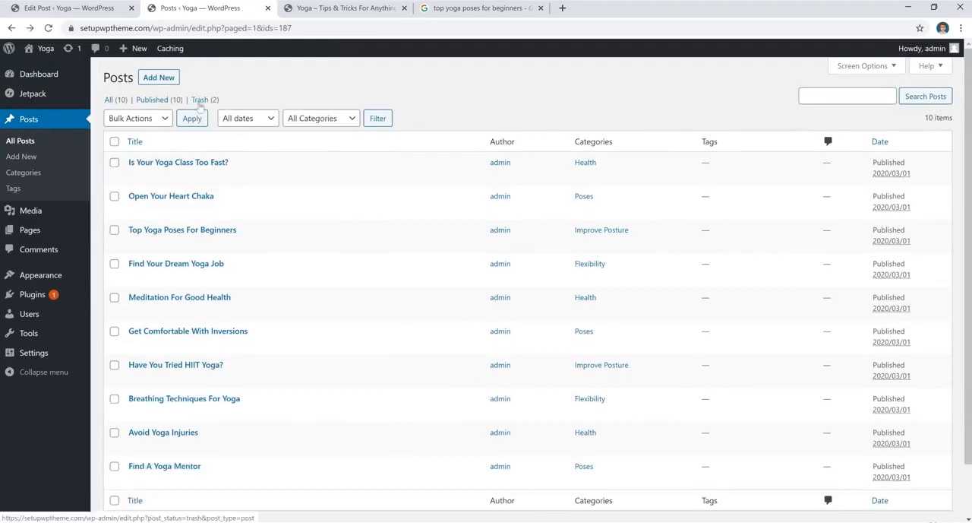
- Open the Trash, select all trashed posts and choose the Delete Permanently bulk action
click(202, 102)
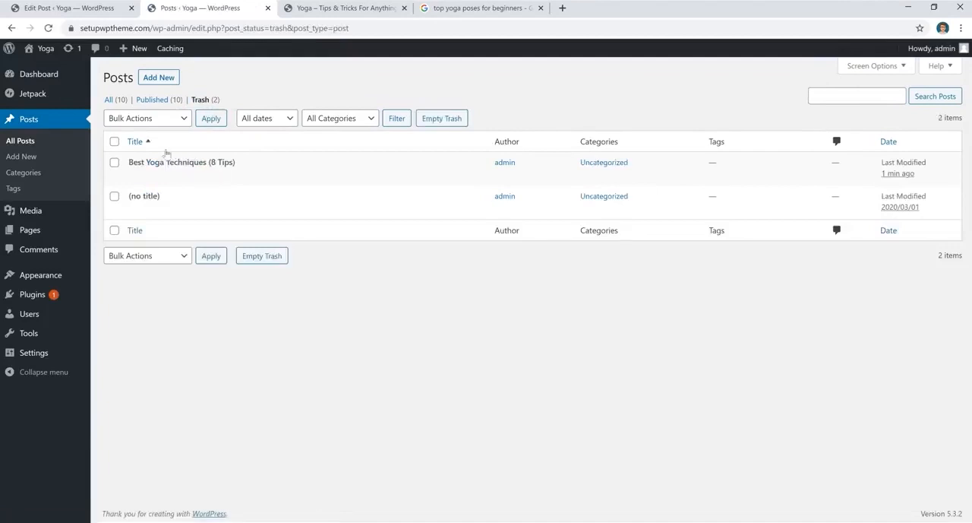
click(114, 142)
click(145, 117)
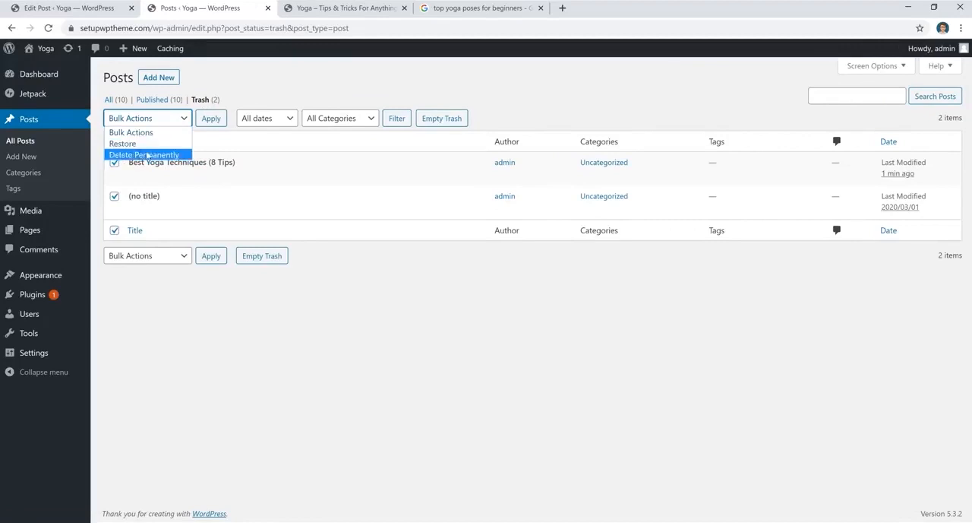
click(149, 154)
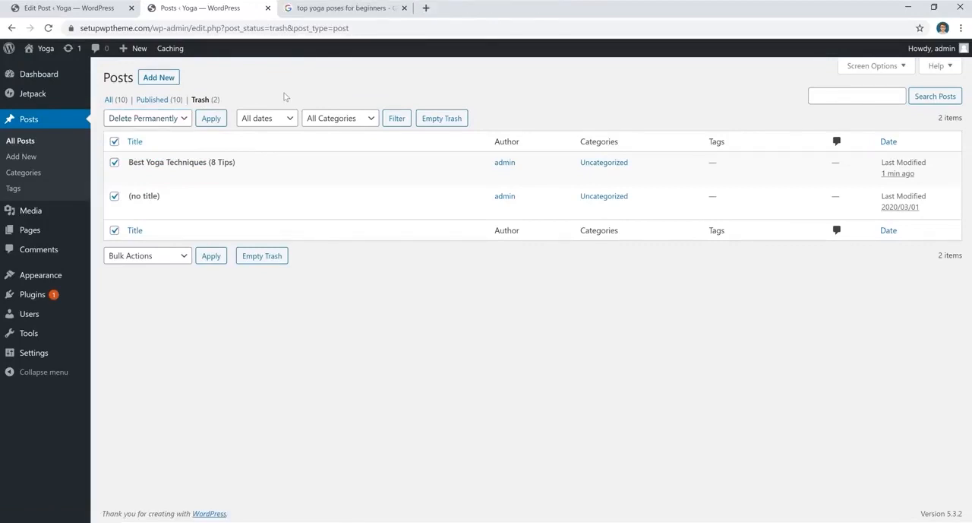
- Open the Menus screen and expand the Categories section of the menu items
click(362, 9)
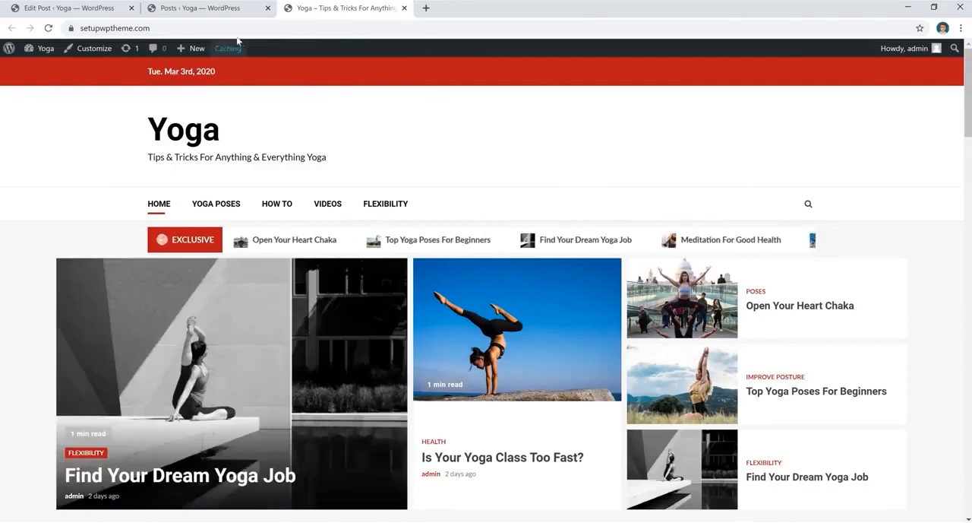
click(232, 11)
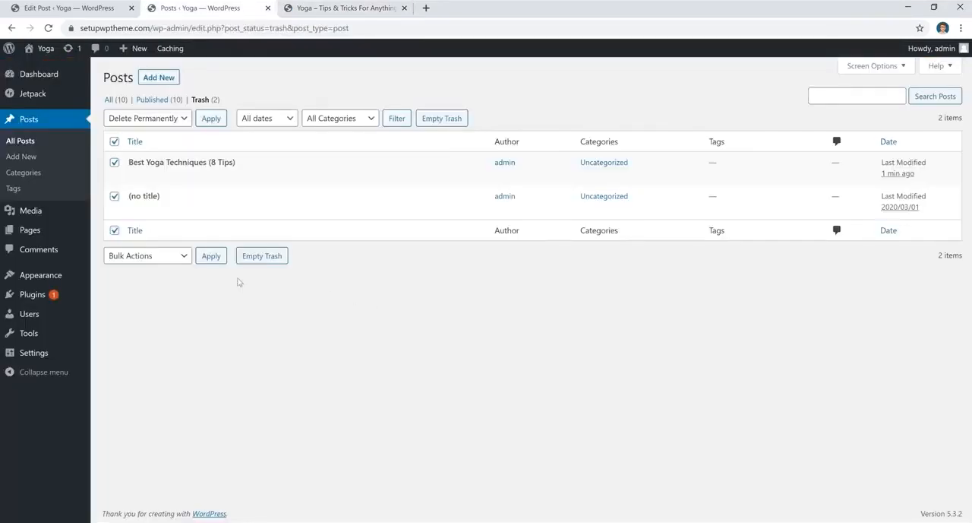
mouse_move(67, 276)
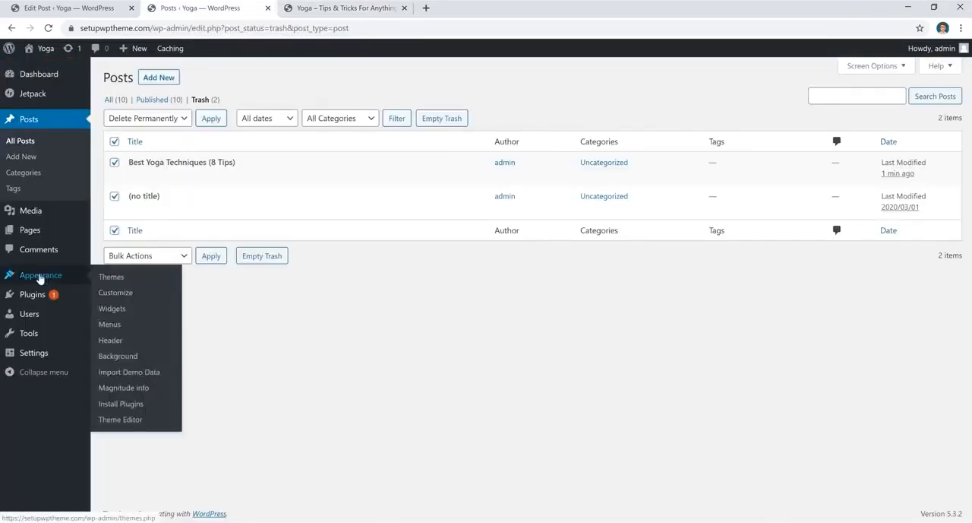
click(110, 325)
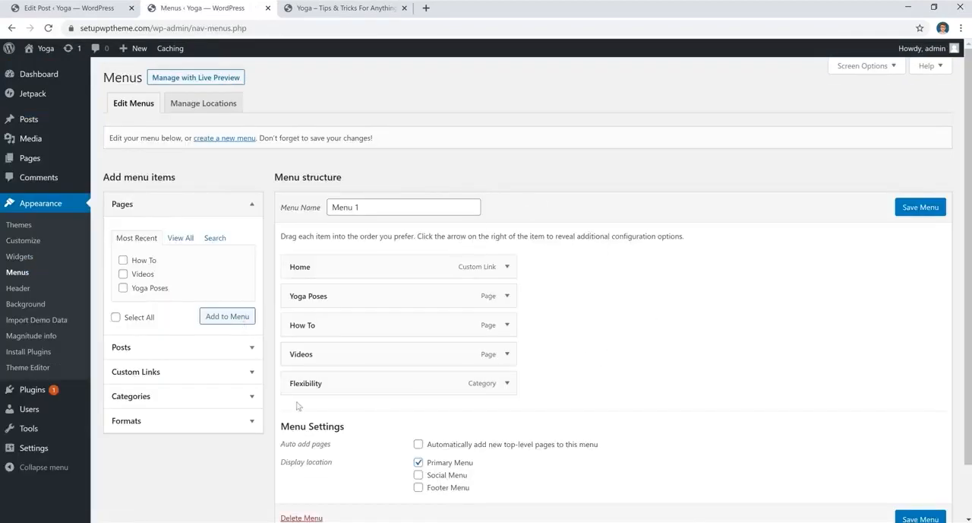
click(217, 396)
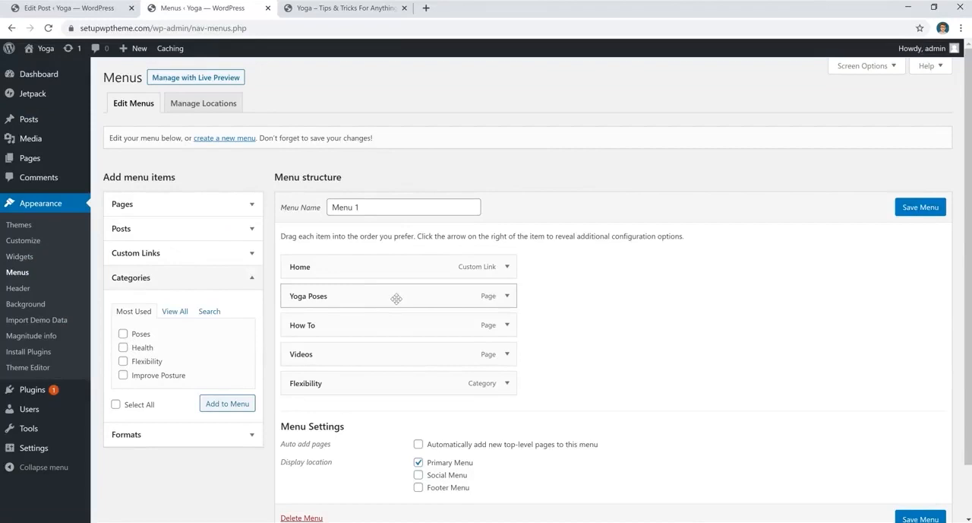
- View the Flexibility category page on the live site
click(349, 9)
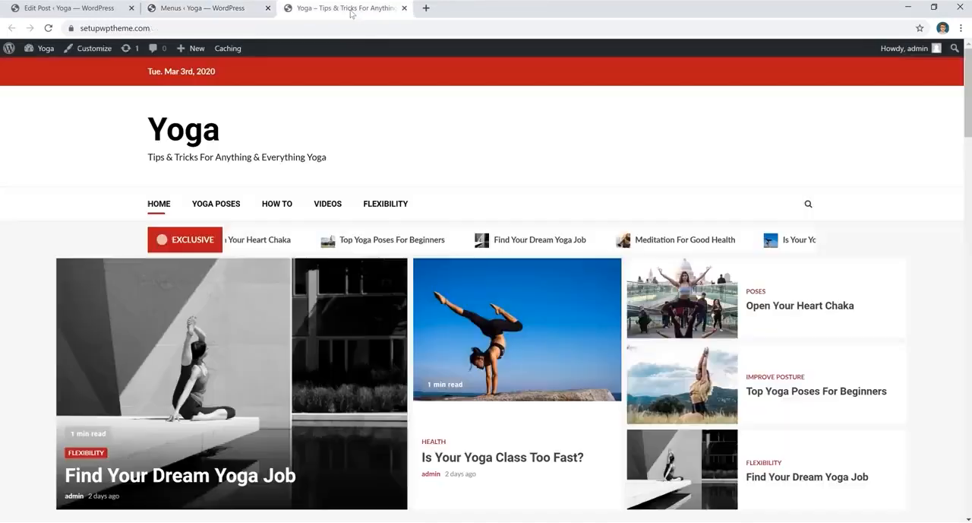
click(389, 211)
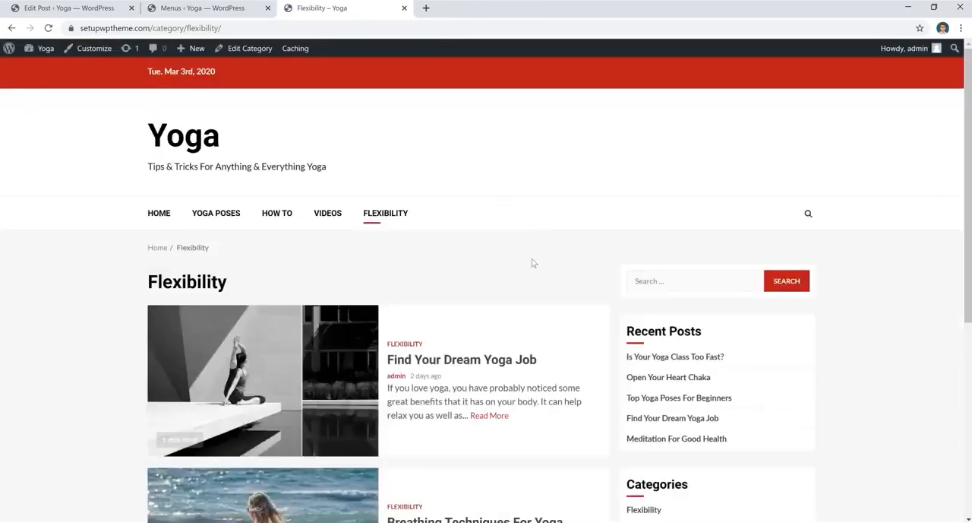
scroll(533, 263, down, 4)
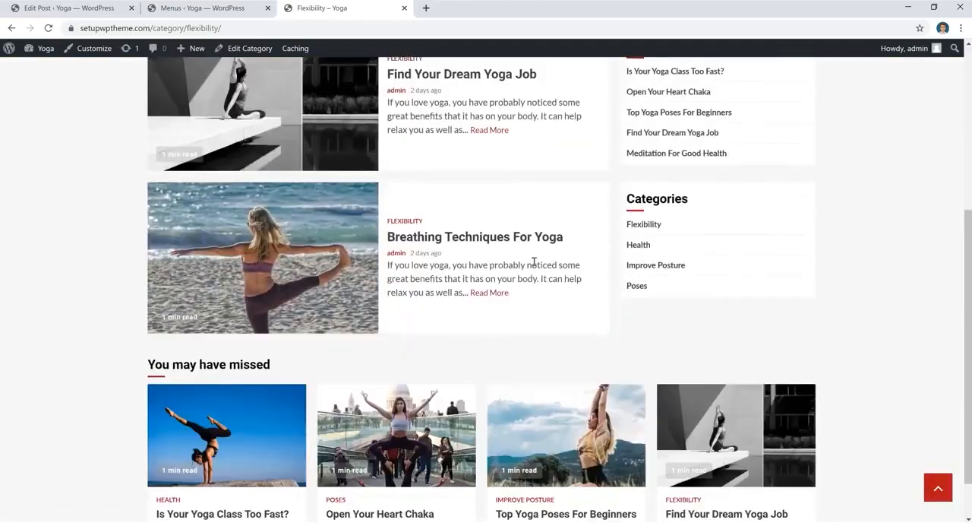
- Add the Poses, Health and Improve Posture categories to Menu 1 and save the menu
click(197, 9)
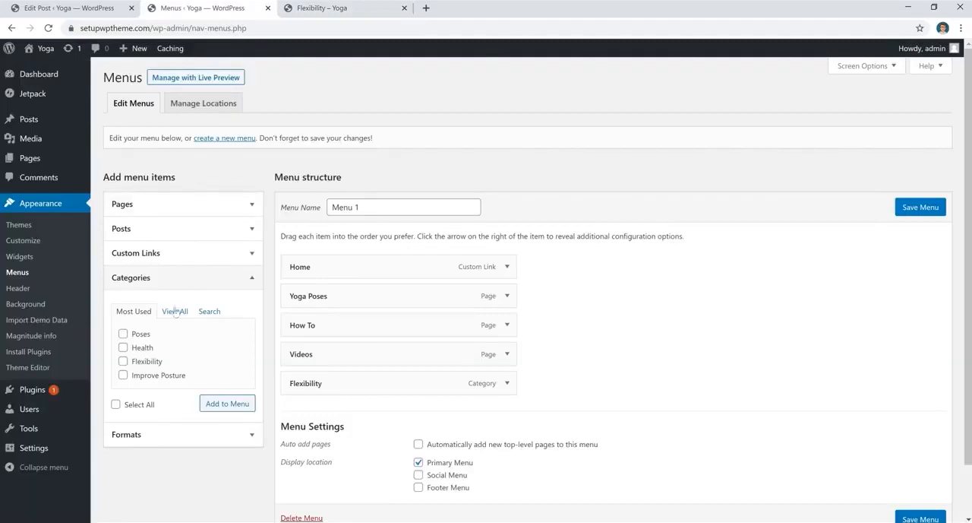
click(141, 334)
click(142, 347)
click(146, 361)
click(319, 7)
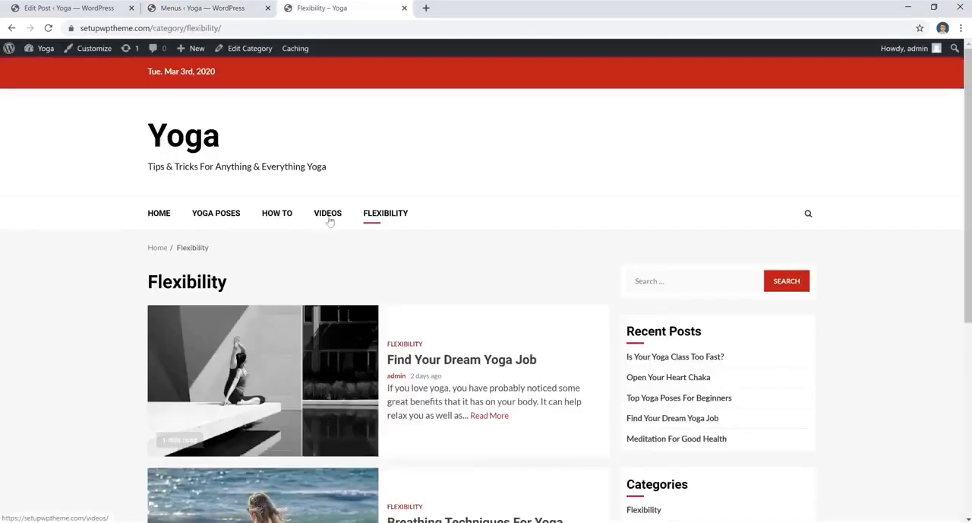
key(ctrl+shift+Tab)
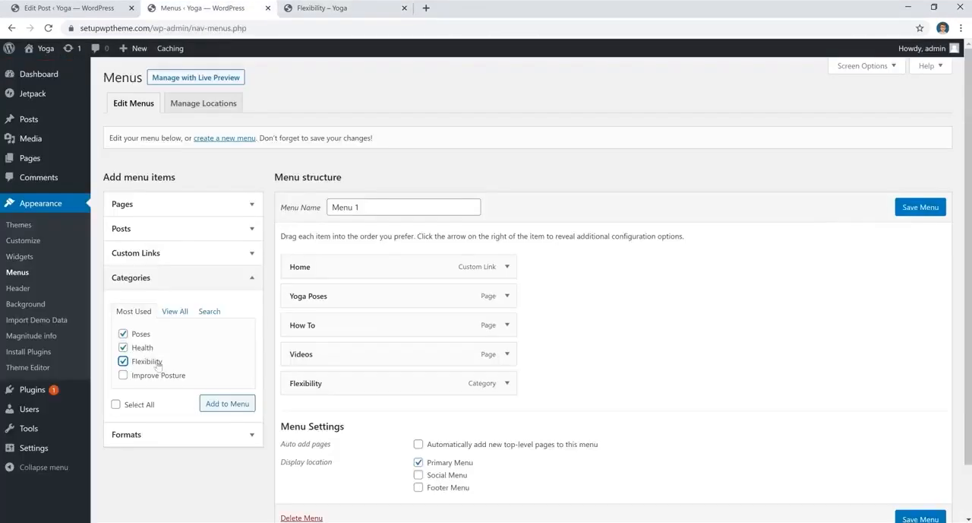
click(146, 362)
click(147, 377)
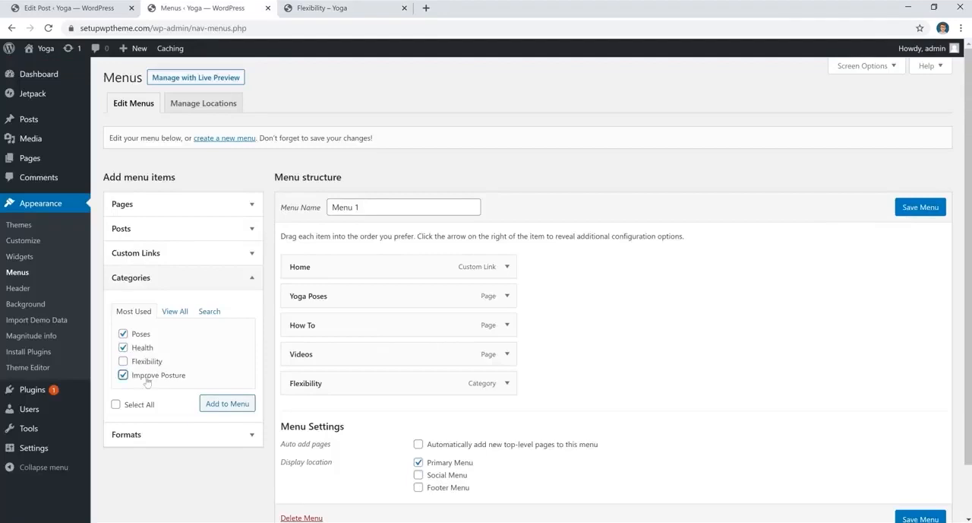
click(228, 403)
scroll(630, 378, down, 2)
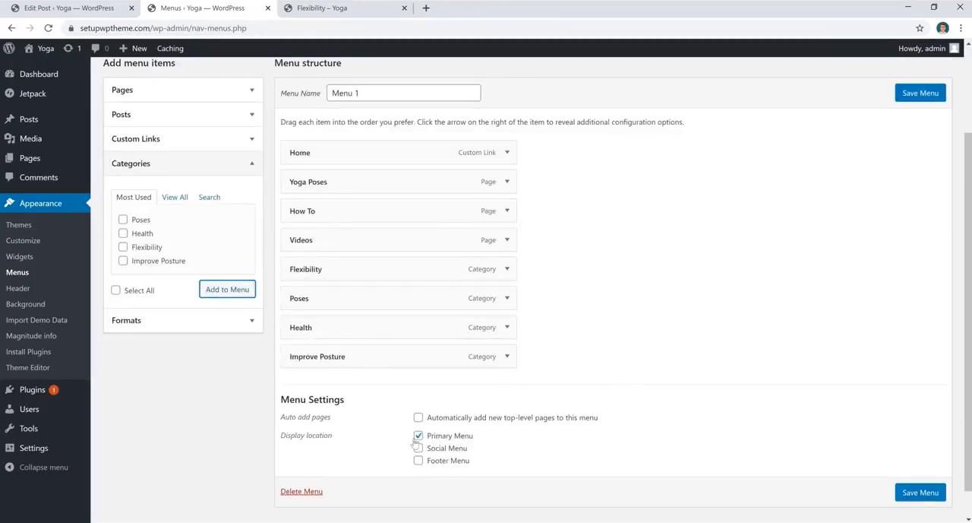
click(917, 98)
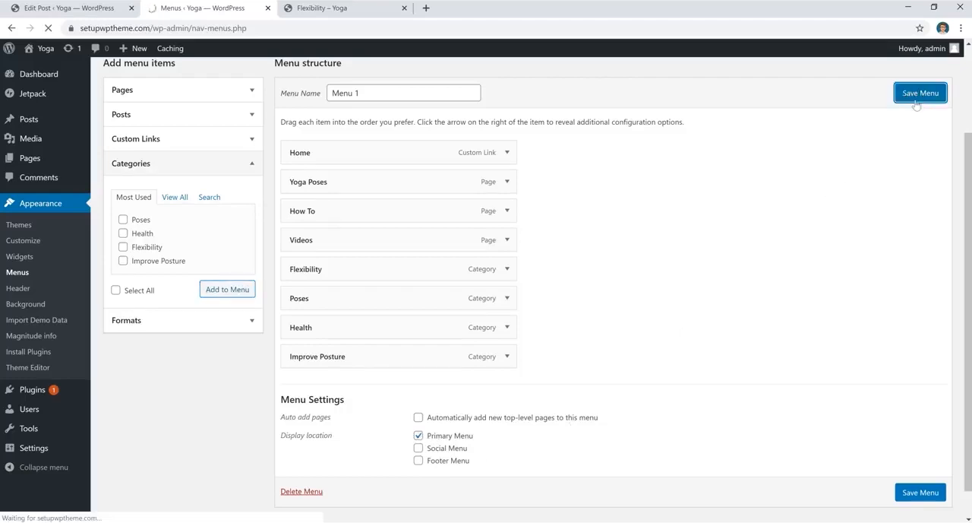
- Reload the live site to check the updated navigation and open the Health category page
scroll(689, 291, down, 1)
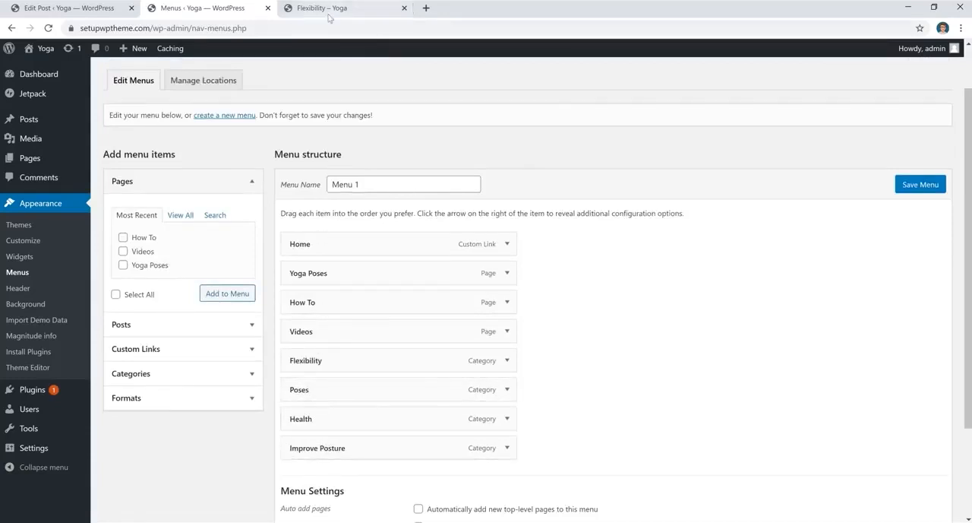
click(328, 10)
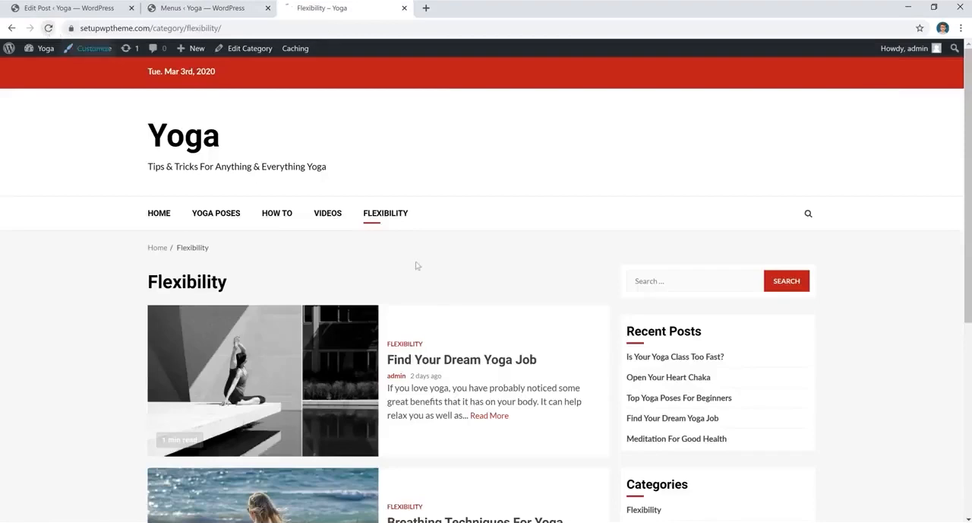
click(368, 222)
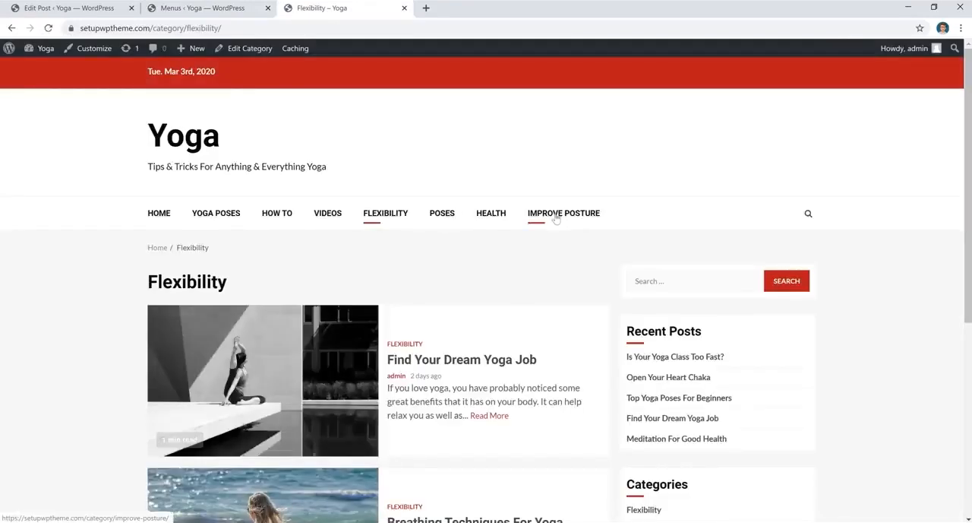
click(490, 220)
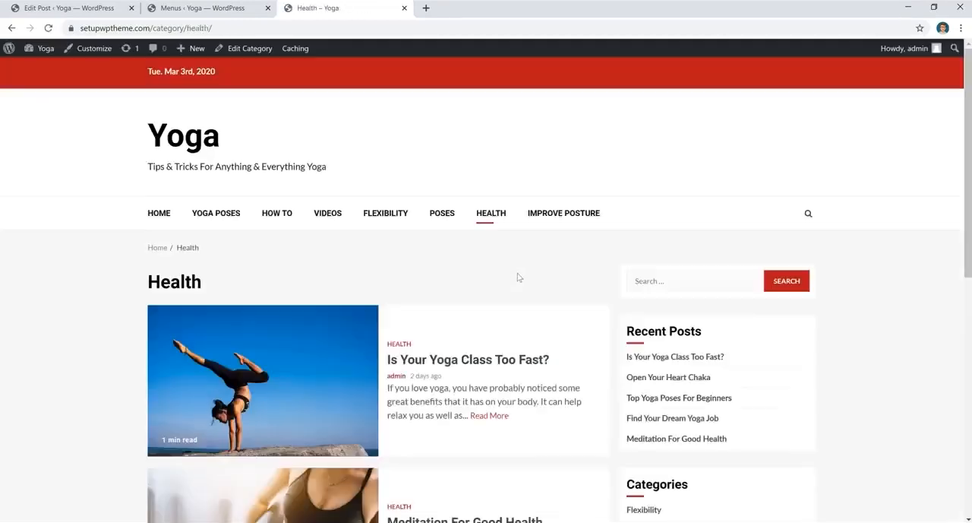
scroll(518, 277, down, 2)
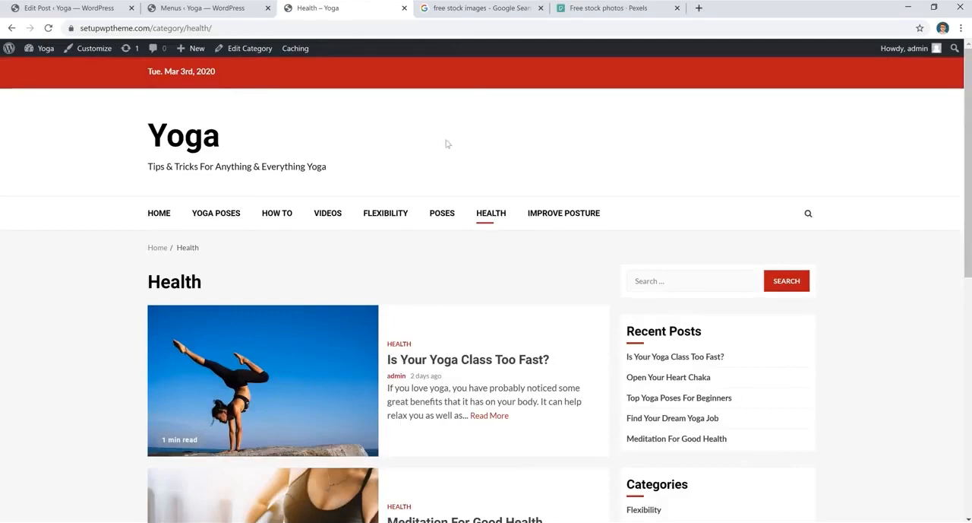
- Switch to the Pexels tab and search its free photos for yoga
click(608, 8)
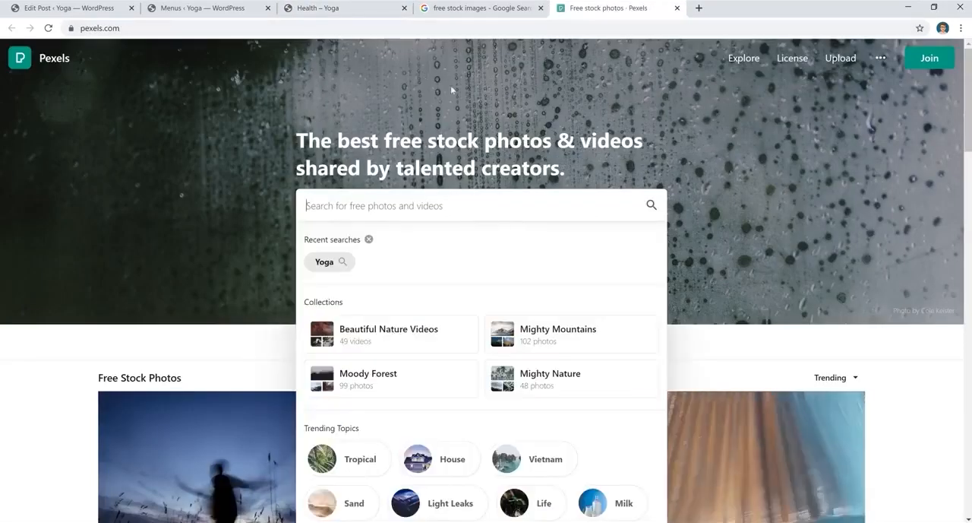
scroll(394, 228, down, 3)
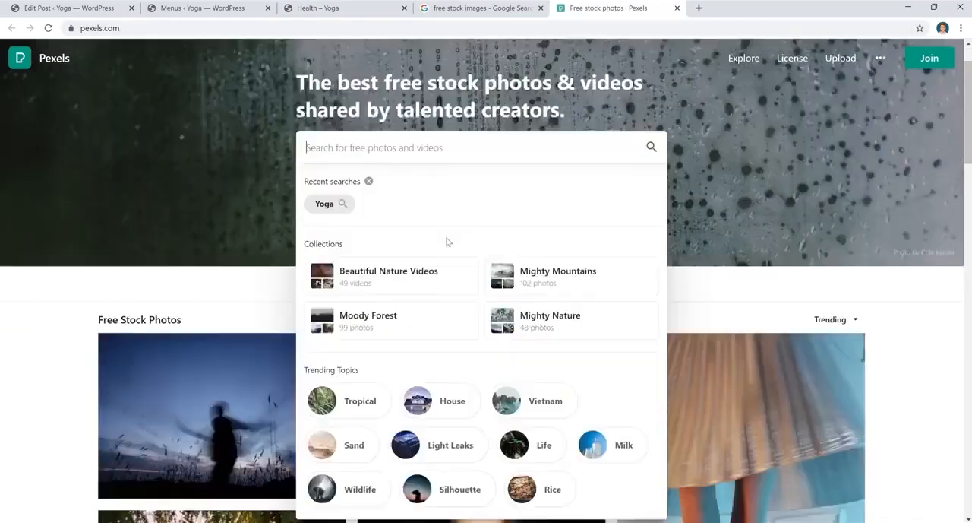
scroll(470, 194, down, 5)
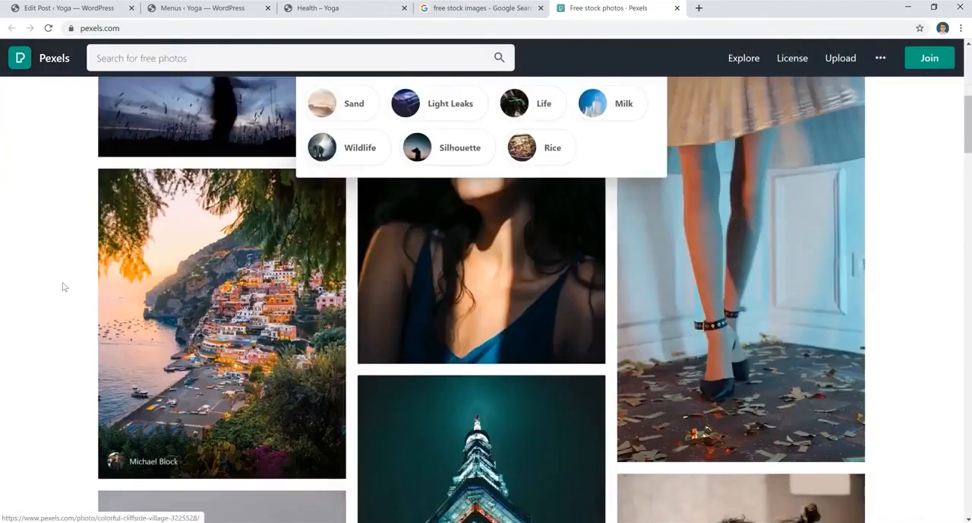
click(67, 284)
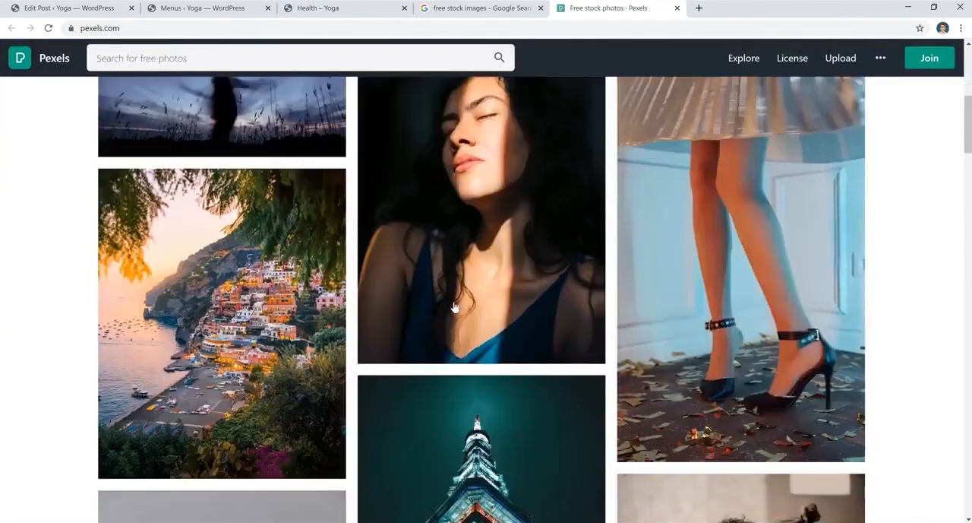
scroll(454, 305, up, 10)
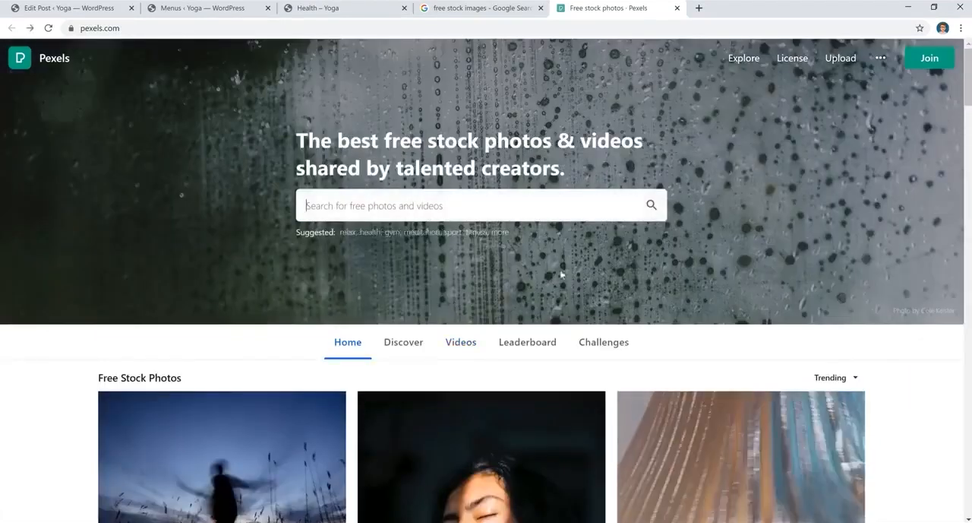
click(478, 207)
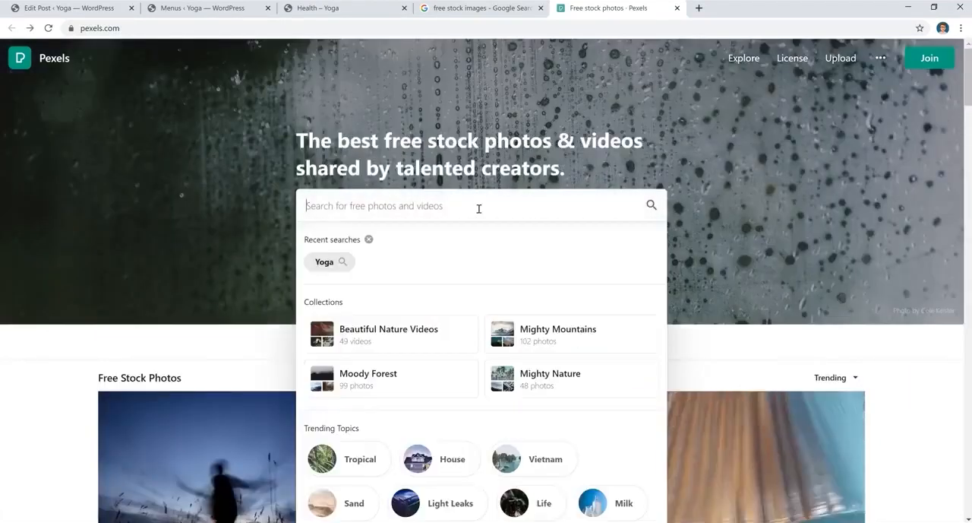
click(335, 262)
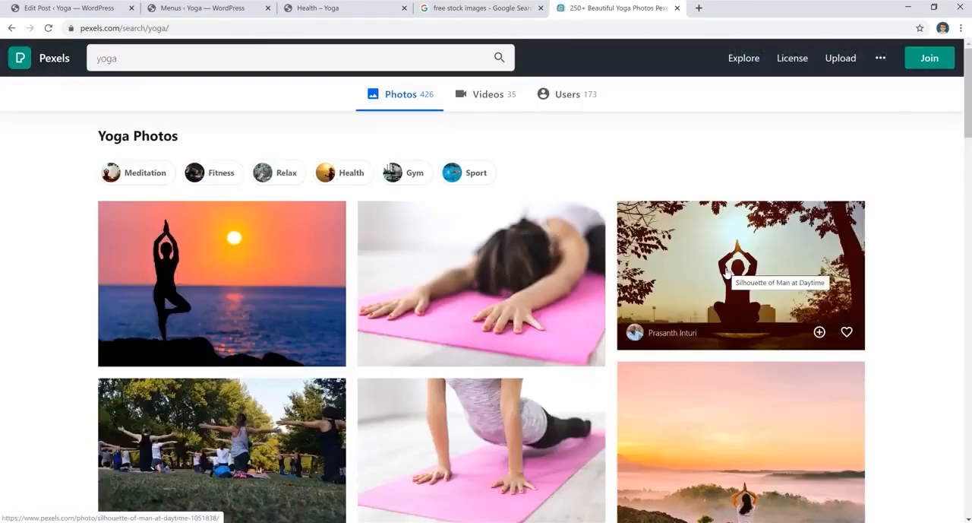
- Browse the yoga results, open the photo of a woman doing yoga and its download size options
scroll(901, 229, down, 10)
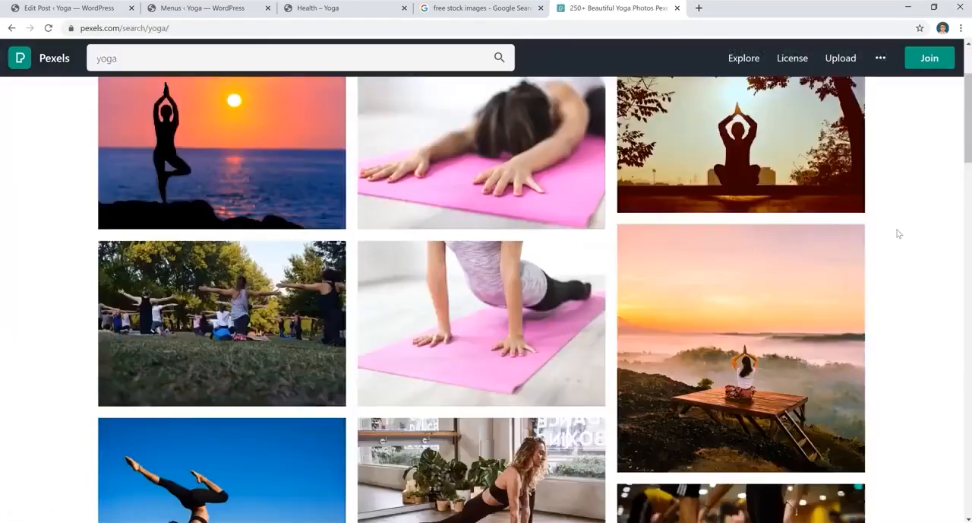
scroll(899, 234, down, 6)
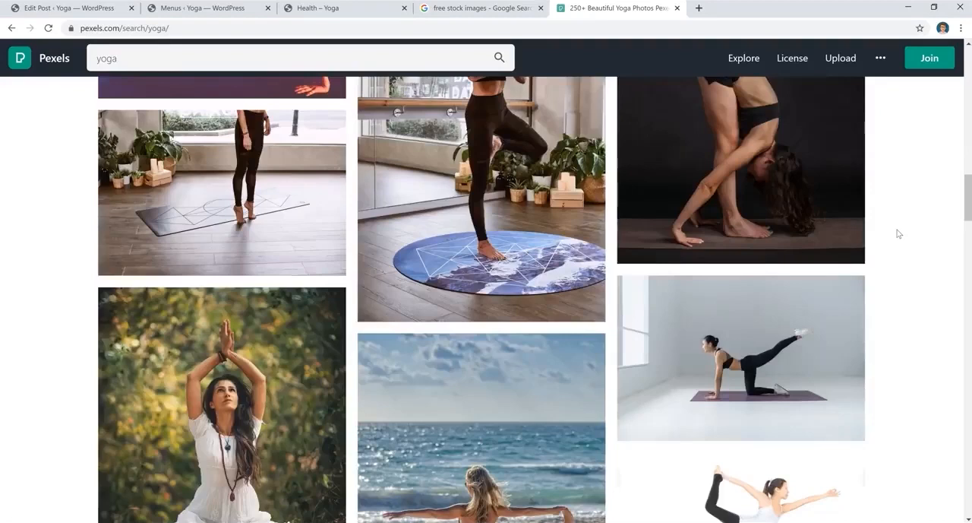
click(772, 310)
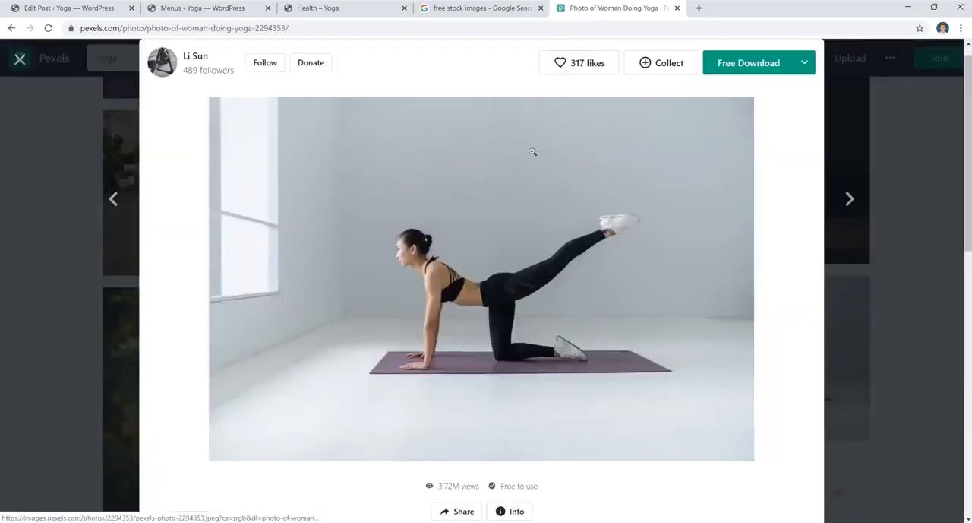
click(805, 64)
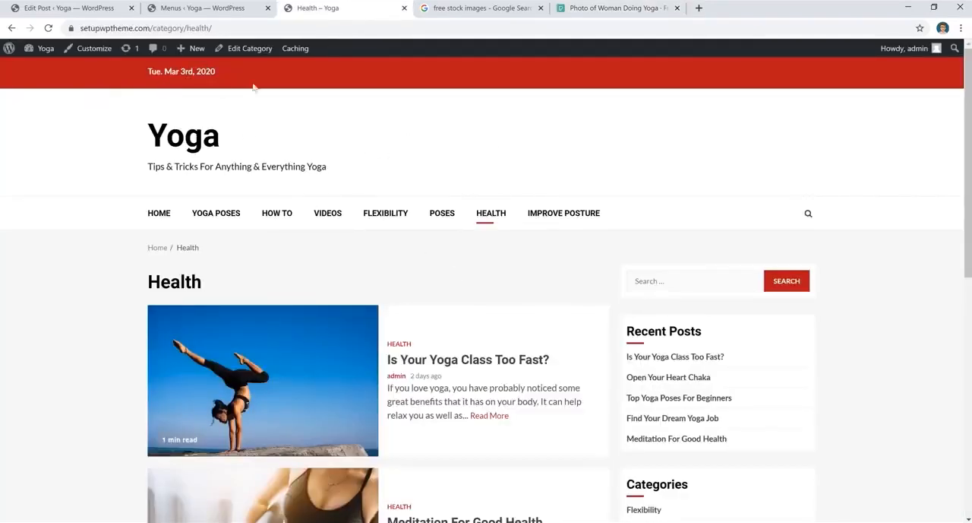
- Open the site Customizer's Site Identity section and its logo selection dialog
click(95, 51)
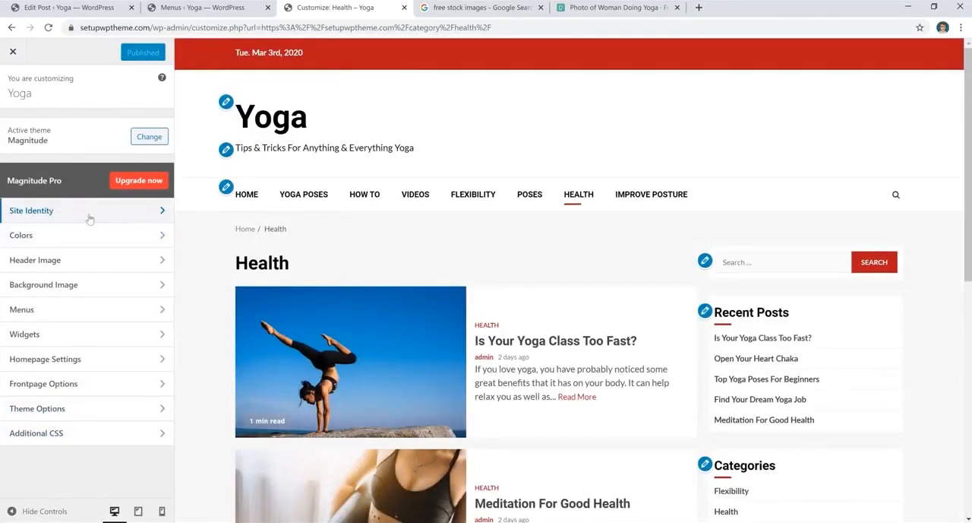
click(89, 213)
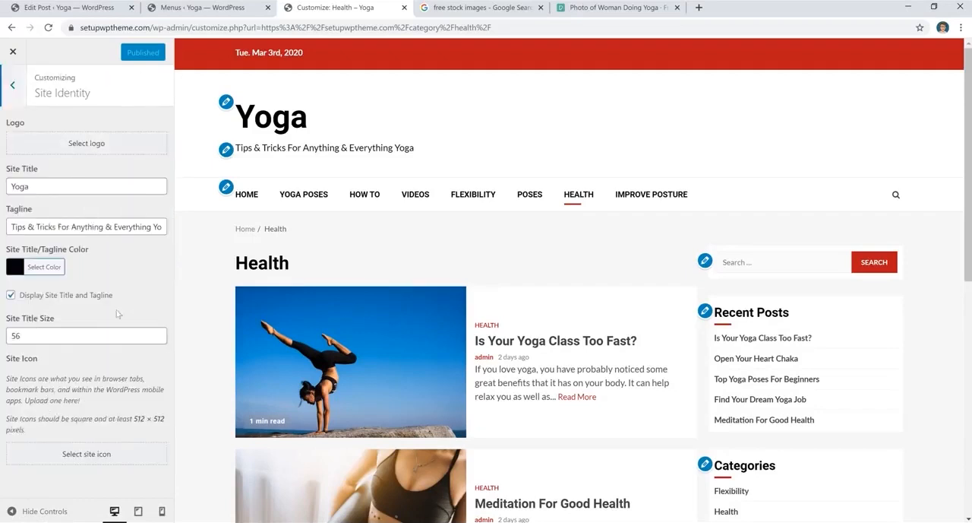
click(94, 153)
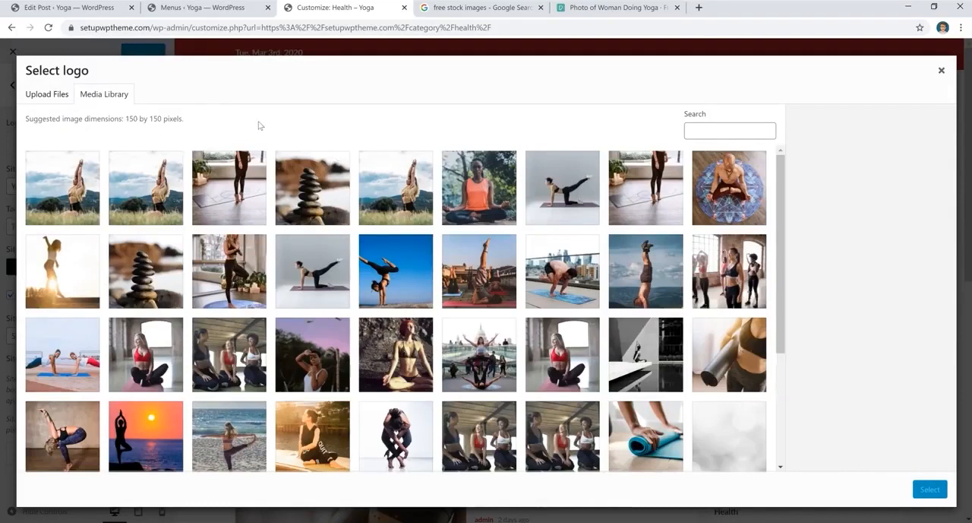
- On the Pexels photo, pick the Custom Size download option and select its width field
click(643, 9)
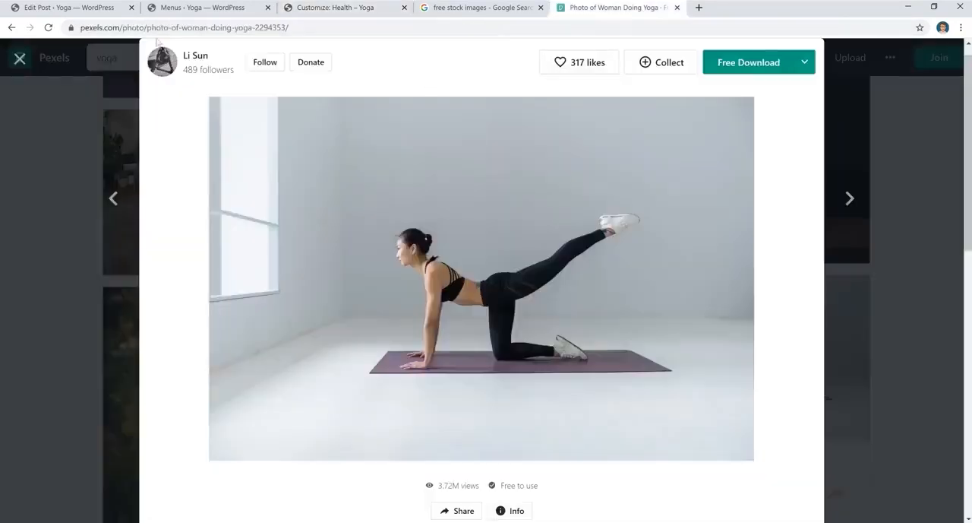
click(804, 62)
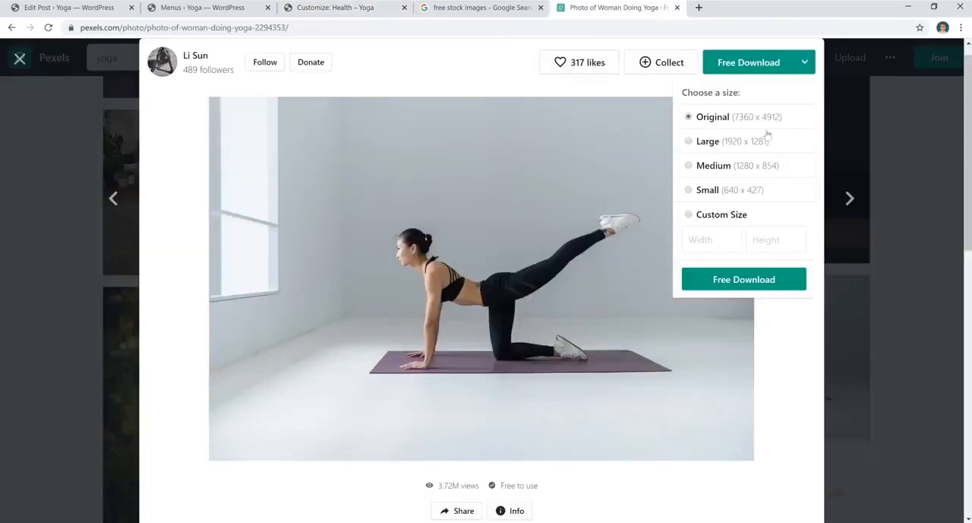
click(690, 215)
click(710, 242)
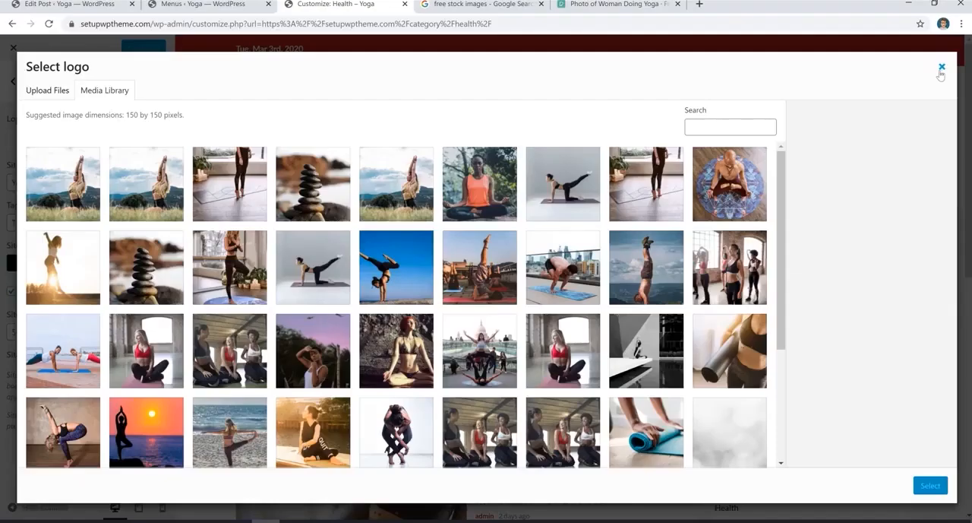
- Close the logo dialog and try grey and green site title colours before returning to black
click(941, 69)
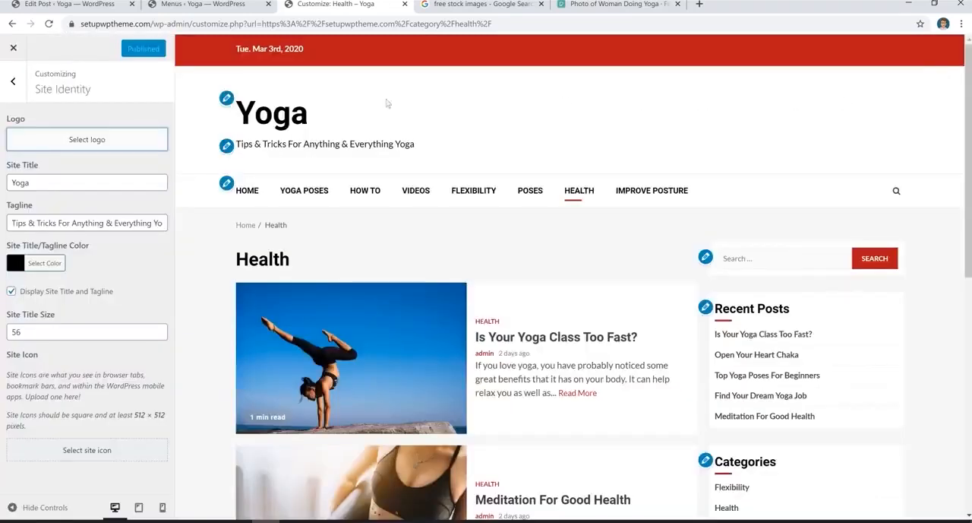
click(82, 191)
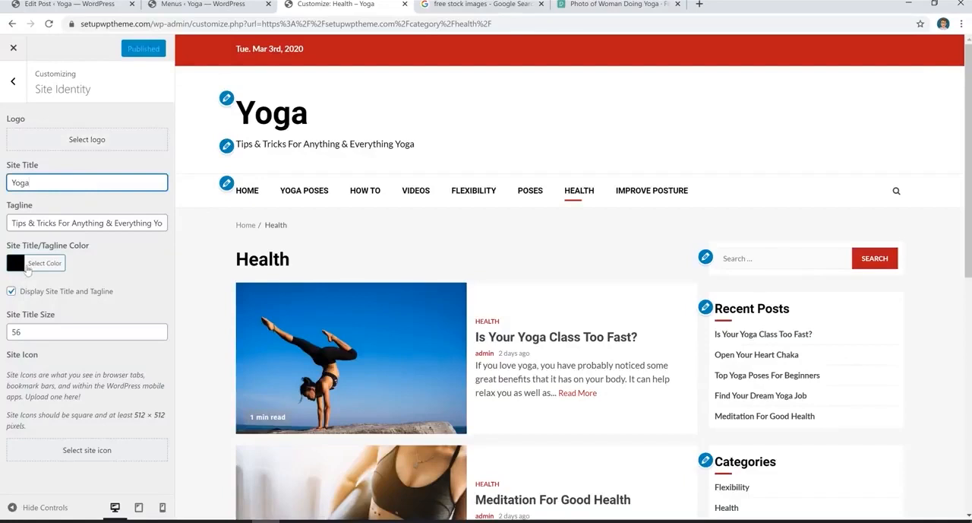
click(21, 270)
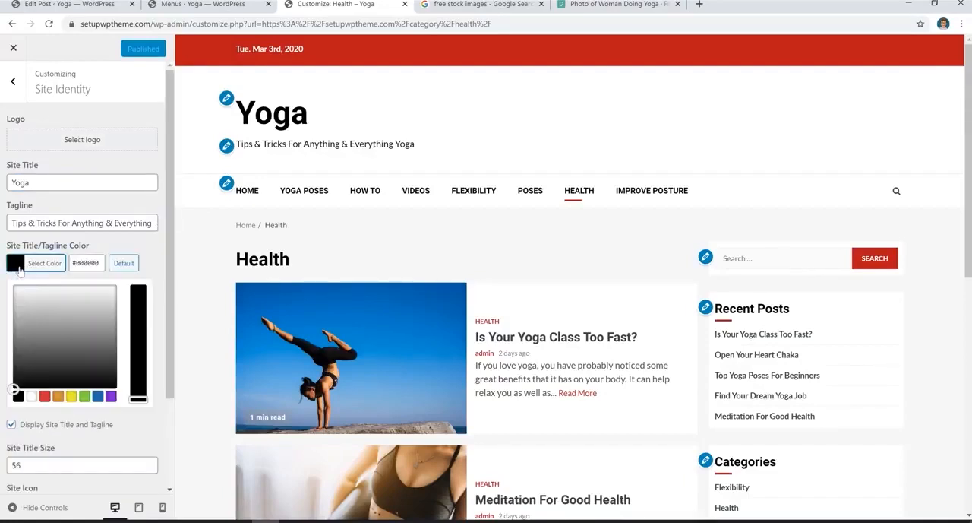
drag(65, 325, 104, 332)
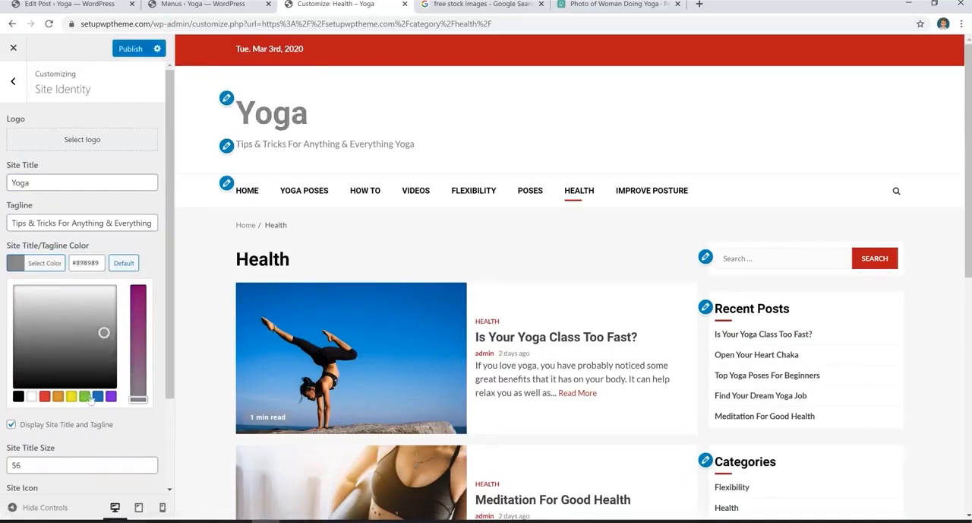
click(84, 398)
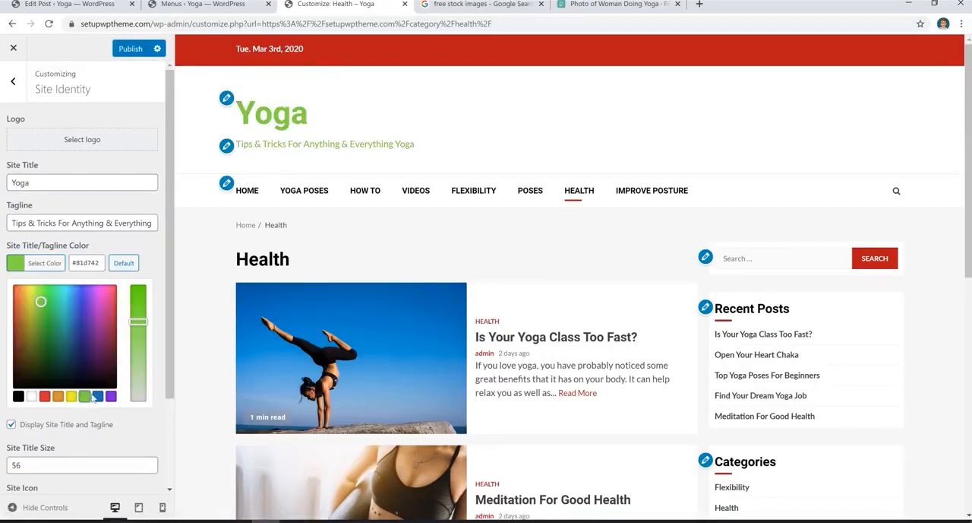
click(18, 397)
click(52, 465)
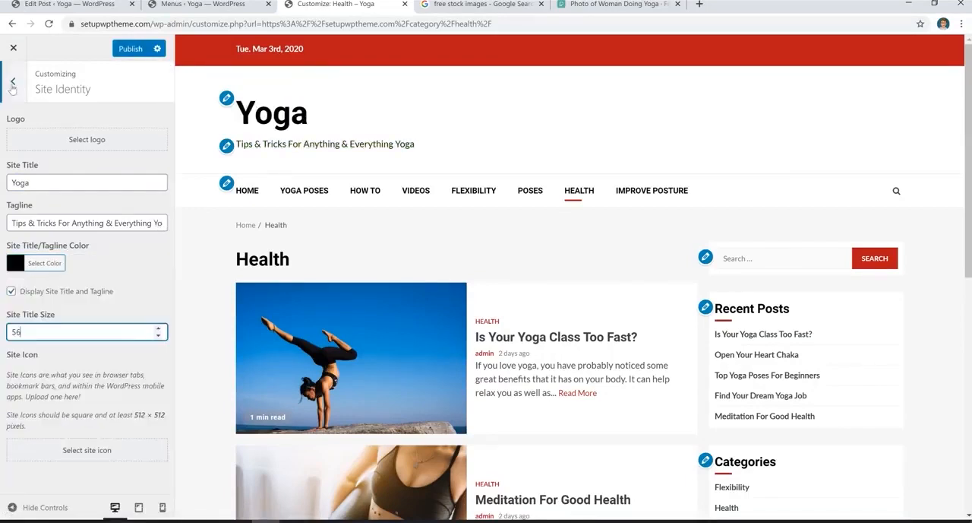
- Set the site background colour to #f9f9f9 in the Colors section and publish the change
click(12, 83)
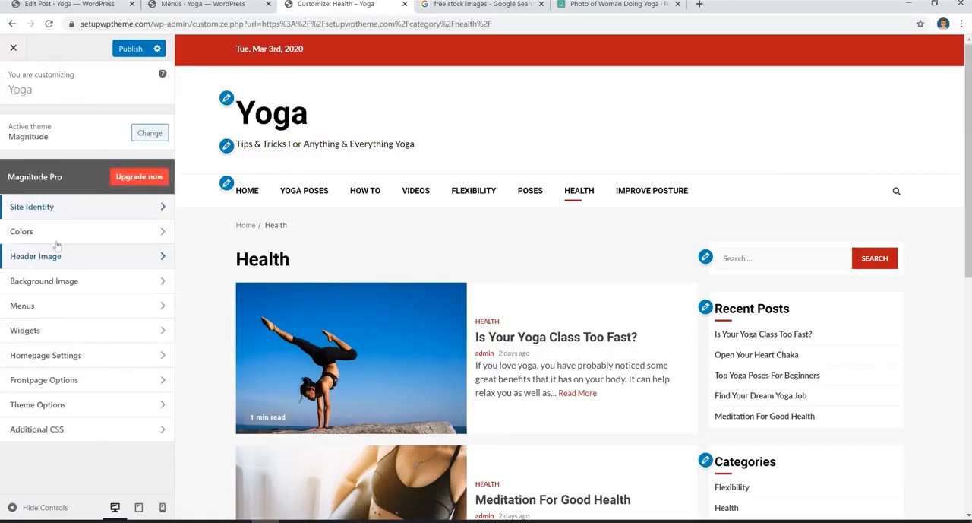
click(66, 240)
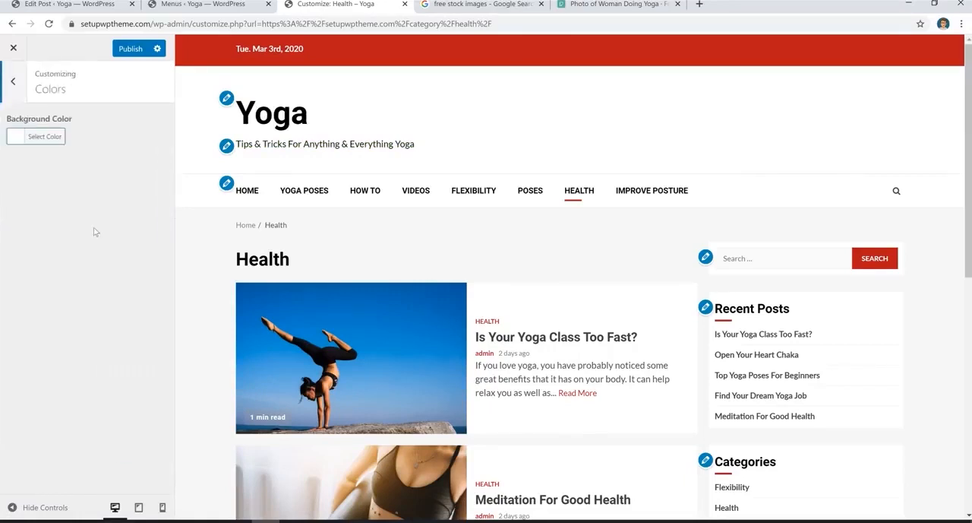
click(18, 142)
click(29, 164)
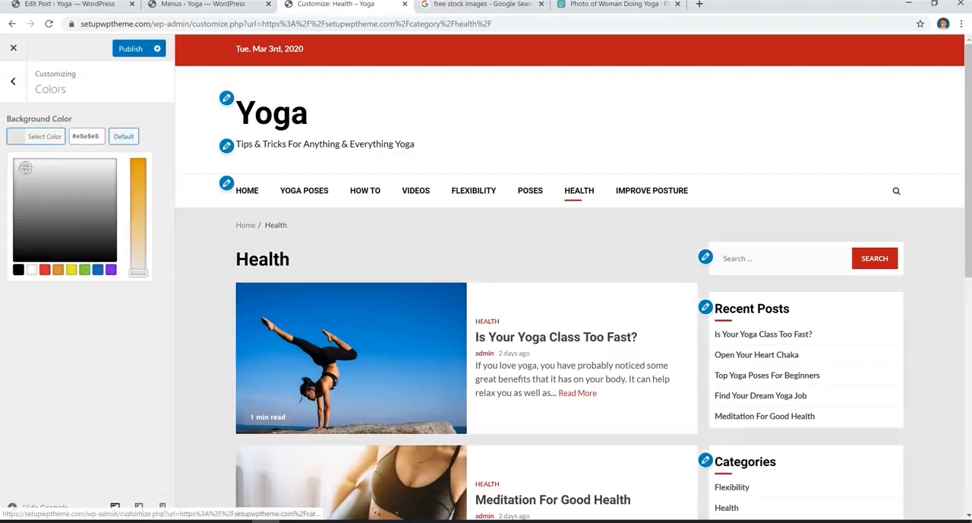
drag(28, 164, 22, 160)
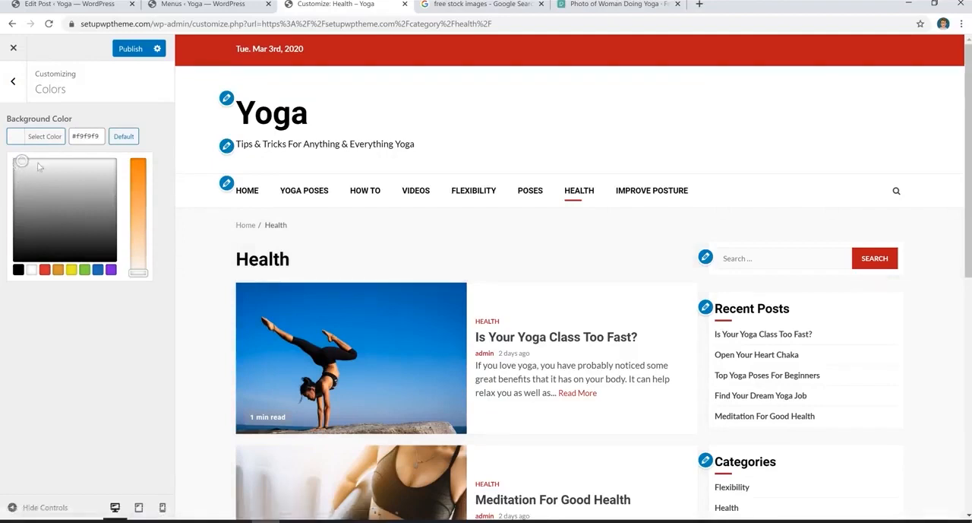
click(131, 49)
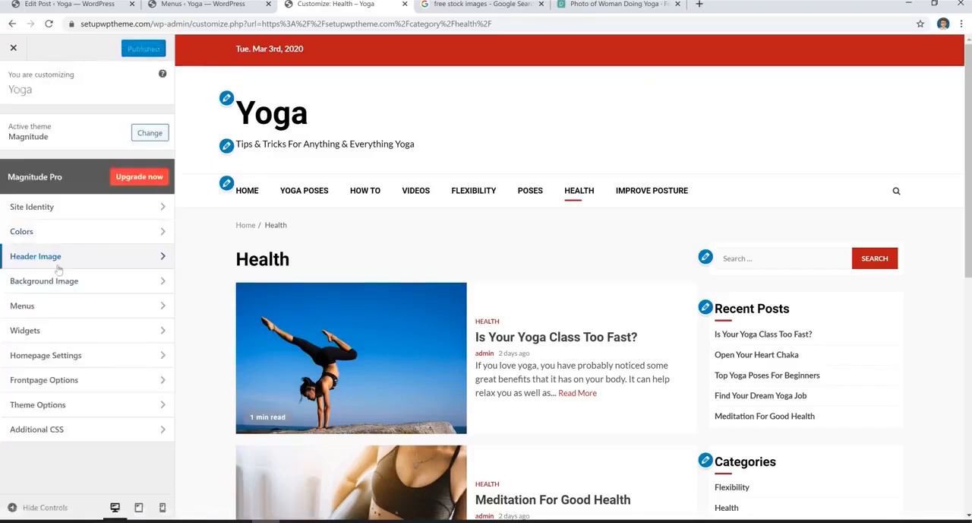
- Open the Header Image settings and review the Pexels photo's download size options
click(83, 263)
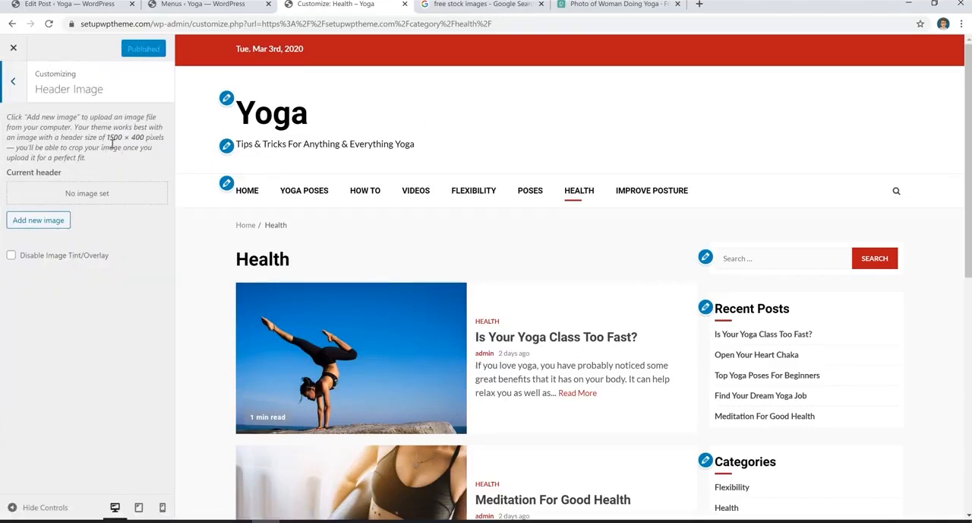
click(630, 7)
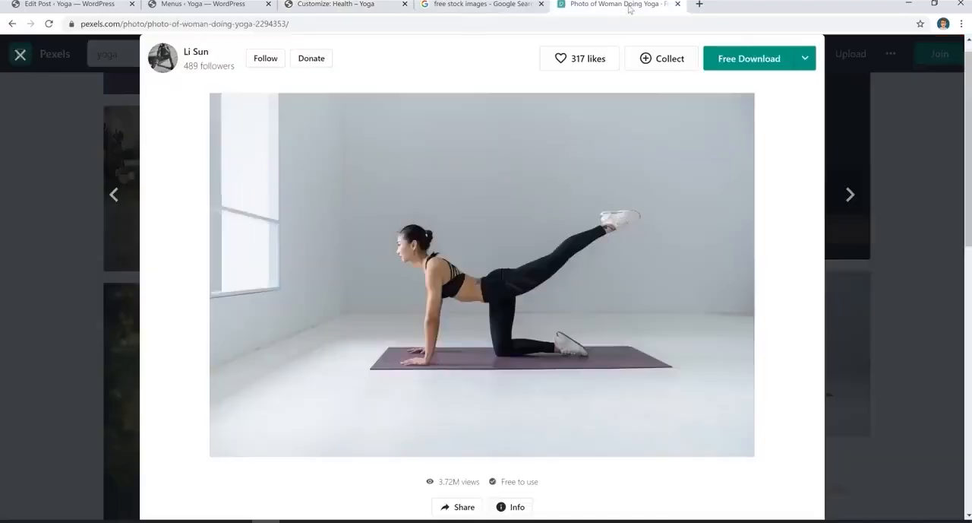
click(805, 60)
mouse_move(807, 67)
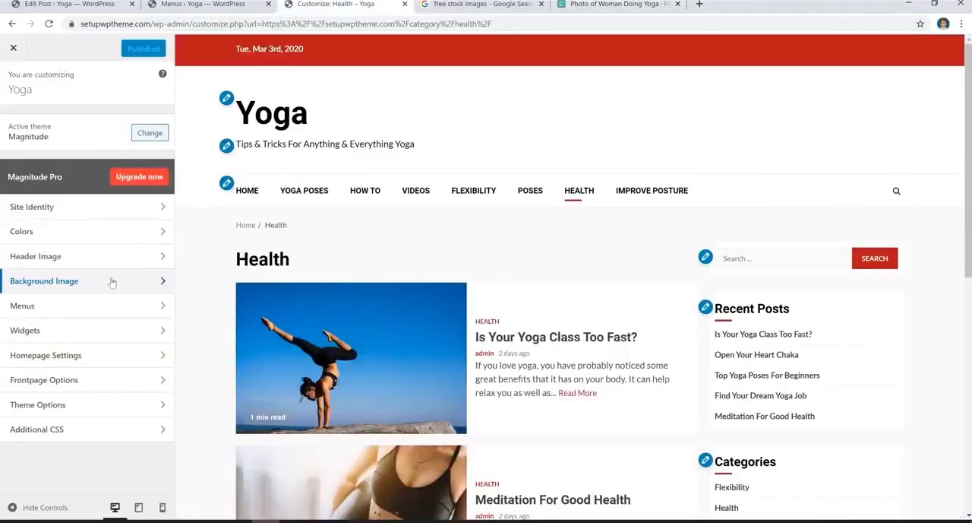
- Open the Background Image settings, then the Header Options under Theme Options
click(114, 281)
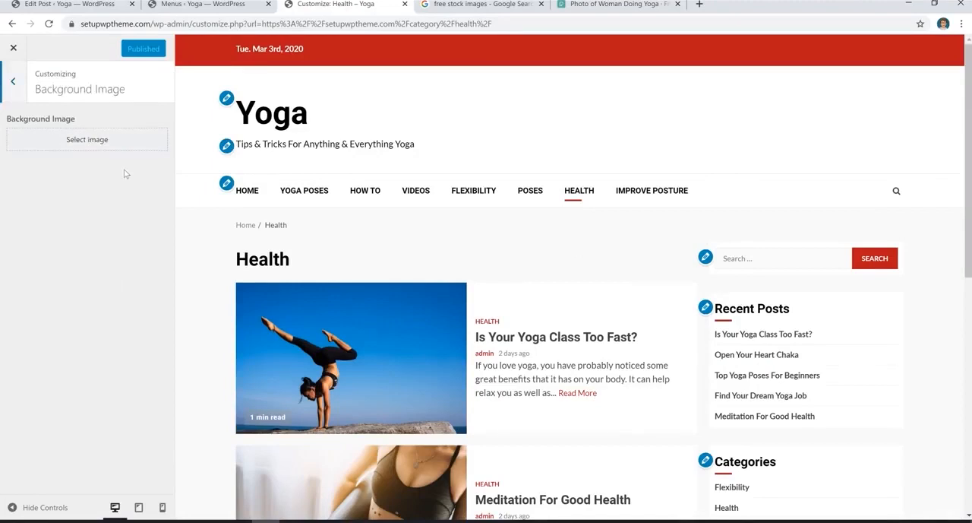
click(10, 86)
click(123, 411)
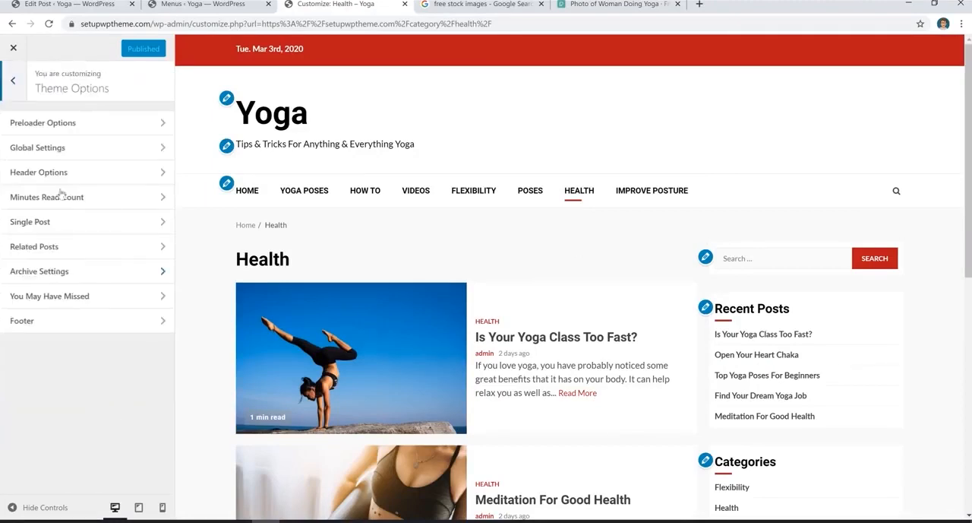
click(92, 174)
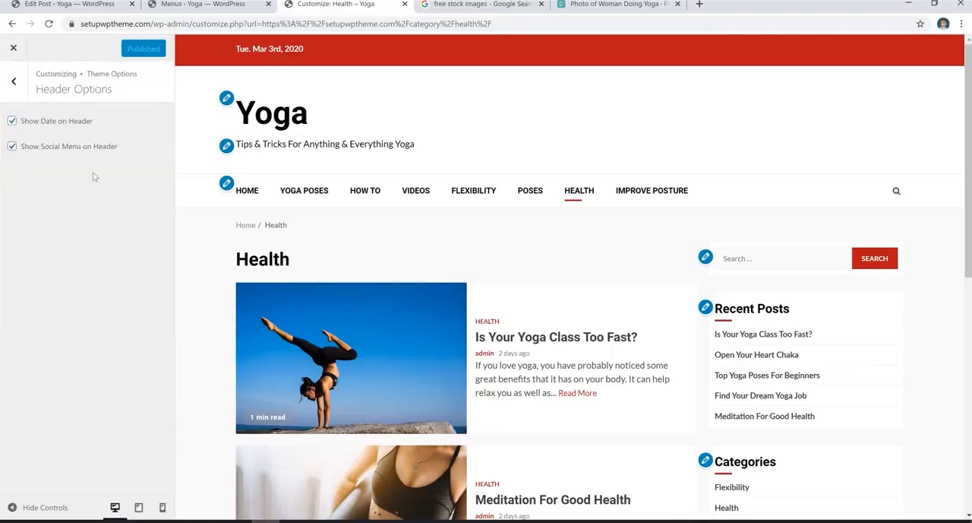
click(41, 124)
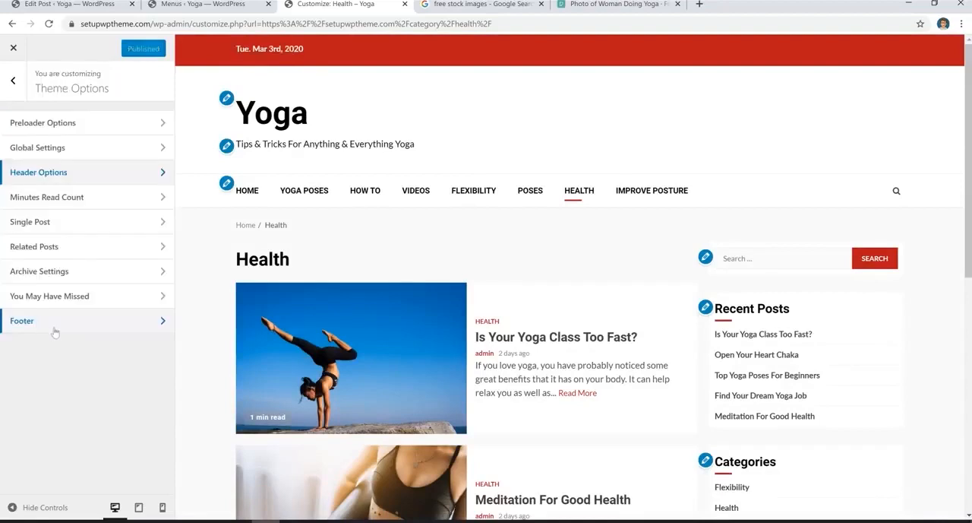
- Open the Footer settings under Theme Options and review the copyright text against the footer in the preview
click(77, 327)
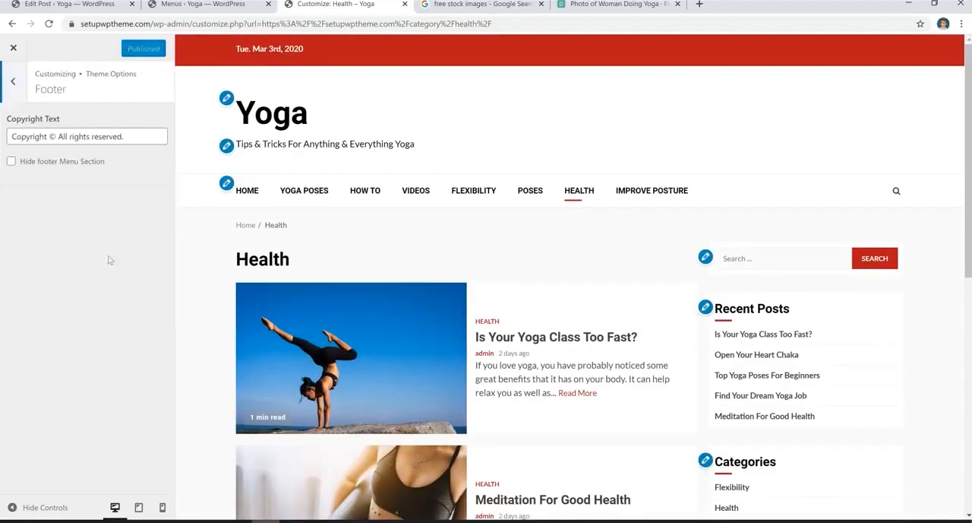
scroll(568, 275, down, 2)
scroll(568, 275, down, 6)
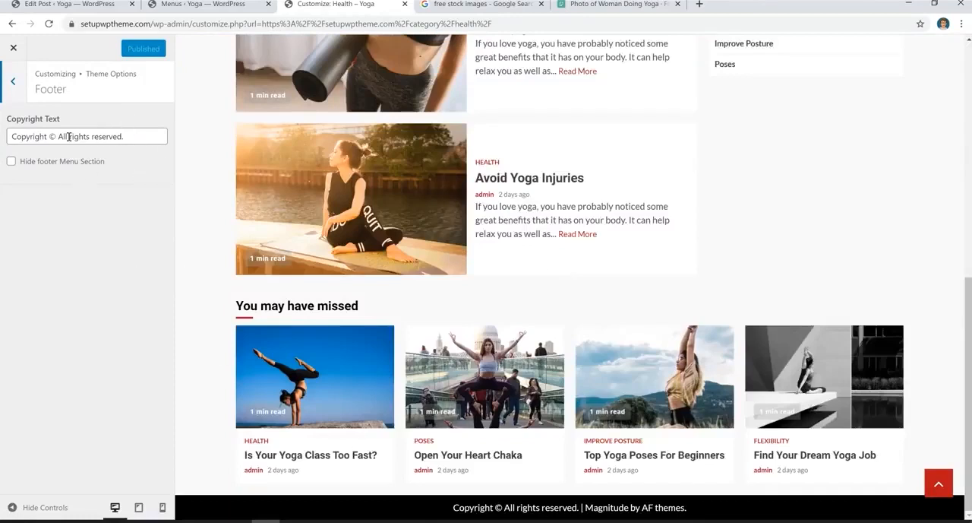
click(12, 81)
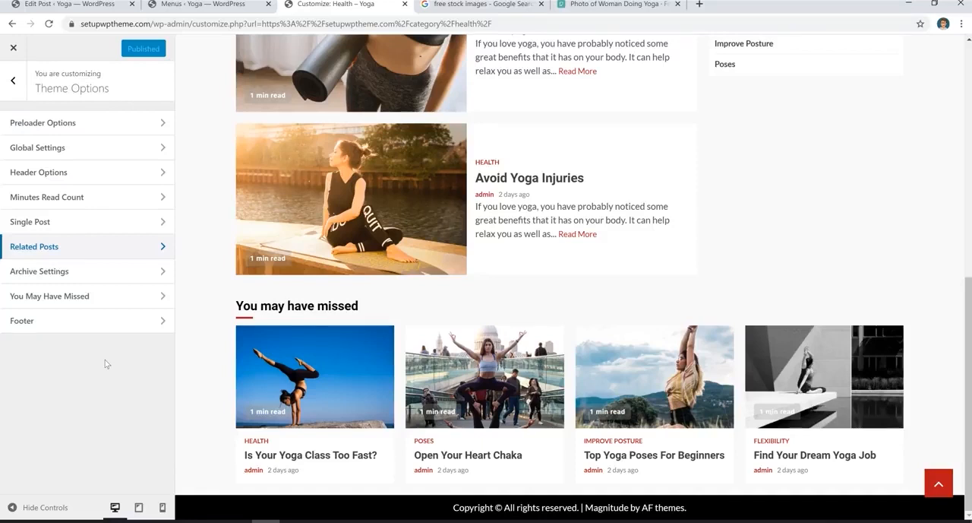
- Exit the Customizer and scroll through the live site's homepage to review the layout
click(14, 48)
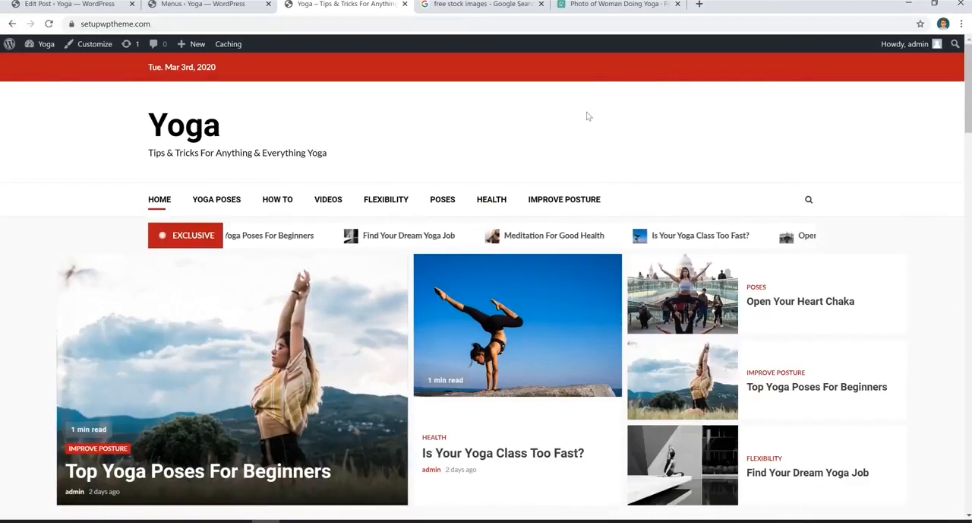
scroll(820, 304, down, 8)
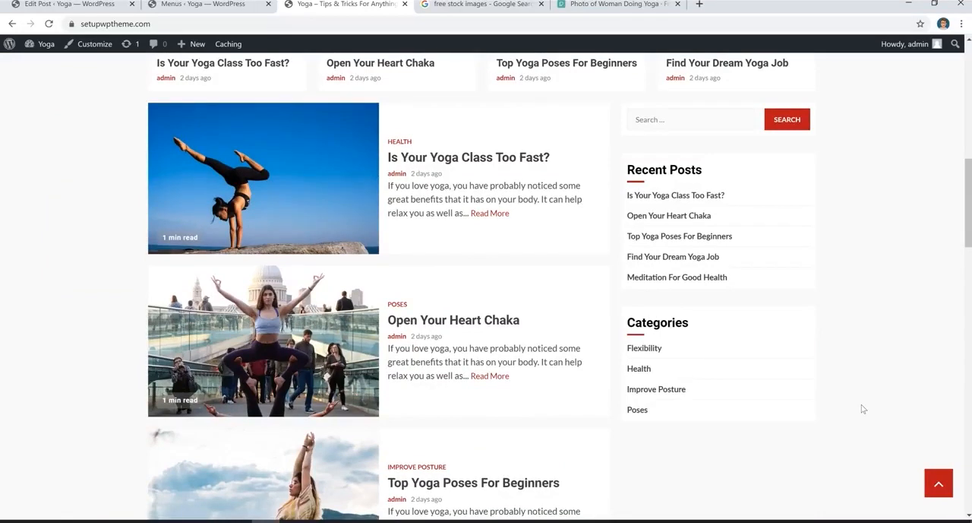
scroll(867, 407, up, 8)
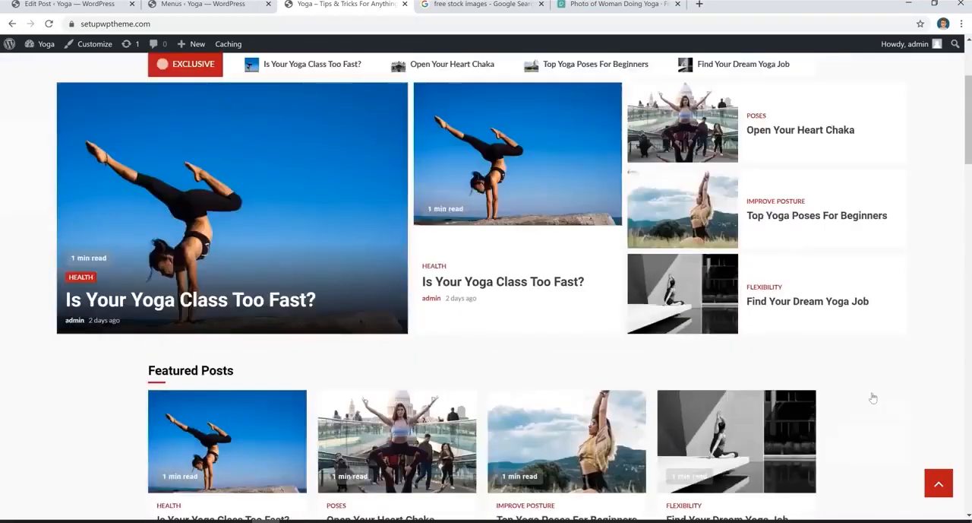